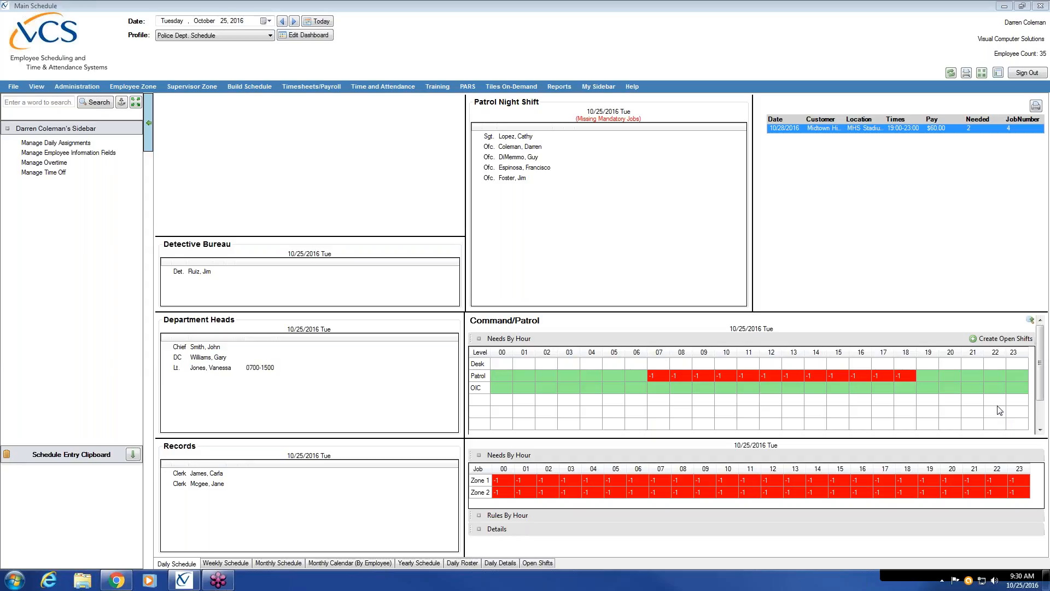
Open the job setup in the Job Assignment Center and review the settings of the Zone jobs and the Training job
{"action": "left_click", "coordinate": [437, 87]}
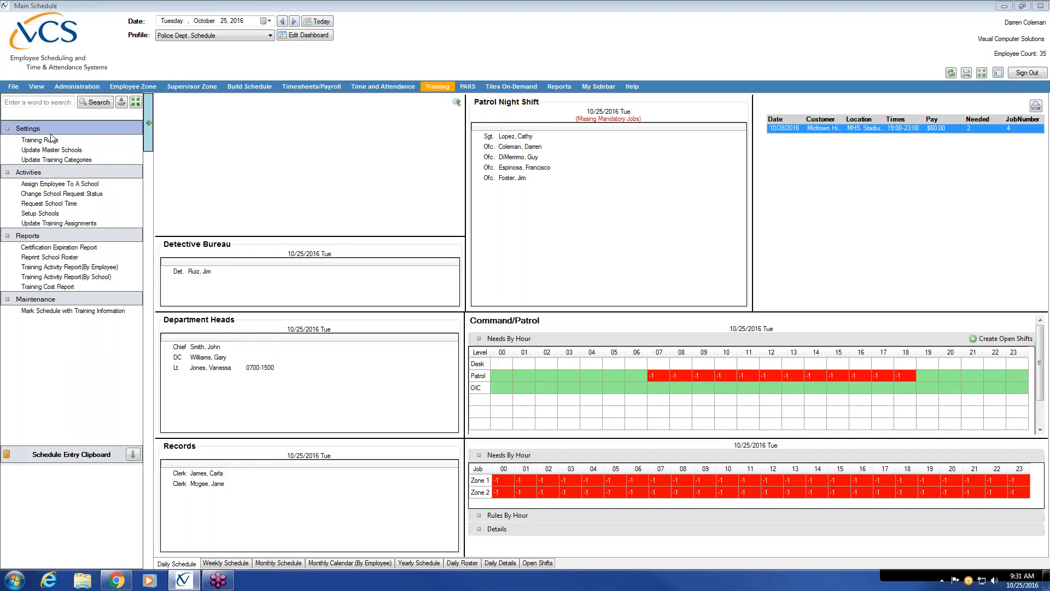
{"action": "left_click", "coordinate": [73, 87]}
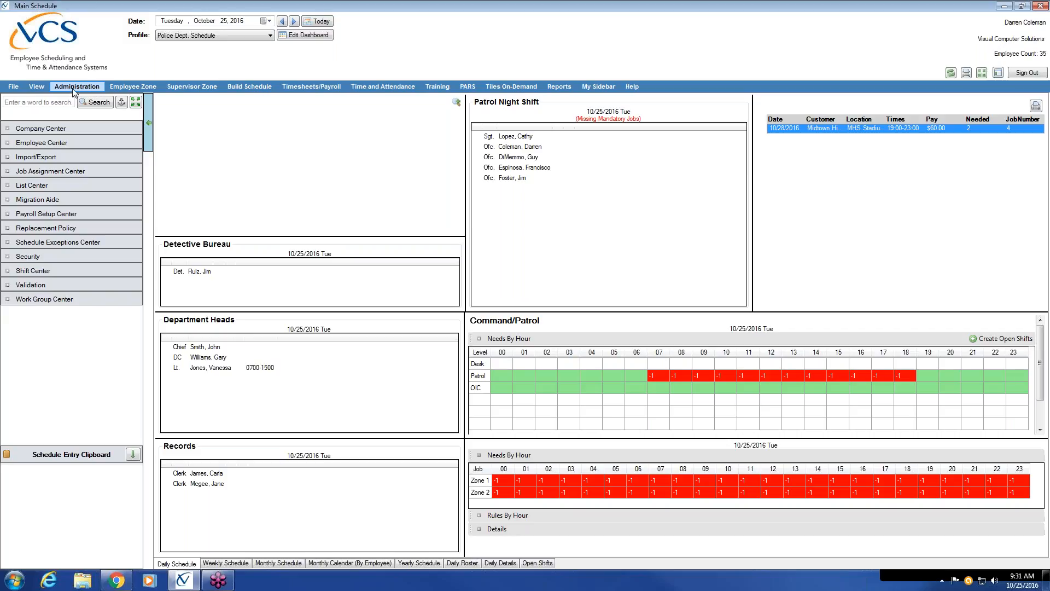
{"action": "left_click", "coordinate": [73, 88]}
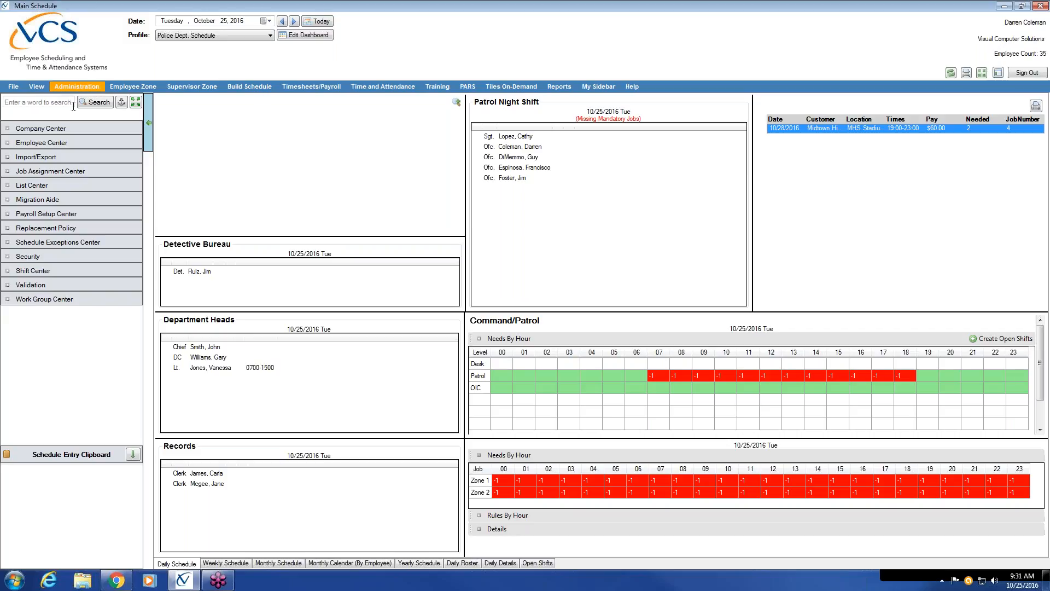
{"action": "left_click", "coordinate": [94, 171]}
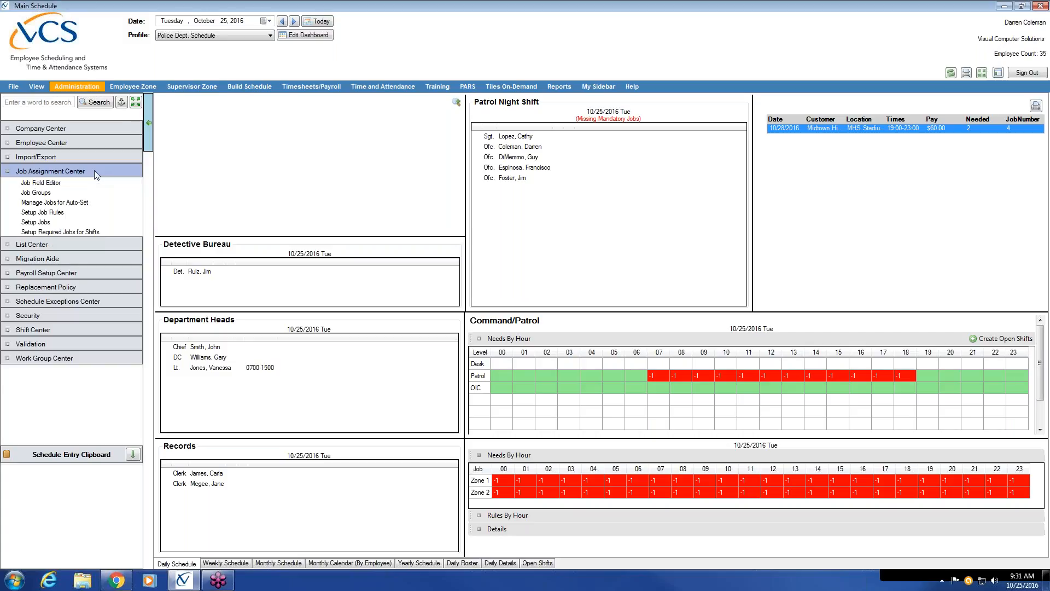
{"action": "left_click", "coordinate": [81, 221]}
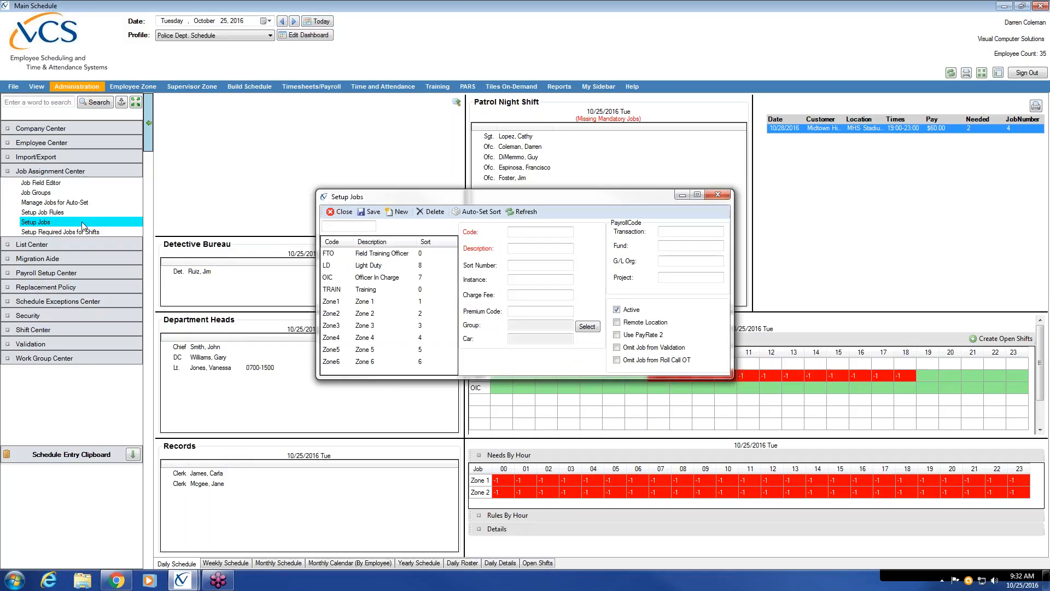
{"action": "left_click", "coordinate": [359, 316]}
{"action": "left_click", "coordinate": [361, 337]}
{"action": "left_click", "coordinate": [361, 349]}
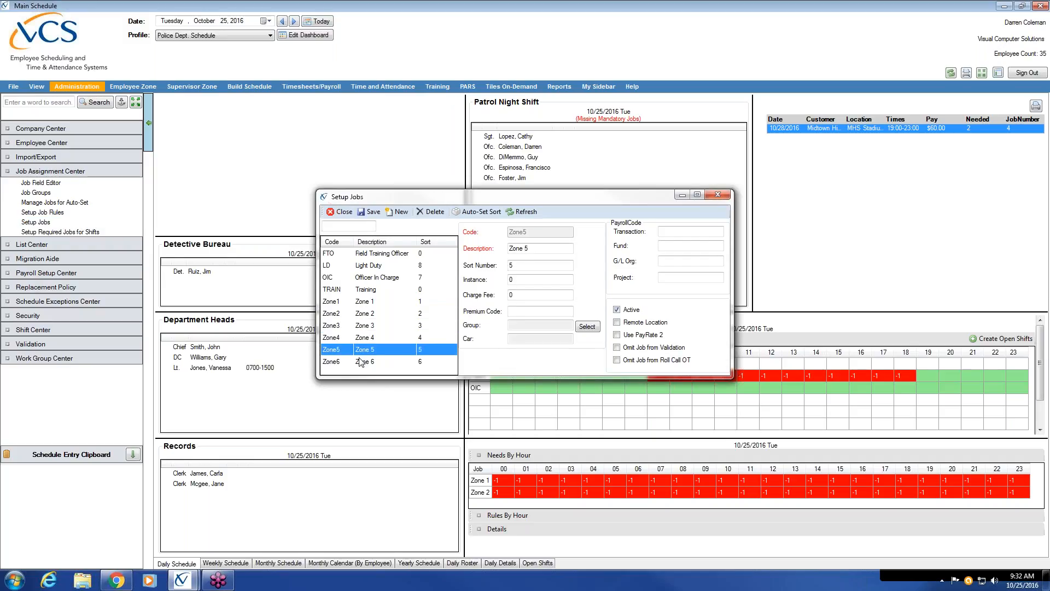
{"action": "left_click", "coordinate": [362, 361]}
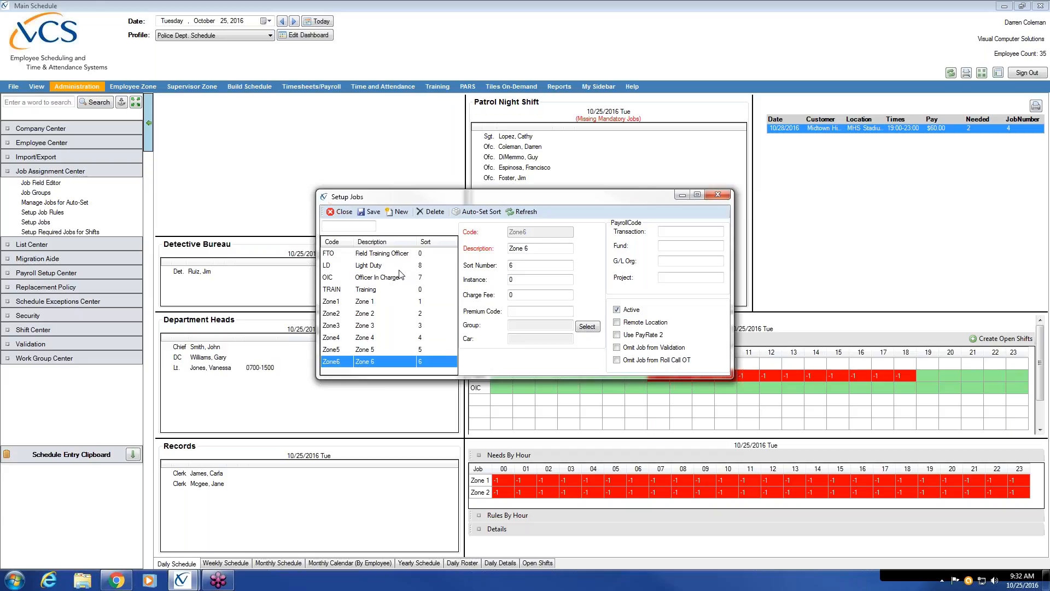
{"action": "left_click", "coordinate": [371, 292]}
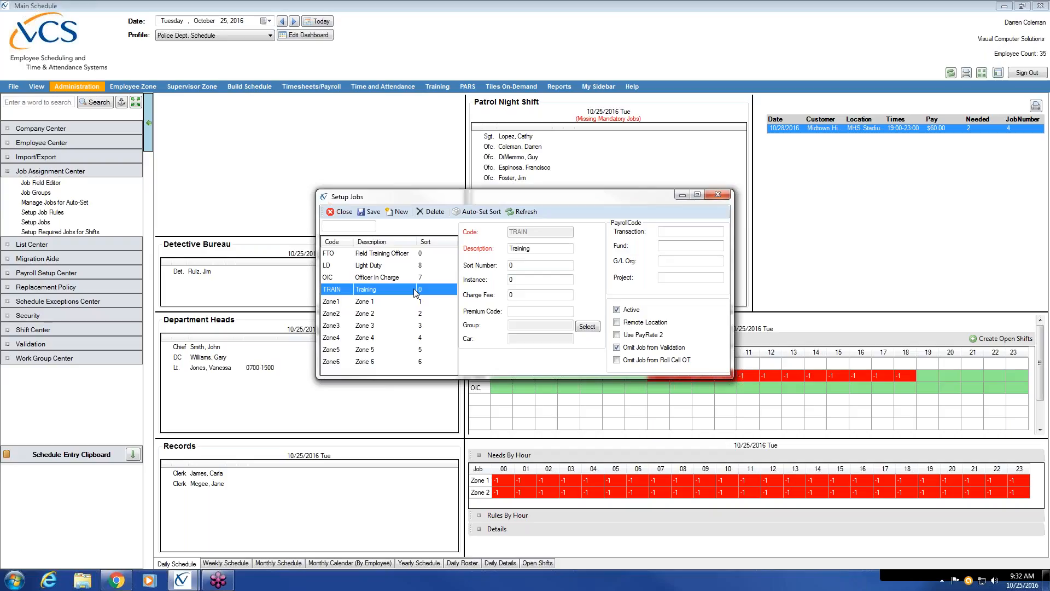
Draft a new job with code TRAIN and description Training, omitted from validation, and leave the job setup without keeping it
{"action": "left_click", "coordinate": [399, 212]}
{"action": "left_click", "coordinate": [532, 232]}
{"action": "type", "text": "TRAIN"}
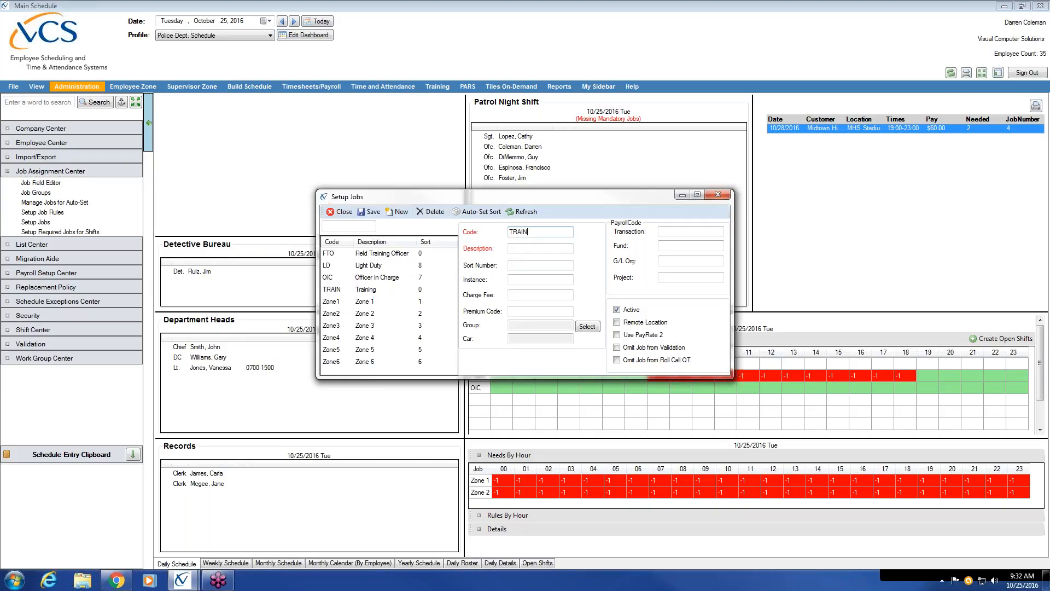
{"action": "left_click", "coordinate": [541, 249]}
{"action": "type", "text": "Training"}
{"action": "left_click", "coordinate": [617, 348]}
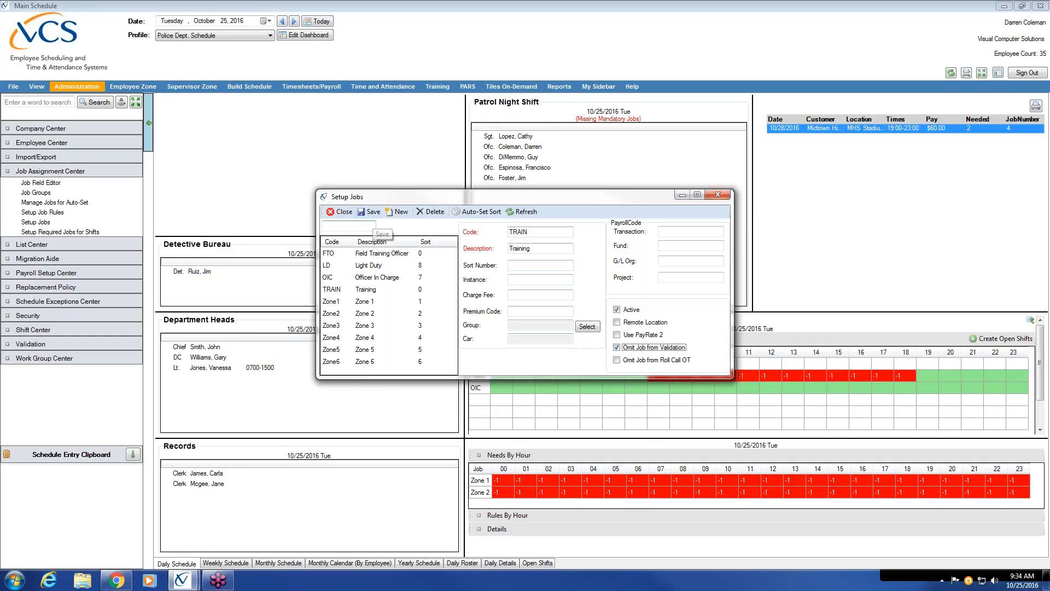
{"action": "left_click", "coordinate": [368, 292]}
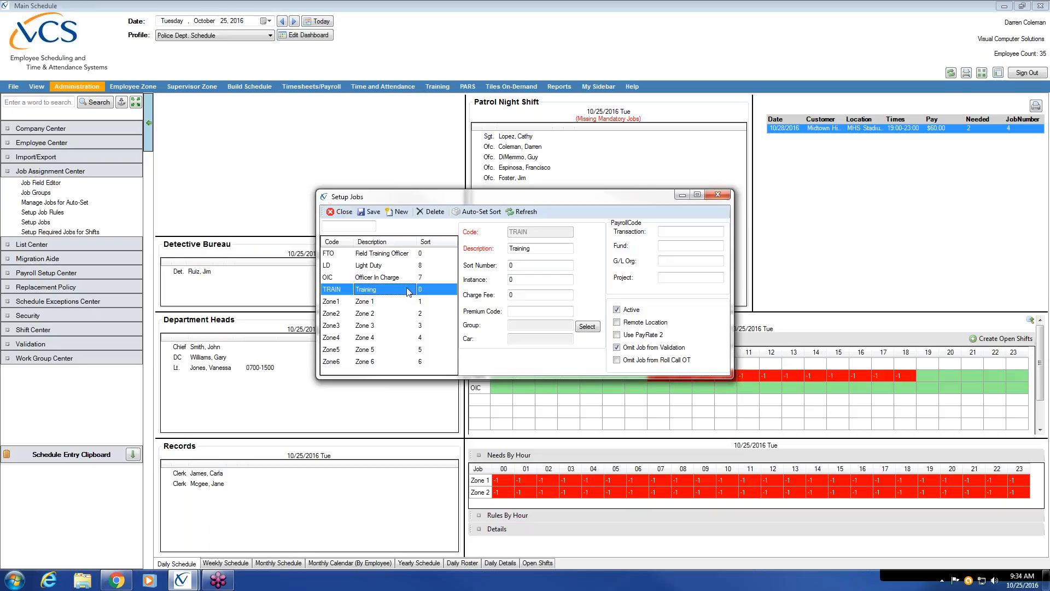
{"action": "left_click", "coordinate": [346, 216]}
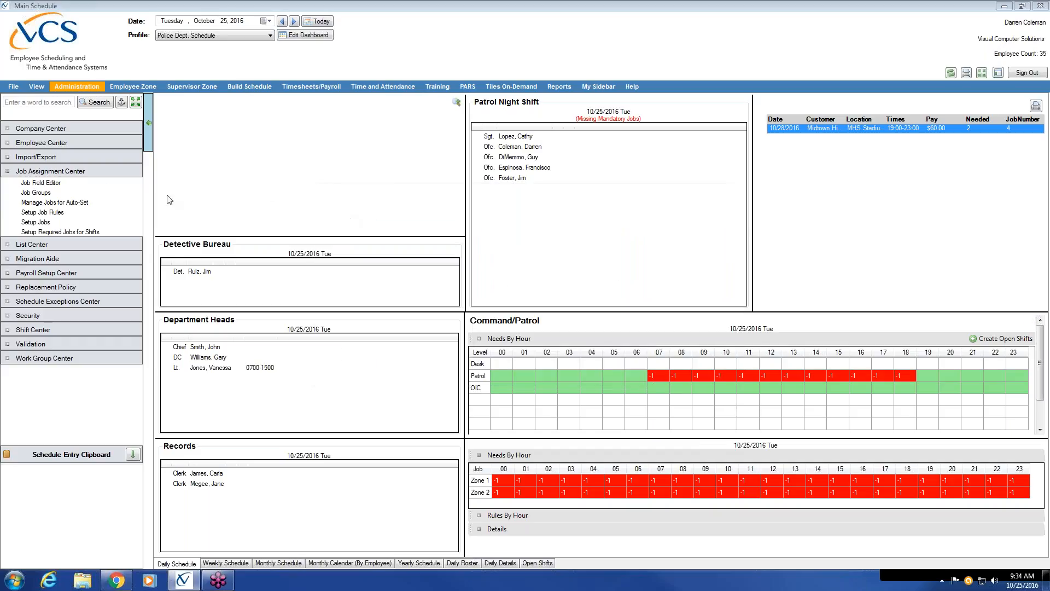
In the overtime codes setup, limit the Training code's available pay codes to 1.5 Cash and 1.5 Time
{"action": "left_click", "coordinate": [86, 173]}
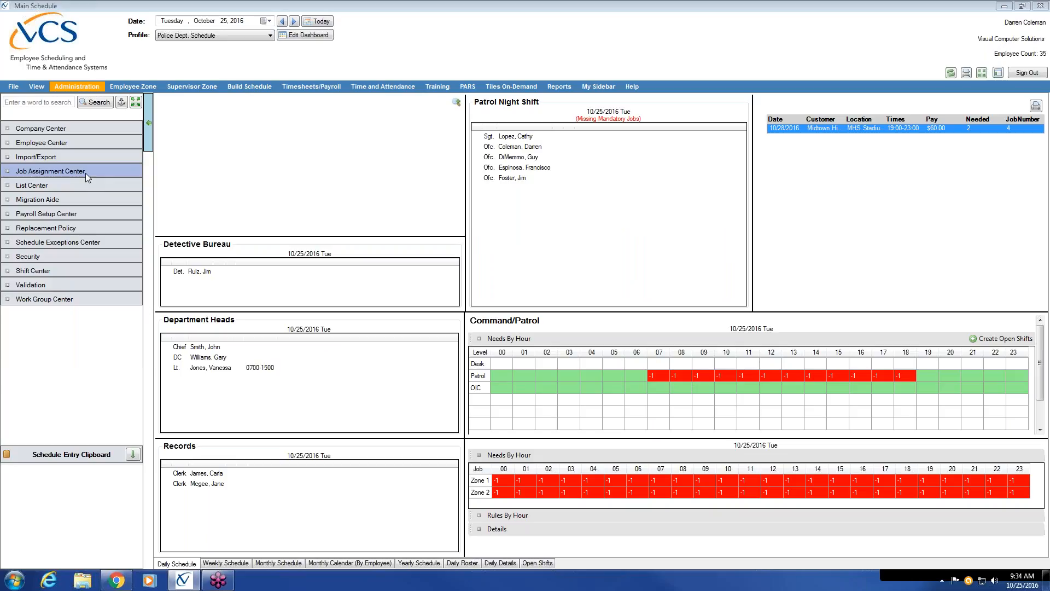
{"action": "left_click", "coordinate": [113, 244]}
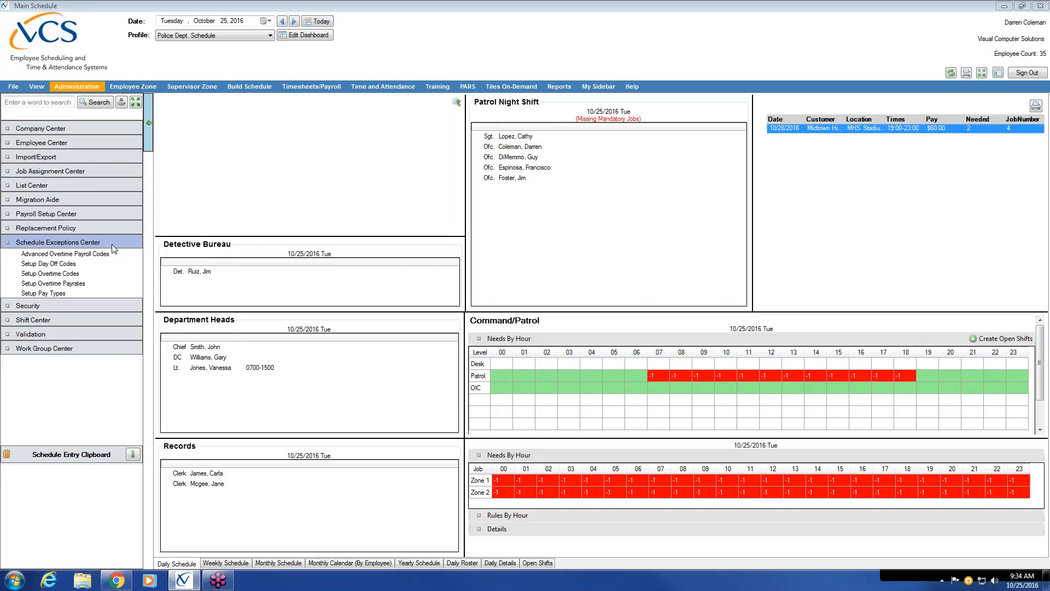
{"action": "left_click", "coordinate": [95, 273]}
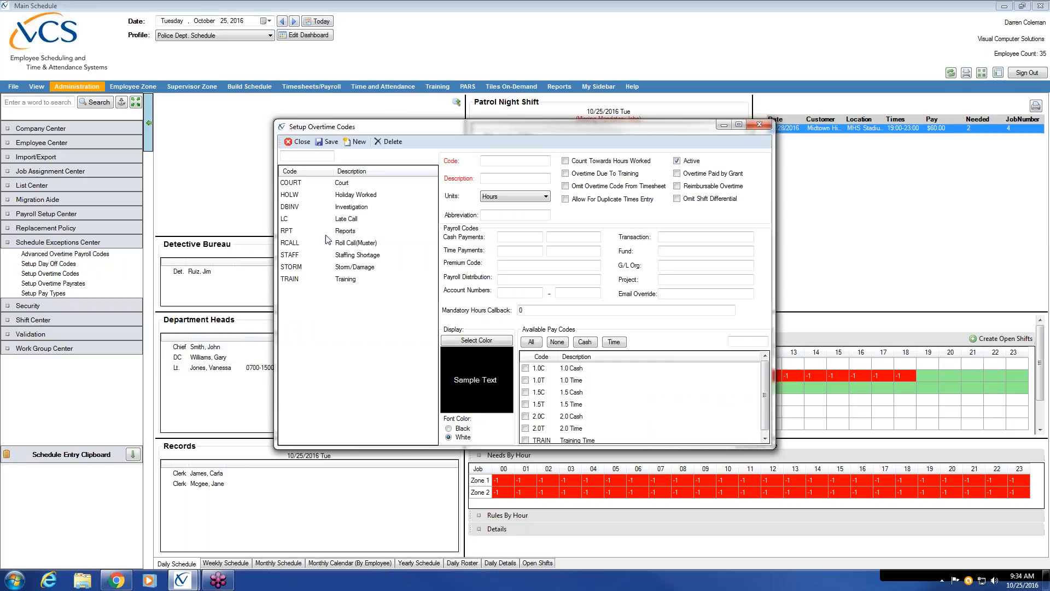
{"action": "left_click", "coordinate": [345, 282]}
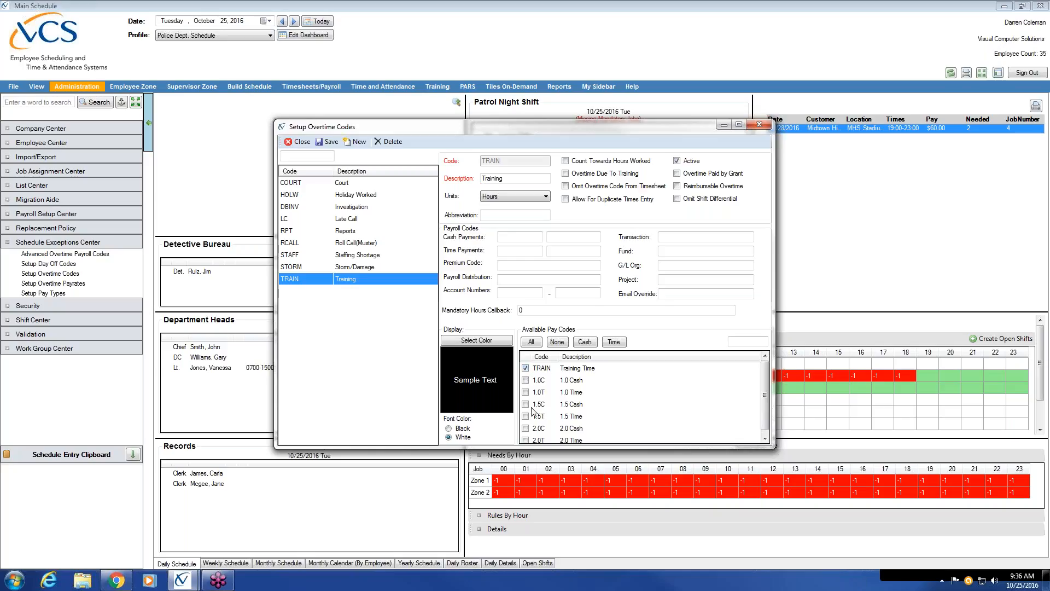
{"action": "left_click", "coordinate": [526, 368]}
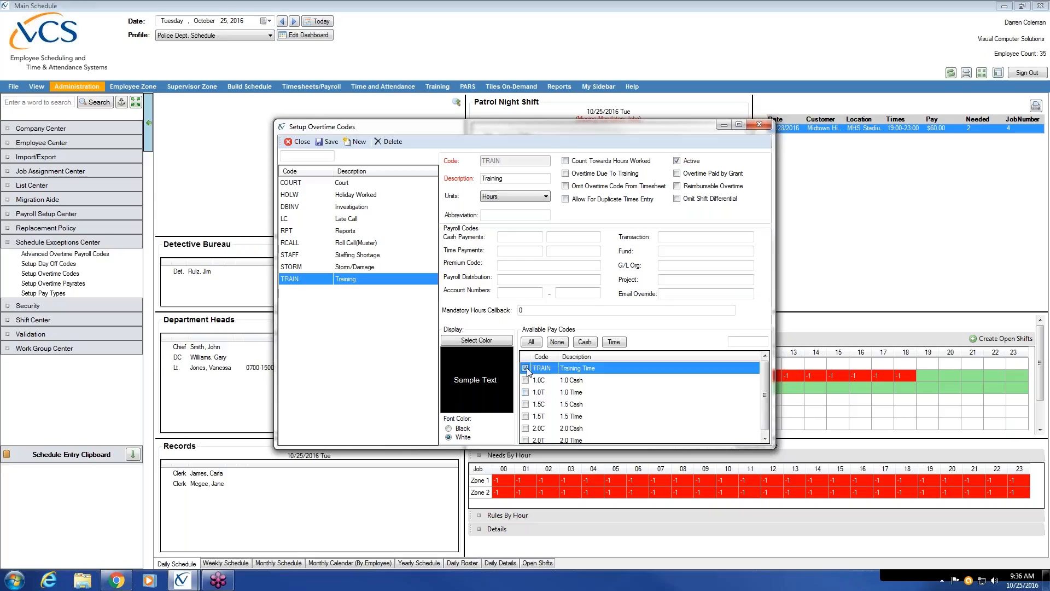
{"action": "left_click", "coordinate": [526, 405]}
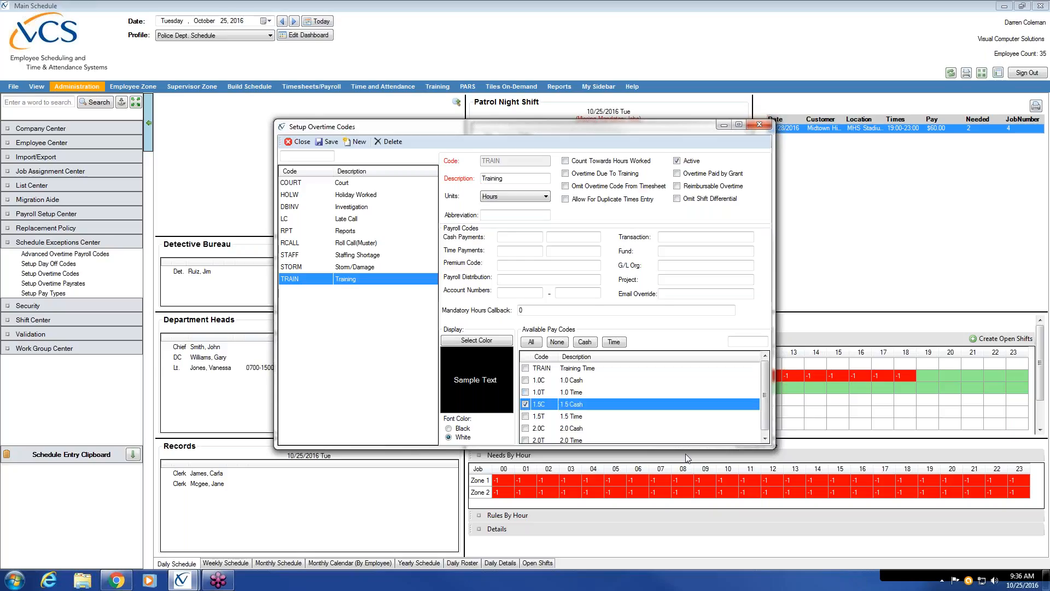
{"action": "left_click", "coordinate": [526, 416]}
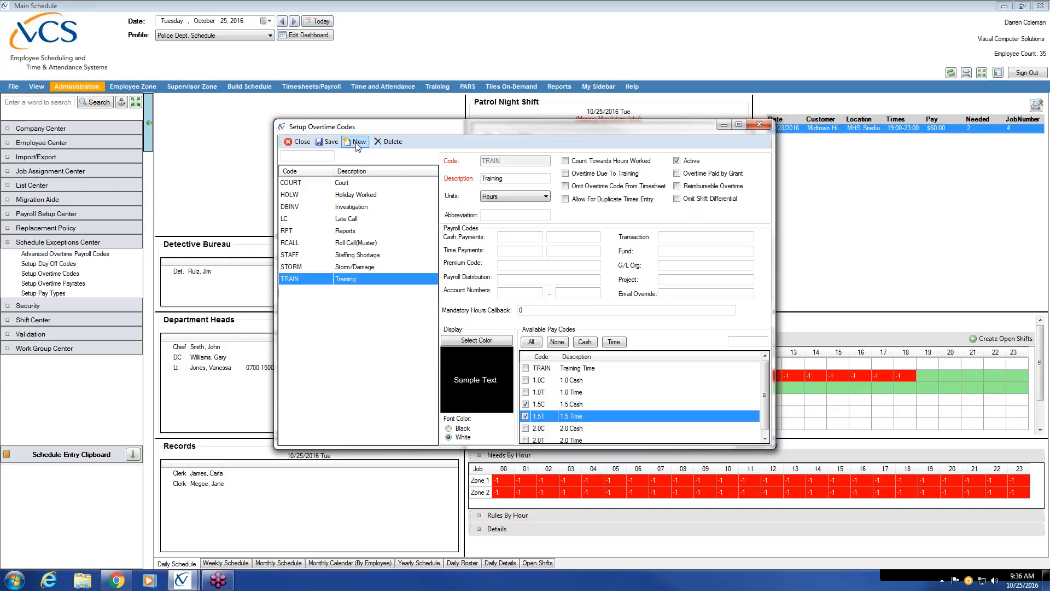
Fill in a new overtime code TRAIN with description Training and pay codes 1.5 Cash and 1.5 Time
{"action": "left_click", "coordinate": [357, 143]}
{"action": "type", "text": "T"}
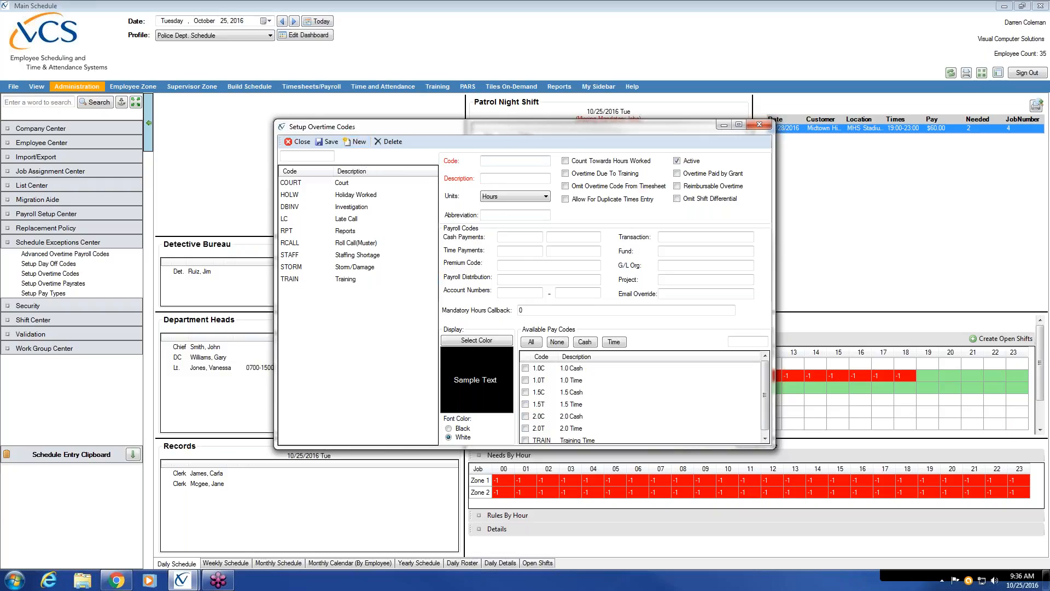
{"action": "type", "text": "RAIN"}
{"action": "key", "text": "Tab"}
{"action": "type", "text": "Trainin"}
{"action": "left_click_drag", "start_coordinate": [504, 162], "coordinate": [471, 164]}
{"action": "left_click", "coordinate": [525, 178]}
{"action": "left_click", "coordinate": [526, 393]}
{"action": "left_click", "coordinate": [526, 404]}
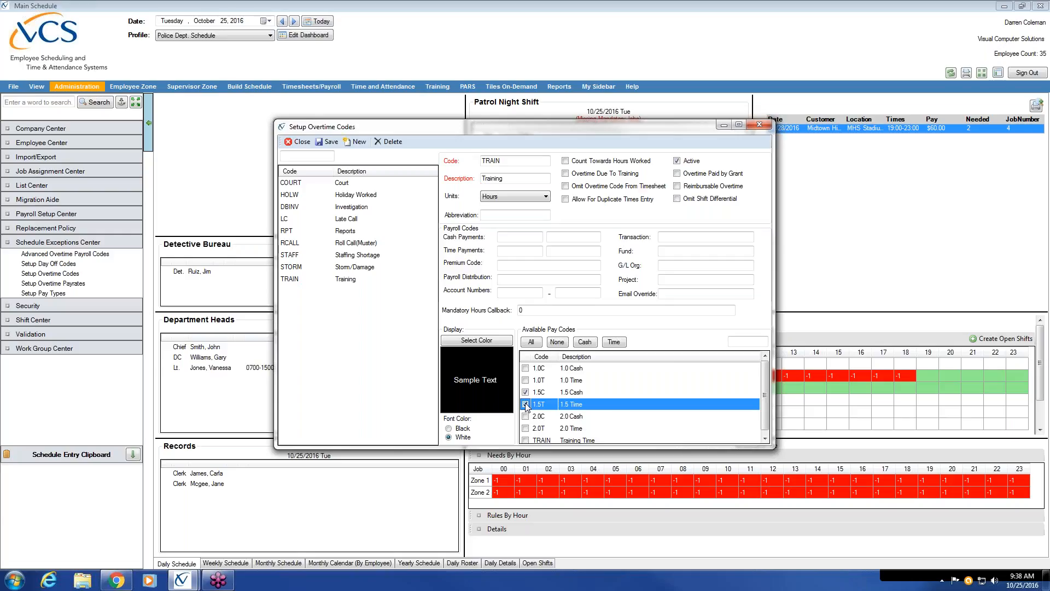
{"action": "left_click", "coordinate": [506, 160]}
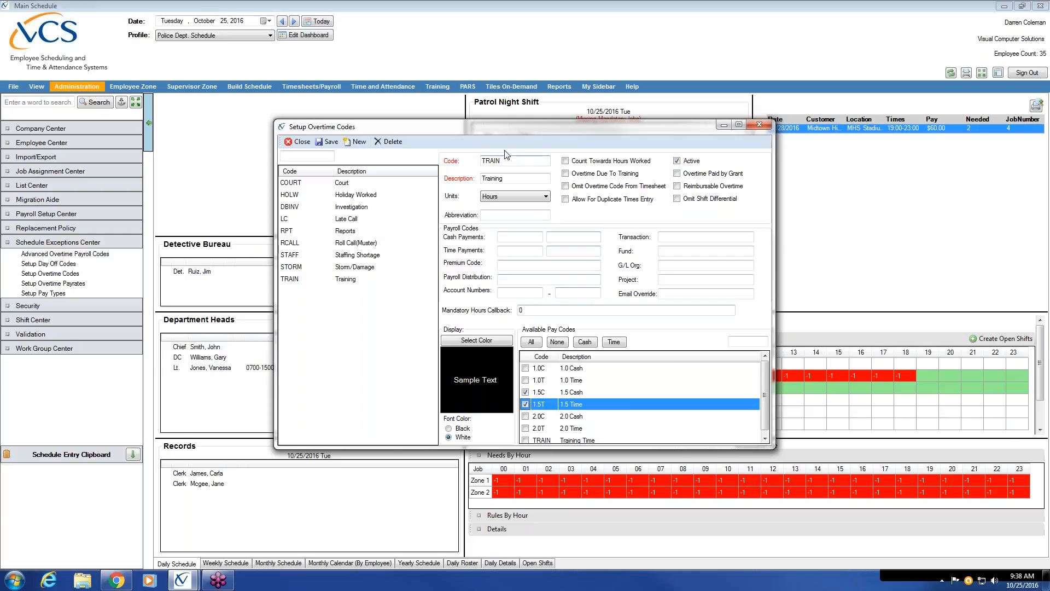
{"action": "left_click", "coordinate": [516, 178]}
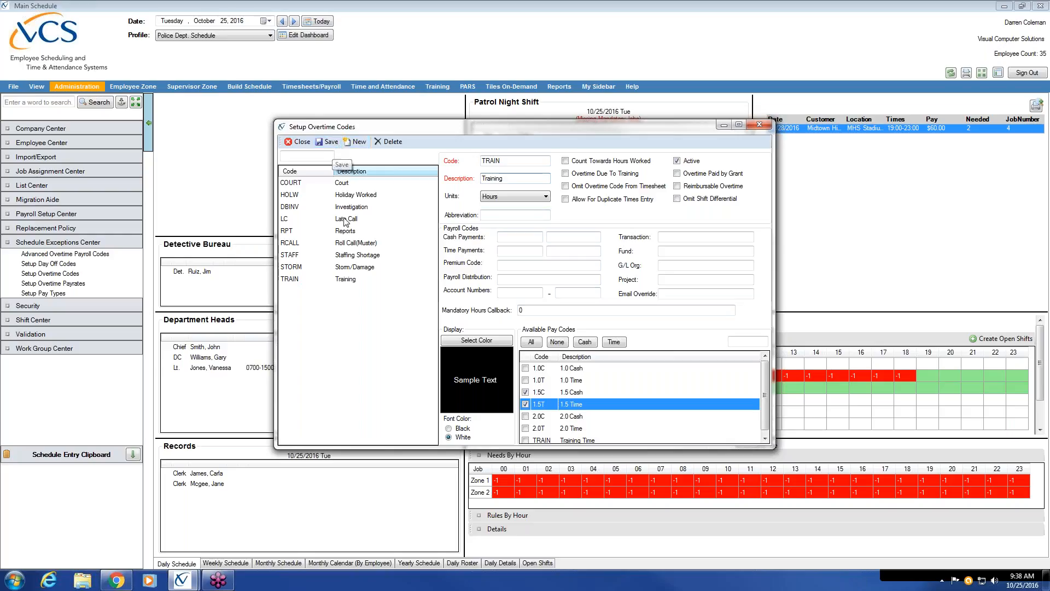
View the existing Training overtime code's settings and close the overtime codes setup
{"action": "left_click", "coordinate": [342, 278]}
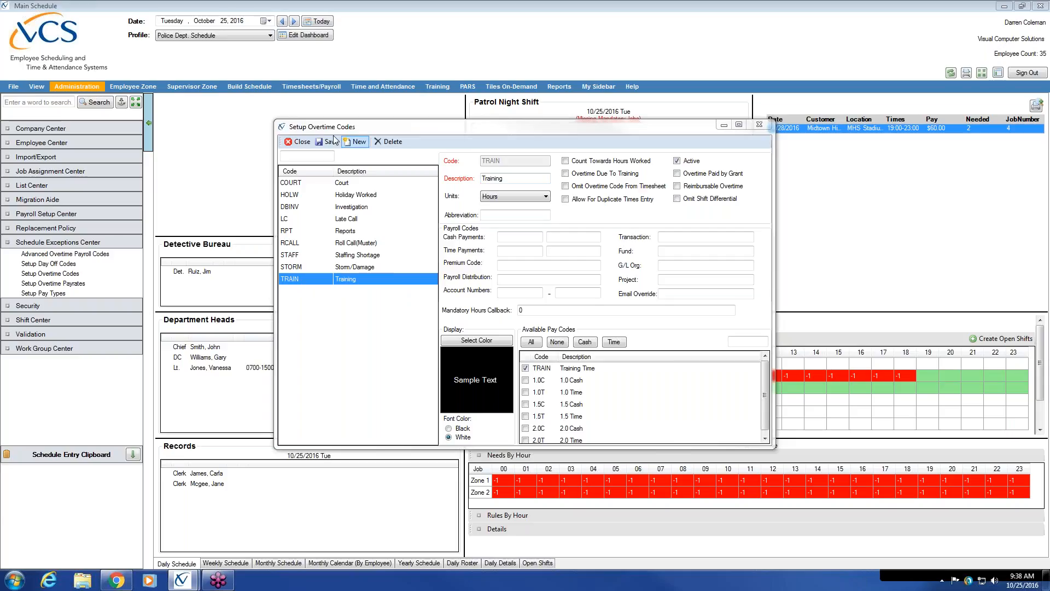
{"action": "left_click", "coordinate": [300, 143]}
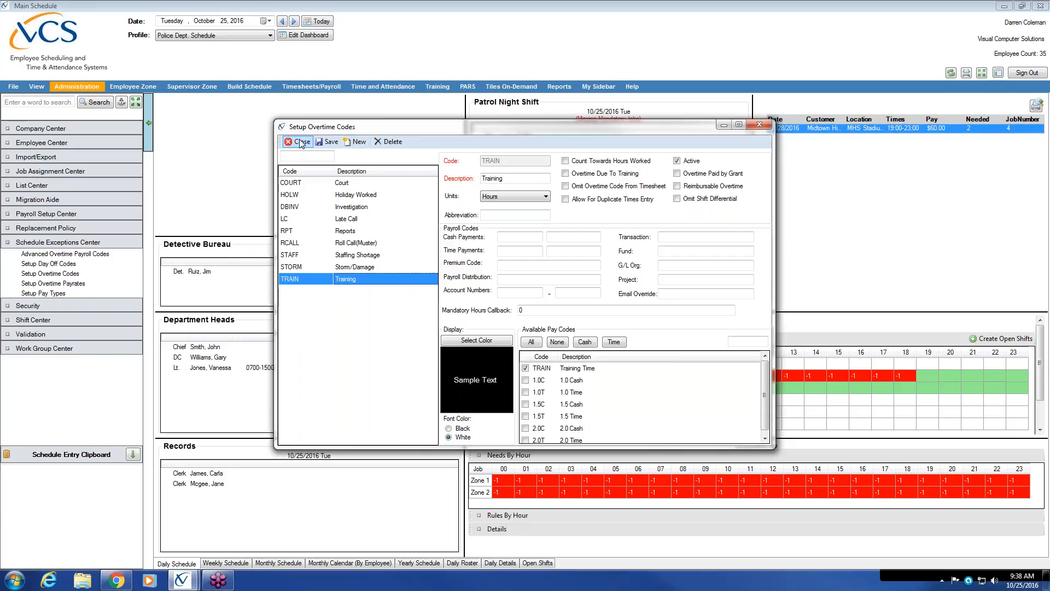
{"action": "left_click", "coordinate": [301, 144]}
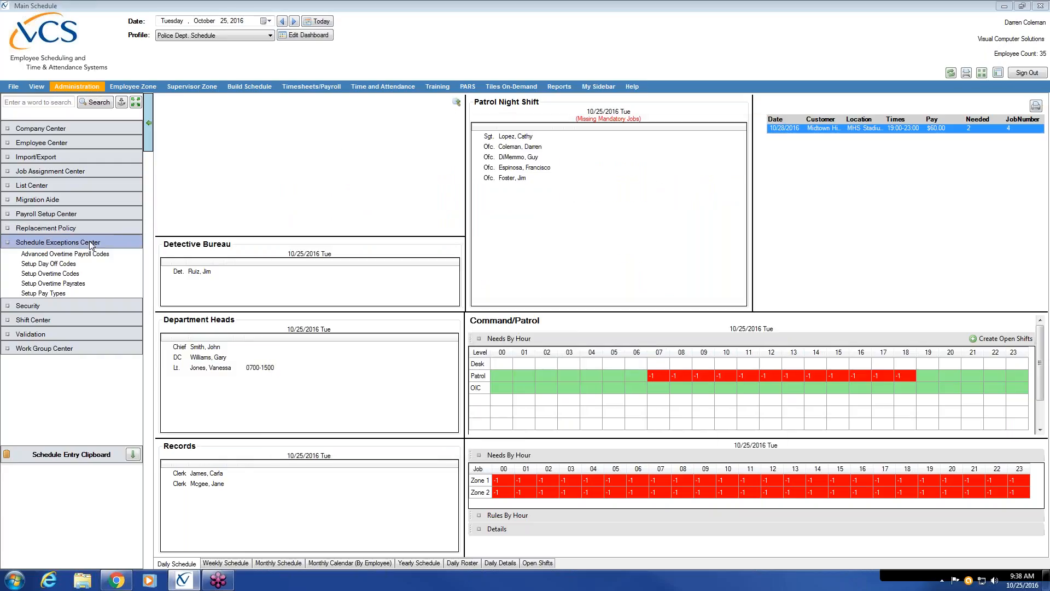
Open the shift setup in the Shift Center and view the existing Training shift's settings
{"action": "left_click", "coordinate": [92, 244]}
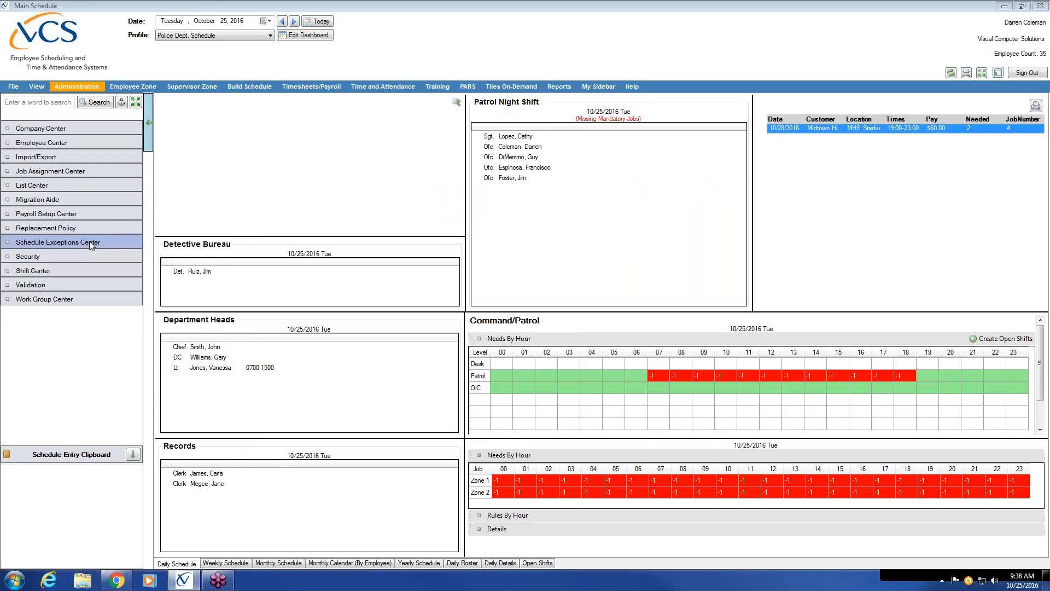
{"action": "left_click", "coordinate": [76, 271]}
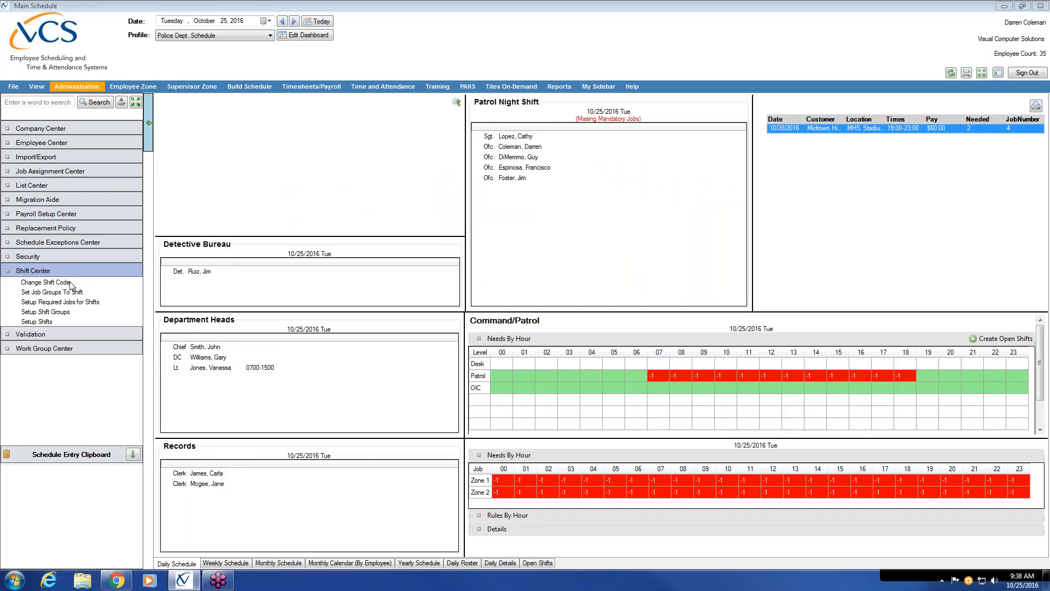
{"action": "left_click", "coordinate": [63, 323]}
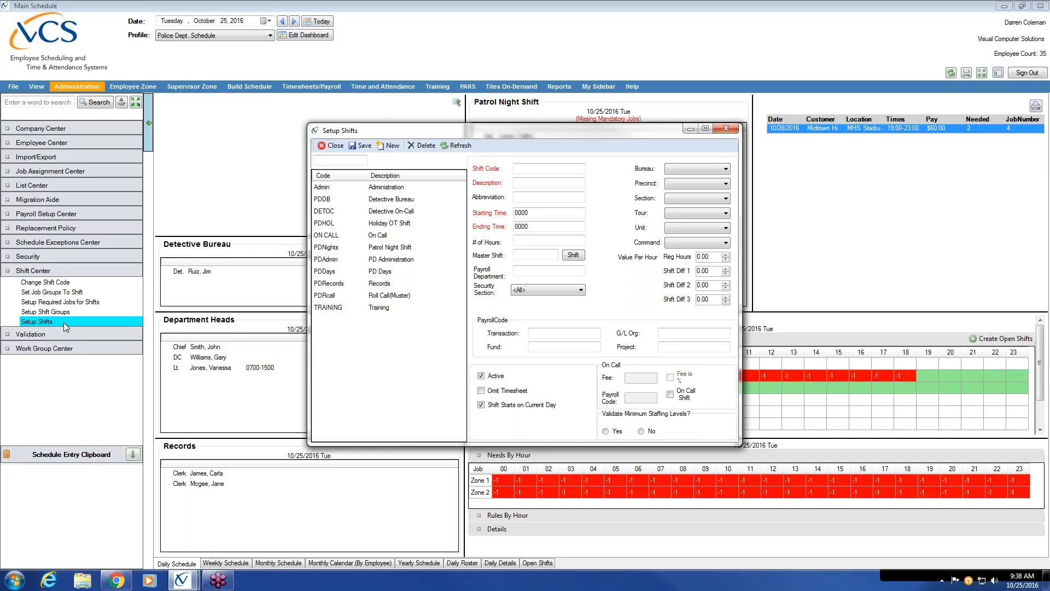
{"action": "left_click", "coordinate": [343, 309]}
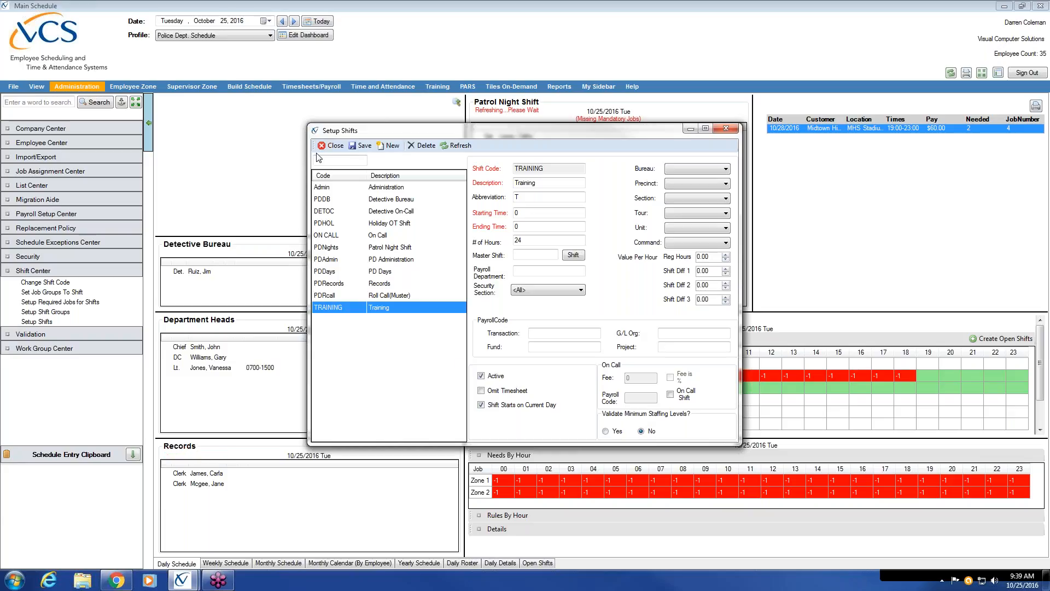
Try to save a new shift with code TRAINING, description Training and abbreviation T, and close the shift setup
{"action": "left_click", "coordinate": [391, 146]}
{"action": "left_click", "coordinate": [515, 169]}
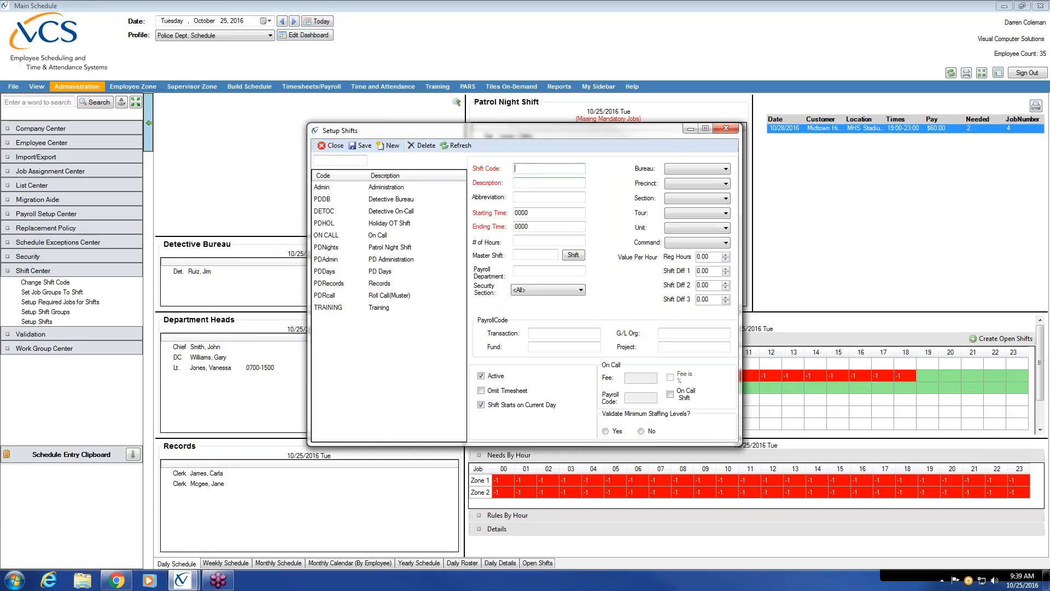
{"action": "type", "text": "TRAINING"}
{"action": "type", "text": "Training"}
{"action": "left_click", "coordinate": [547, 197]}
{"action": "type", "text": "T"}
{"action": "left_click", "coordinate": [560, 226]}
{"action": "left_click", "coordinate": [560, 229]}
{"action": "left_click", "coordinate": [361, 146]}
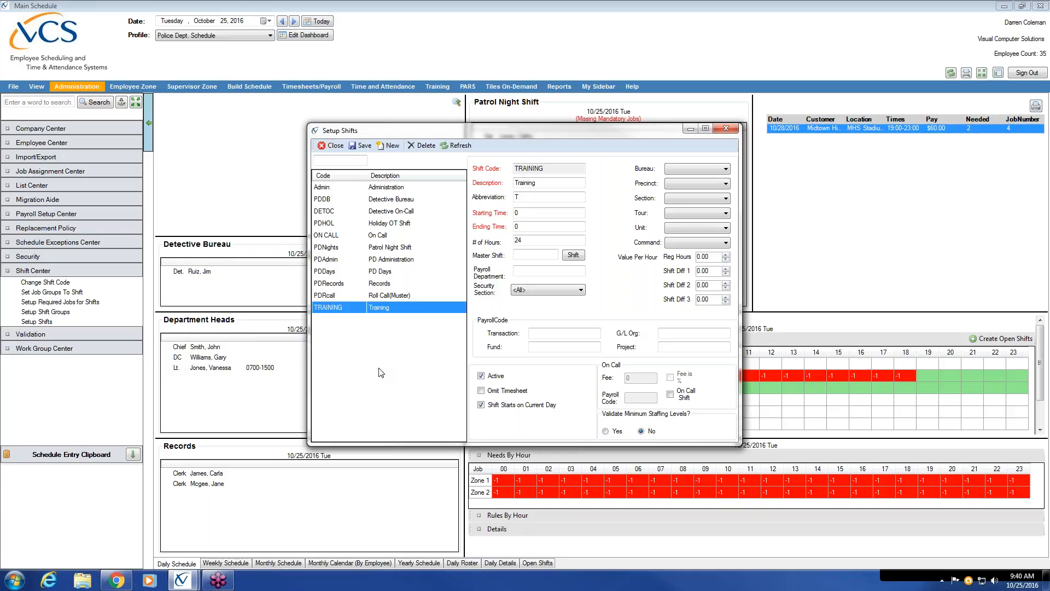
{"action": "left_click", "coordinate": [333, 145]}
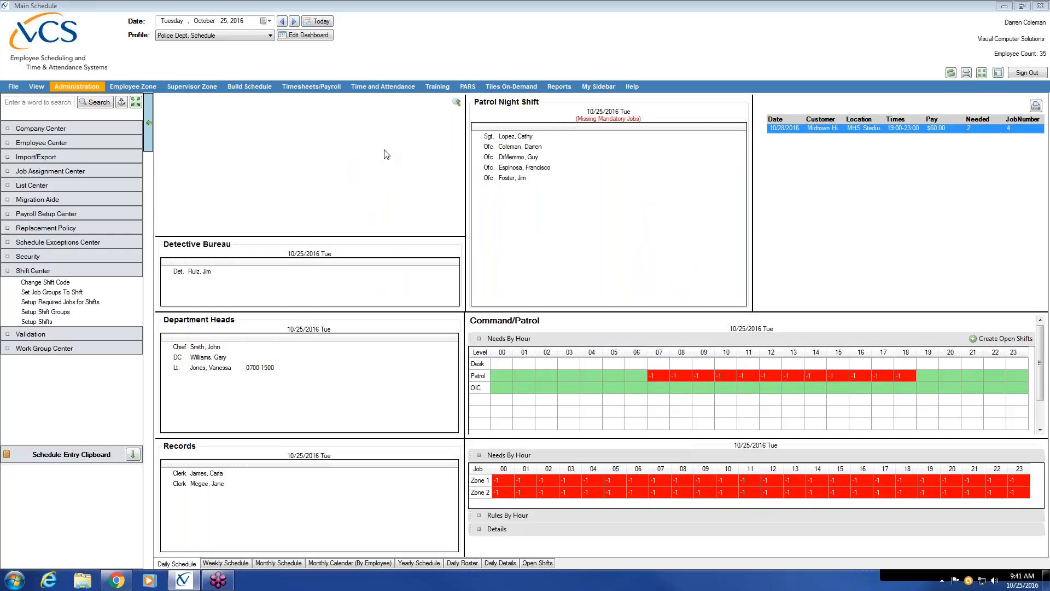
Open the training rules and set the shift for off-duty employees to Training
{"action": "left_click", "coordinate": [439, 87]}
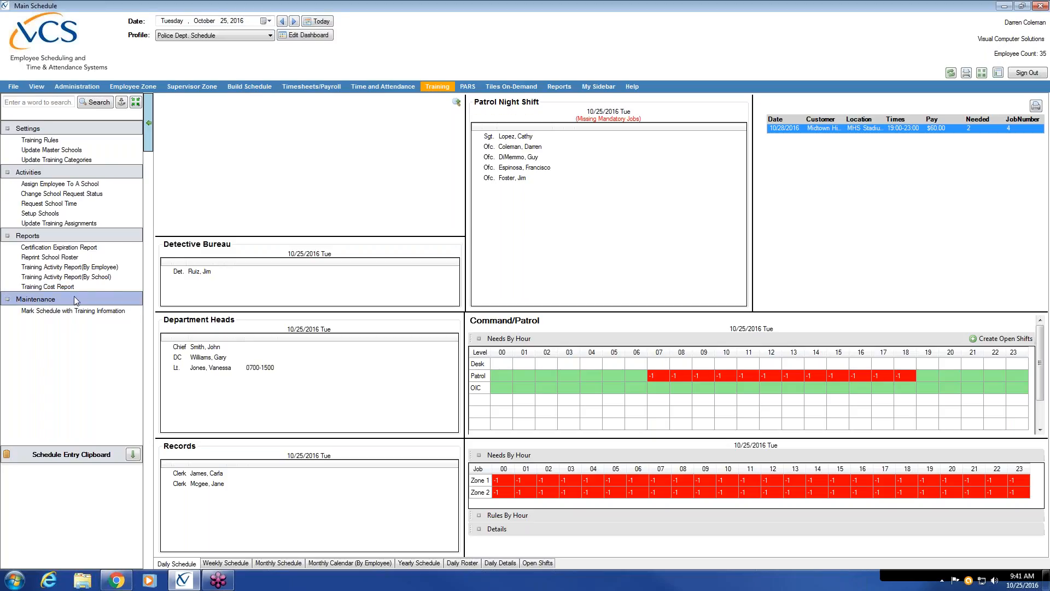
{"action": "left_click", "coordinate": [76, 312]}
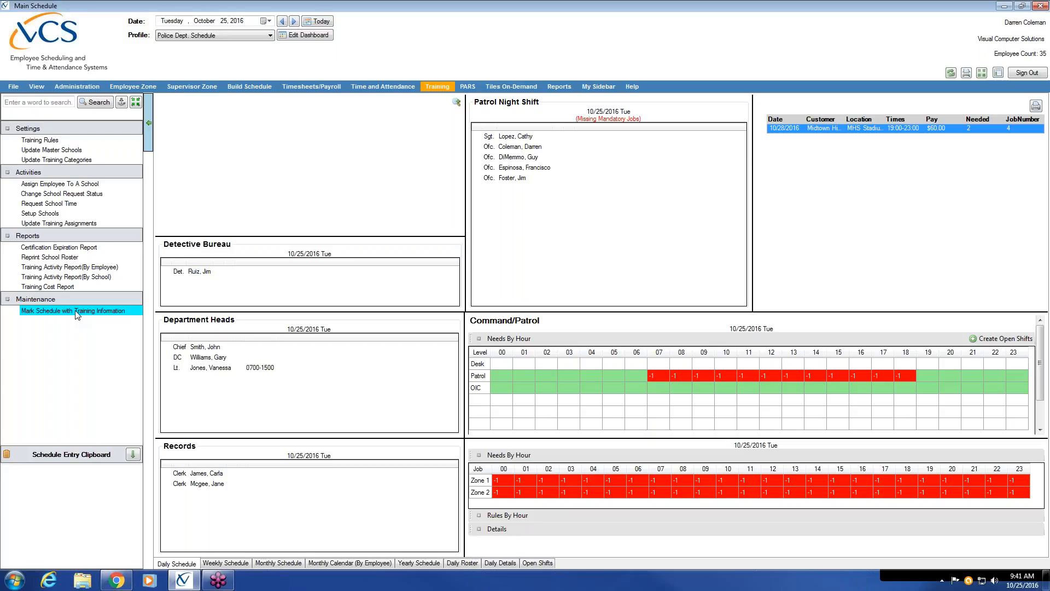
{"action": "left_click", "coordinate": [69, 140]}
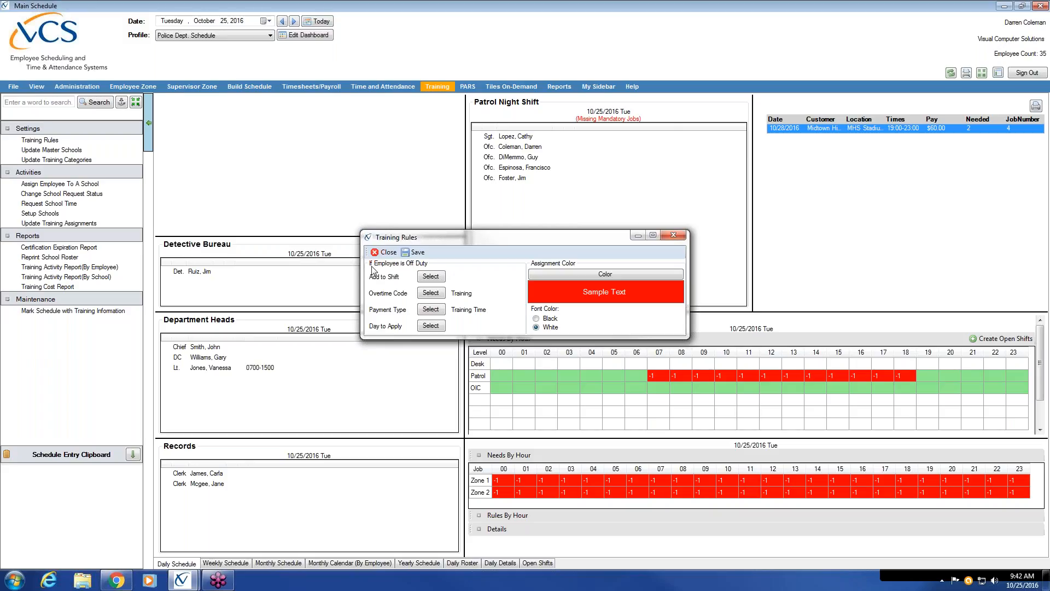
{"action": "left_click", "coordinate": [435, 279]}
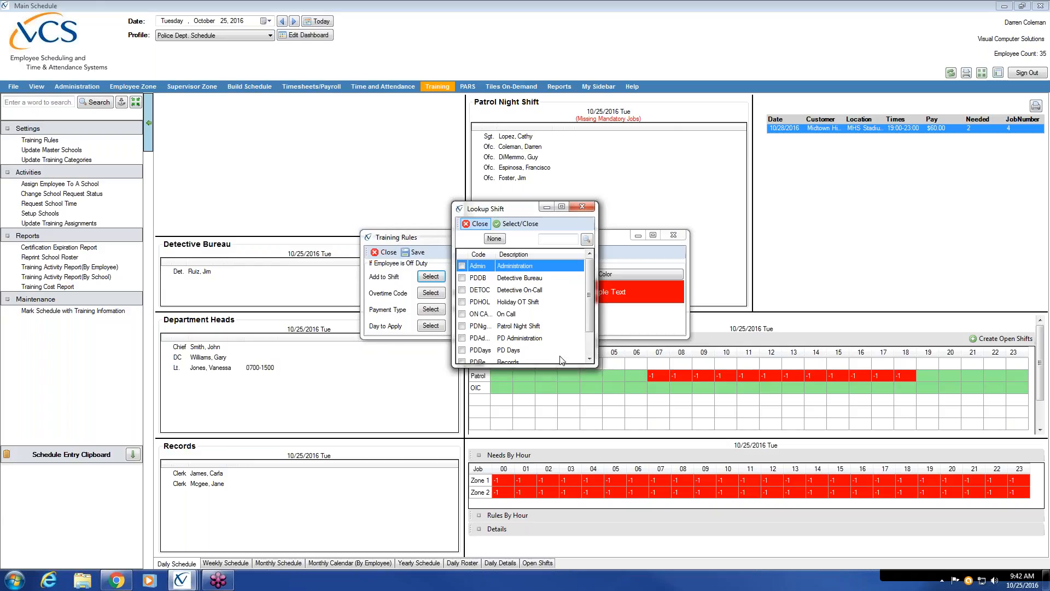
{"action": "left_click", "coordinate": [588, 351]}
{"action": "left_click", "coordinate": [462, 350]}
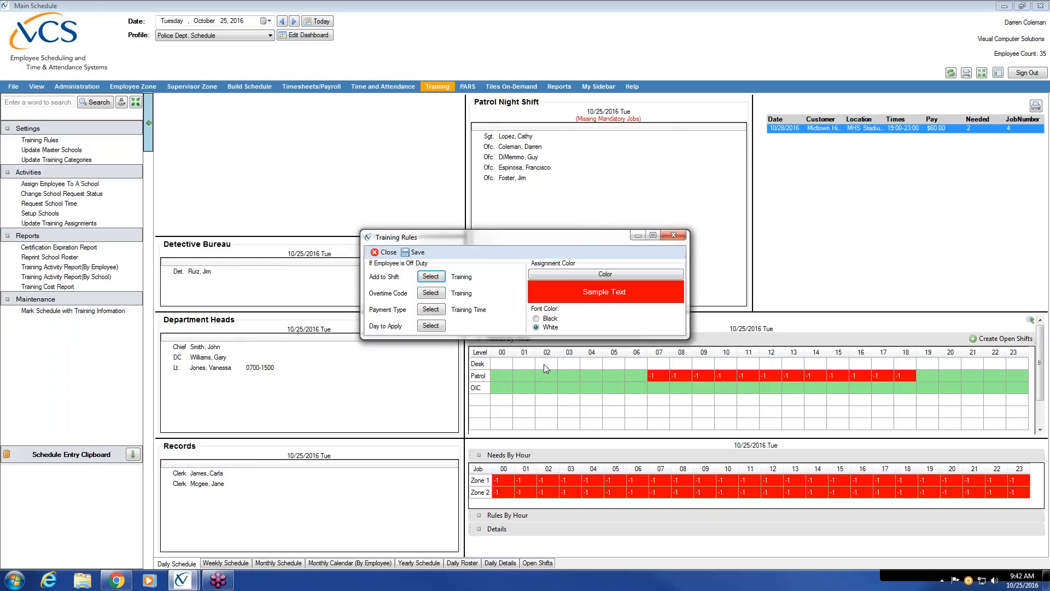
Set the off-duty overtime code to Training and the payment type to 1.5 Cash in the training rules
{"action": "left_click", "coordinate": [430, 294]}
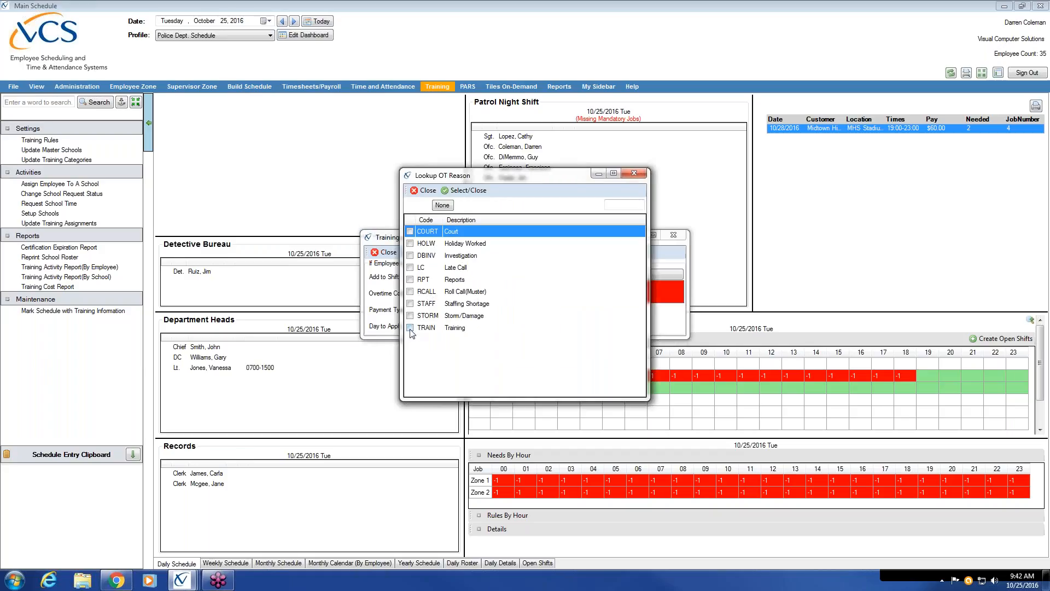
{"action": "left_click", "coordinate": [411, 329]}
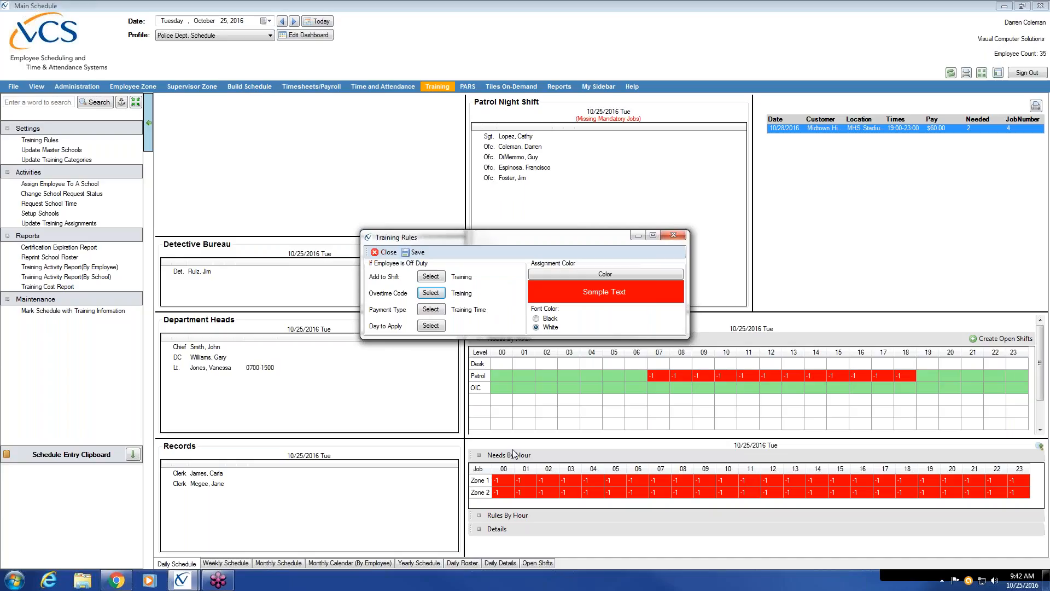
{"action": "left_click", "coordinate": [439, 310]}
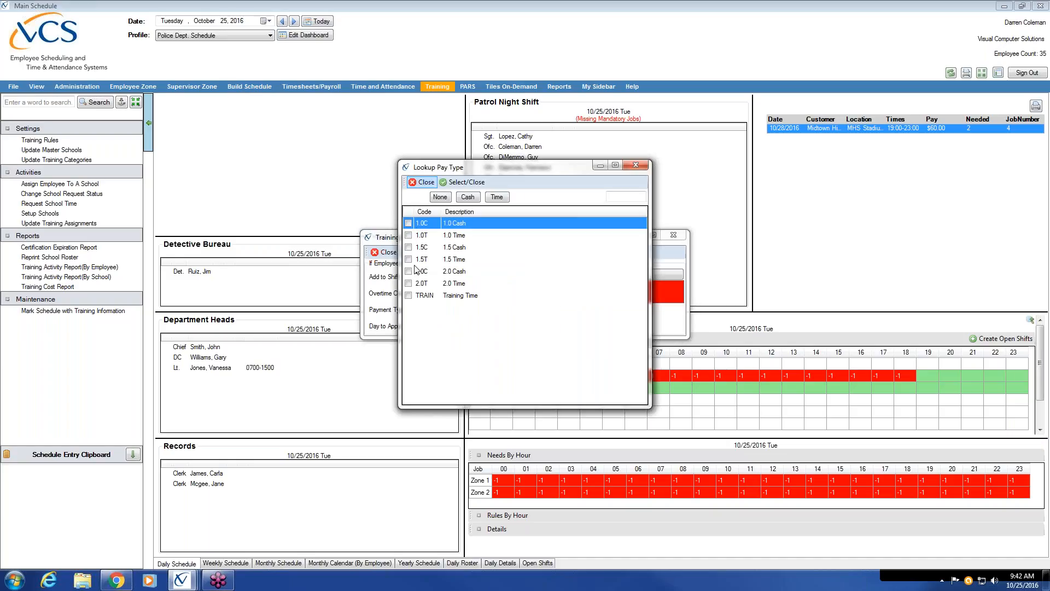
{"action": "left_click", "coordinate": [409, 247]}
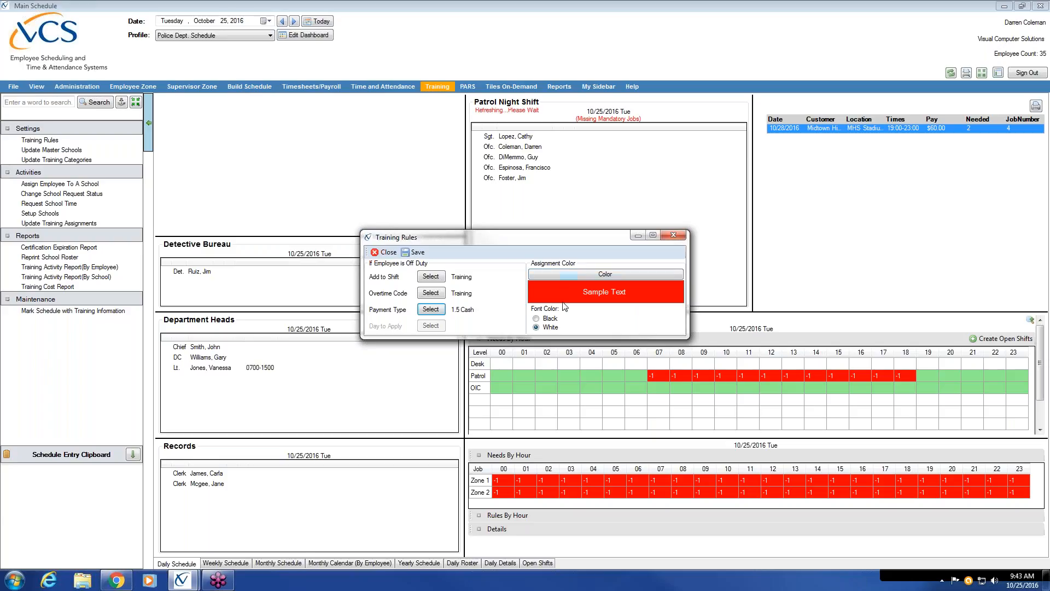
{"action": "left_click", "coordinate": [615, 275]}
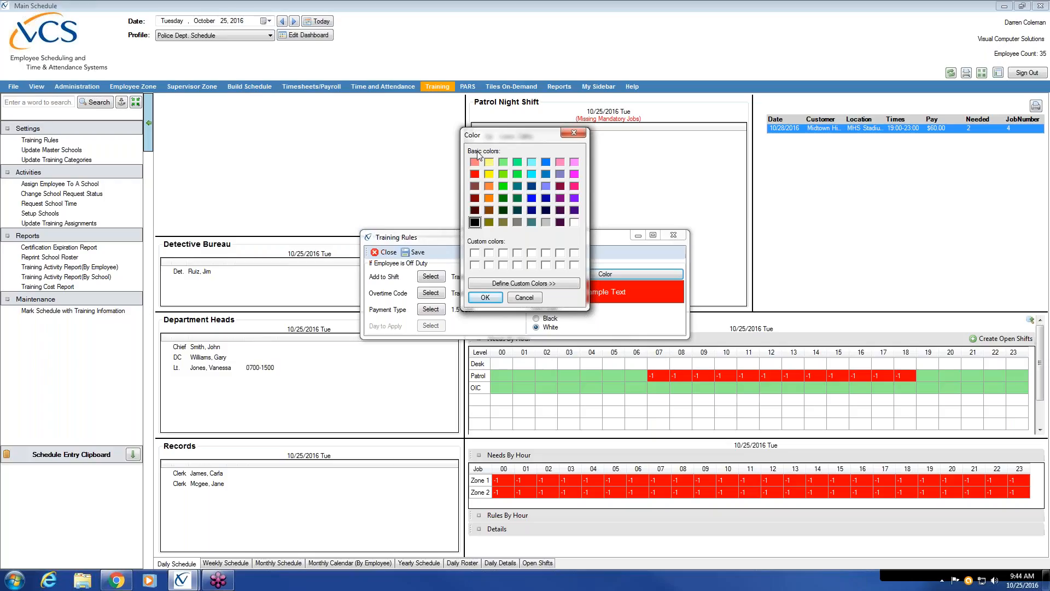
{"action": "left_click", "coordinate": [574, 133]}
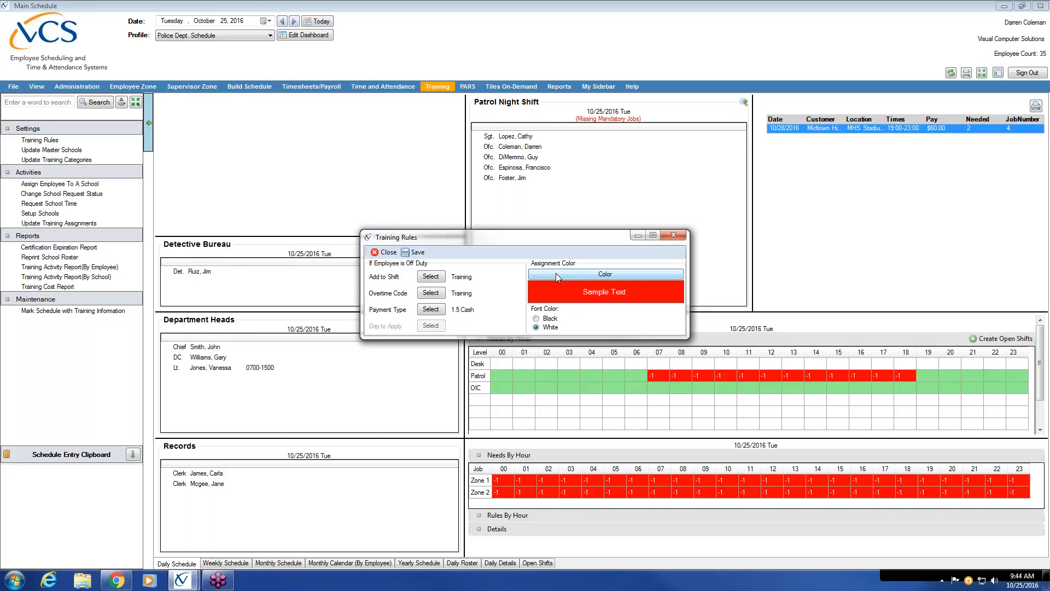
{"action": "left_click", "coordinate": [585, 278]}
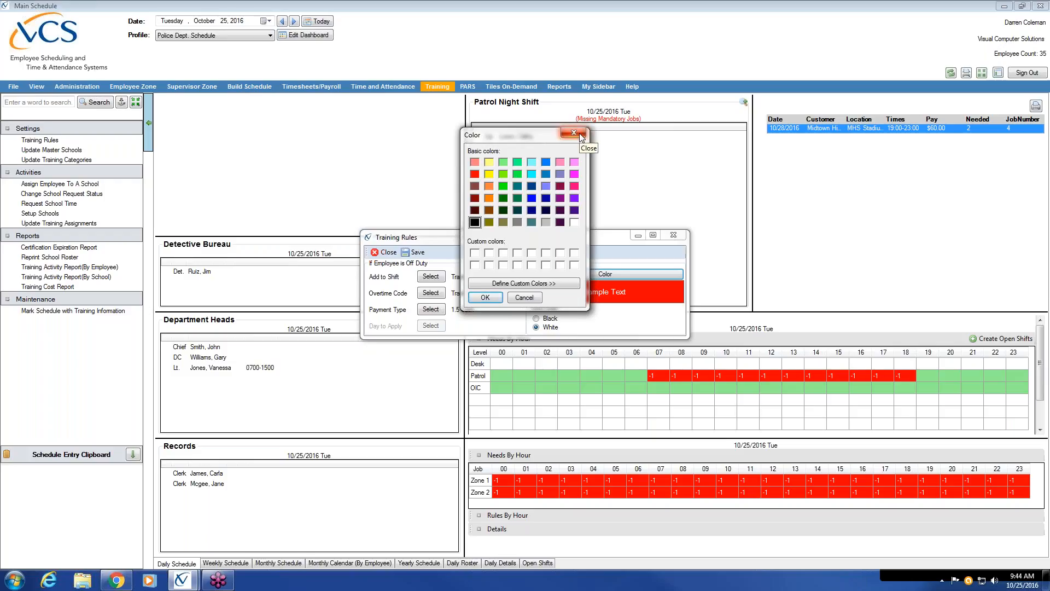
{"action": "left_click", "coordinate": [518, 173]}
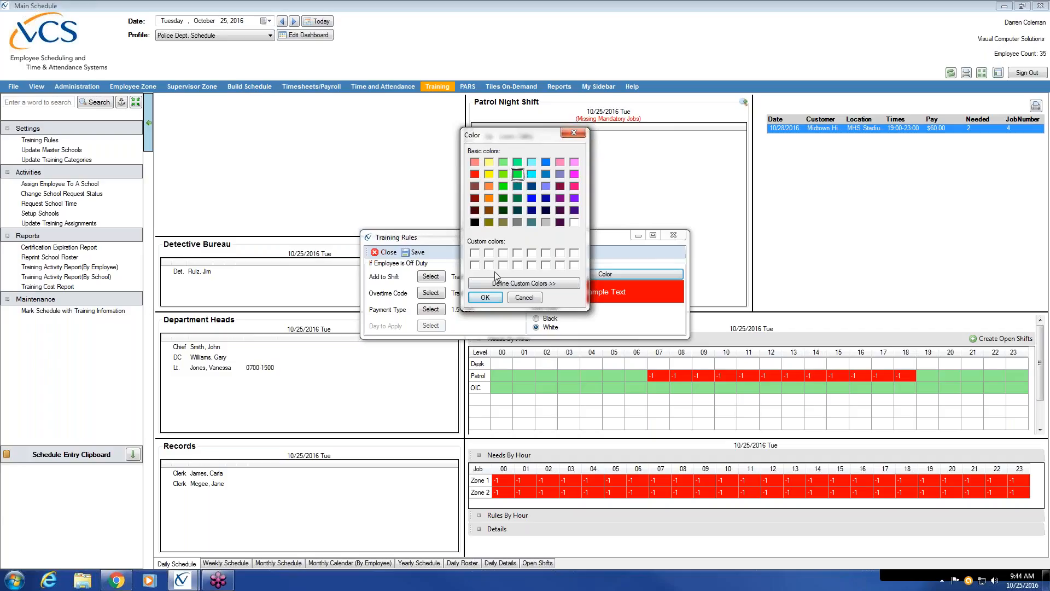
{"action": "left_click", "coordinate": [575, 133]}
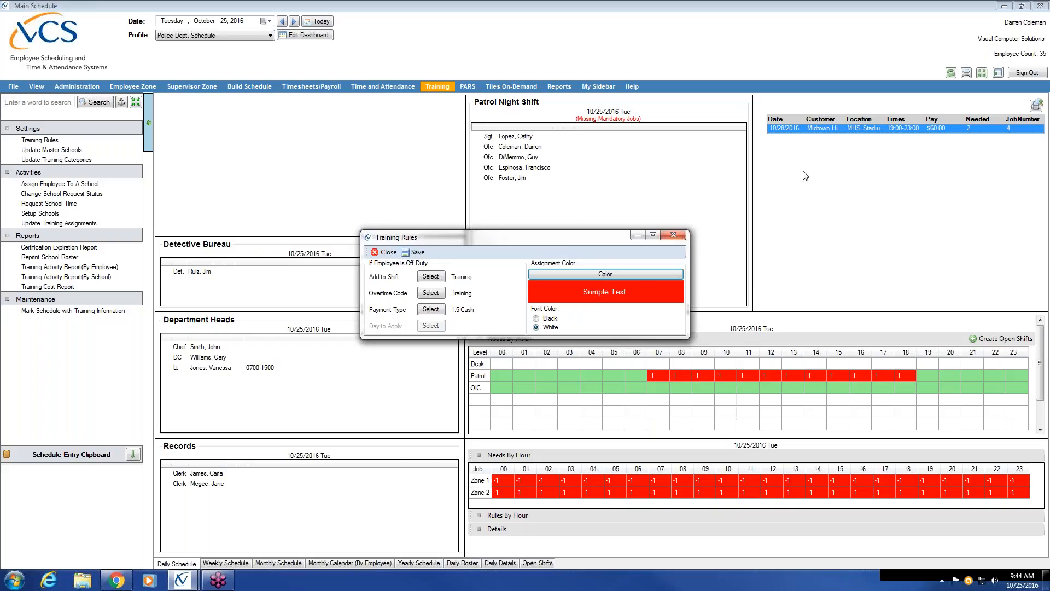
Save the training rules and close them
{"action": "left_click", "coordinate": [415, 252]}
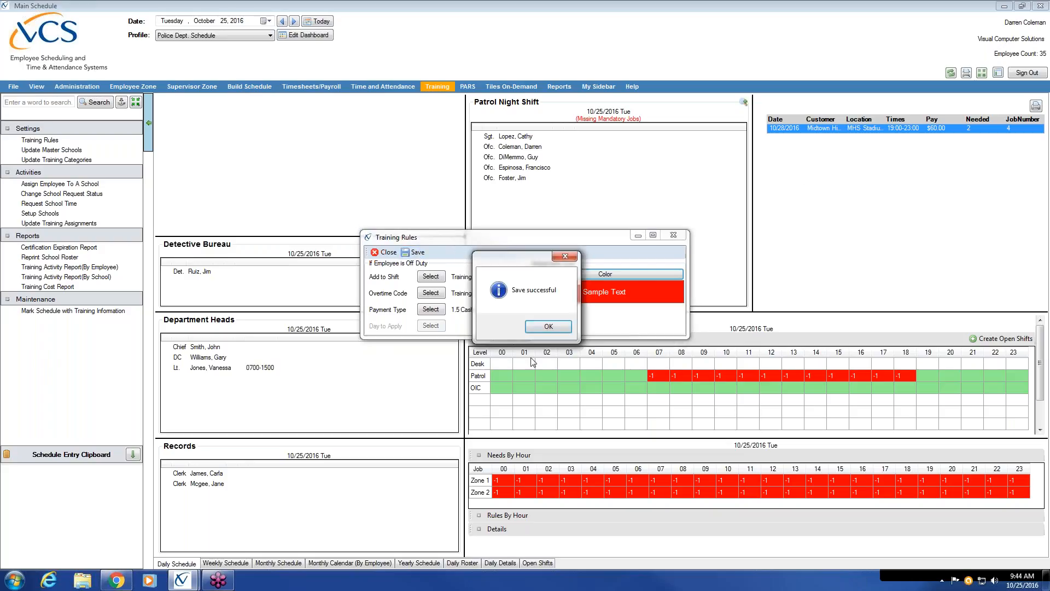
{"action": "left_click", "coordinate": [547, 327]}
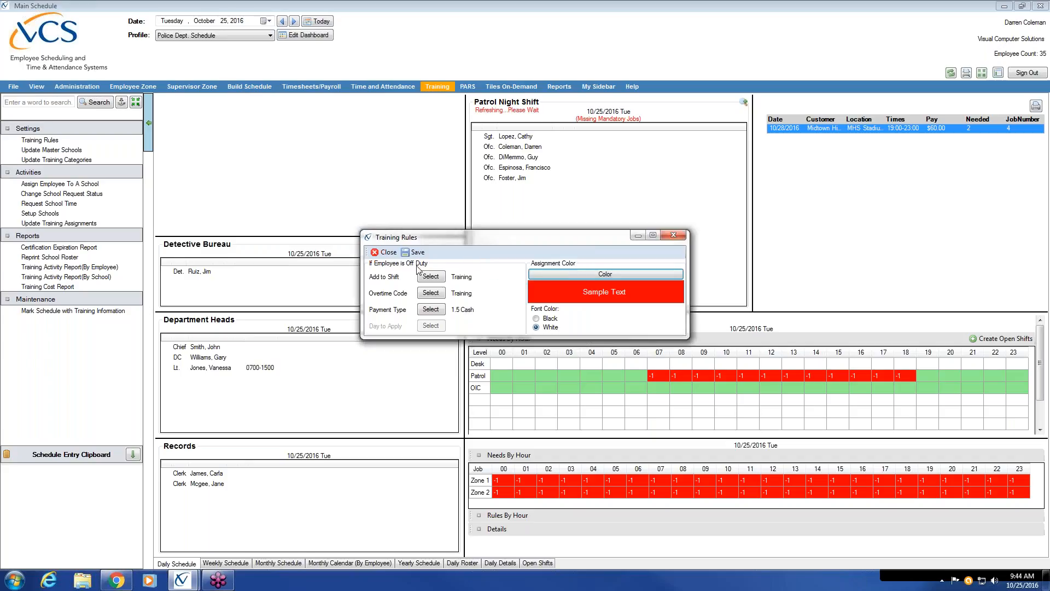
{"action": "left_click", "coordinate": [388, 253]}
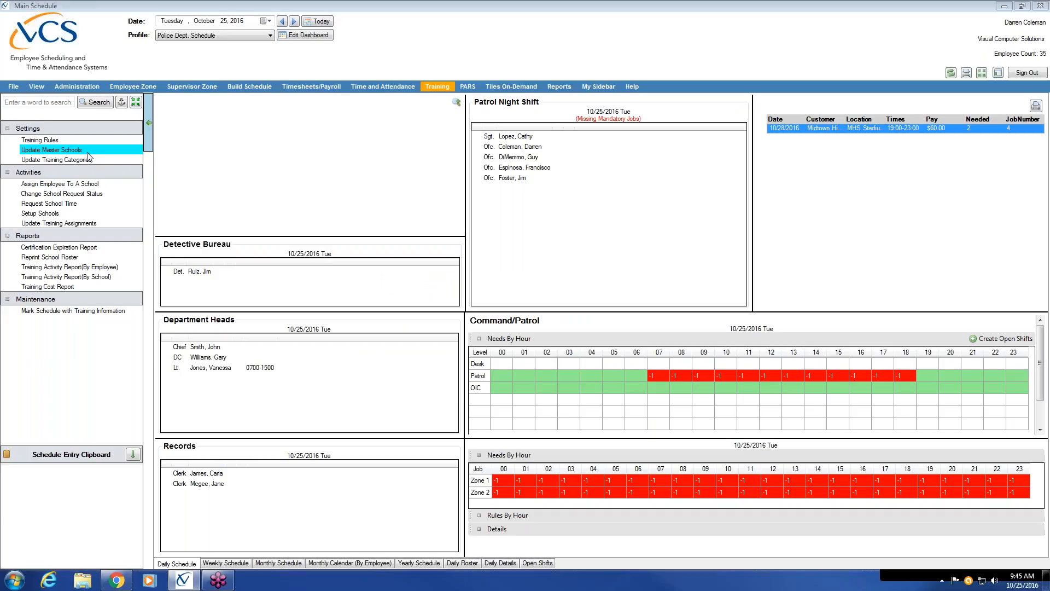
Open the master schools setup and view the existing FTO and Investigations entries
{"action": "left_click", "coordinate": [87, 152]}
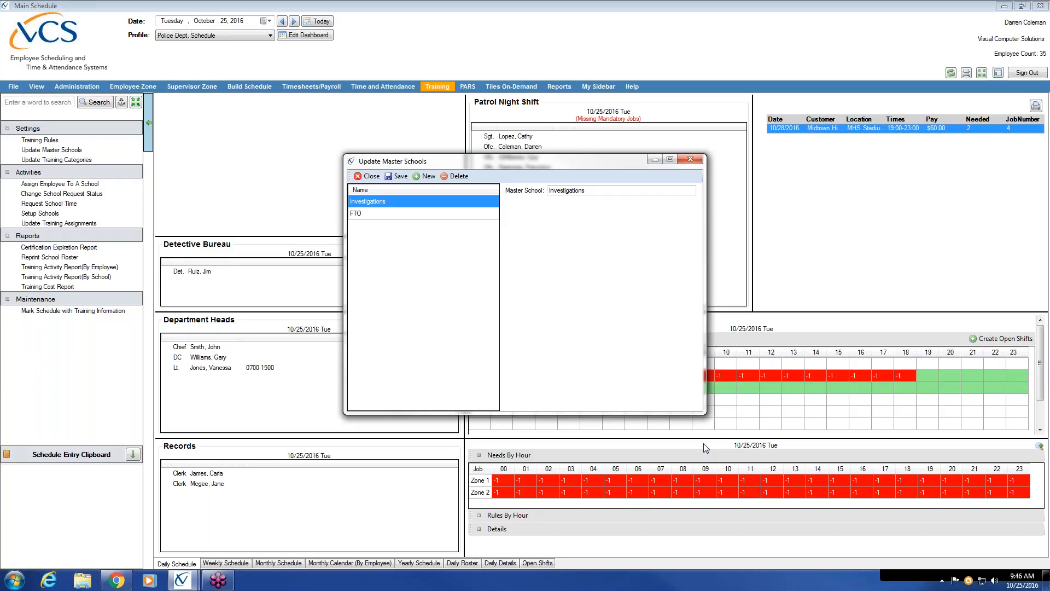
{"action": "left_click", "coordinate": [381, 214]}
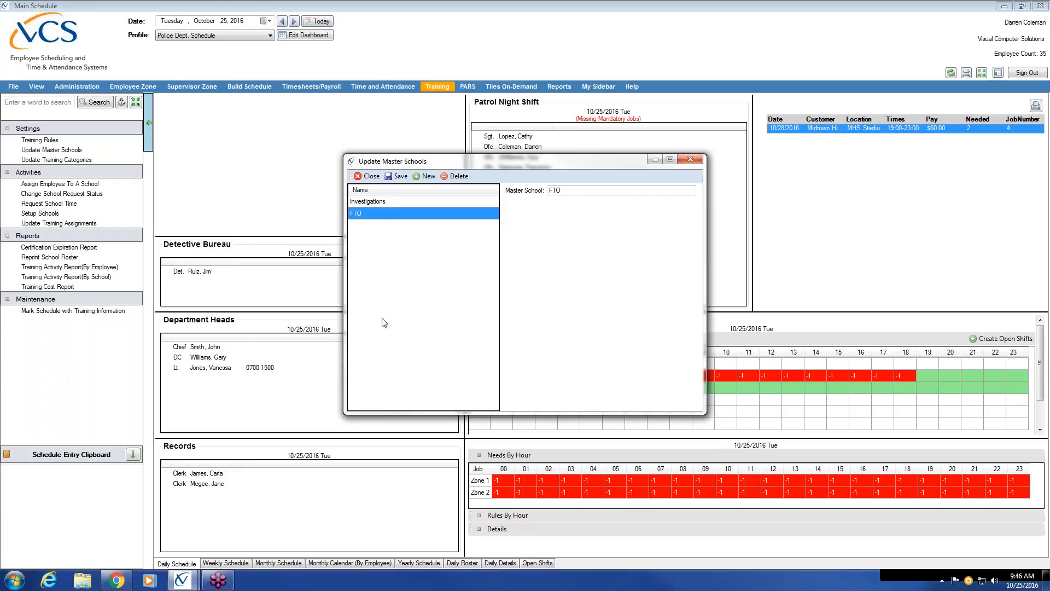
{"action": "left_click", "coordinate": [384, 201]}
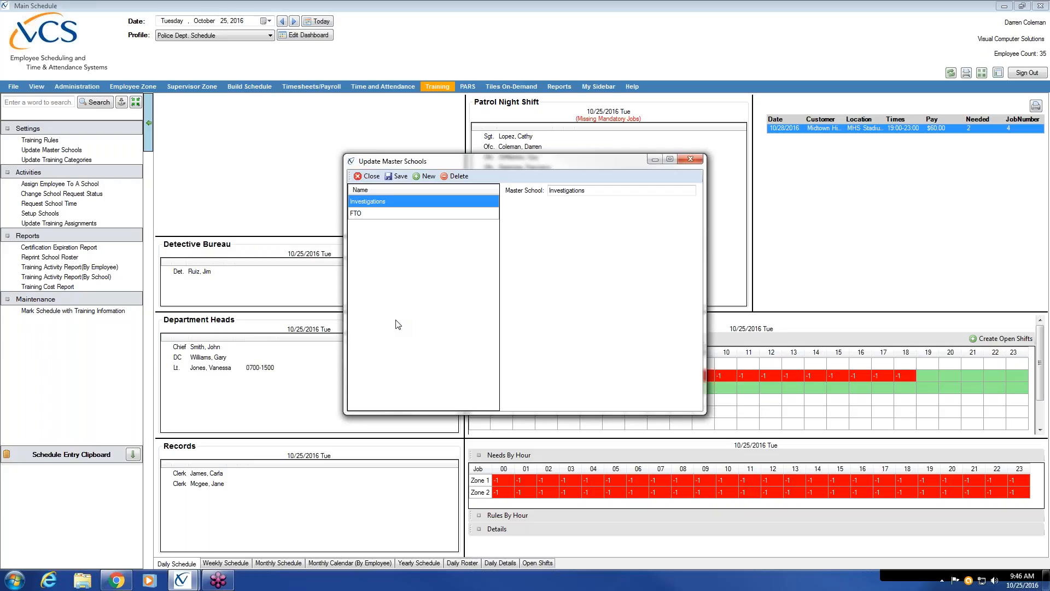
Add and save a new master school named Firearms, and close the master schools setup
{"action": "left_click", "coordinate": [429, 177]}
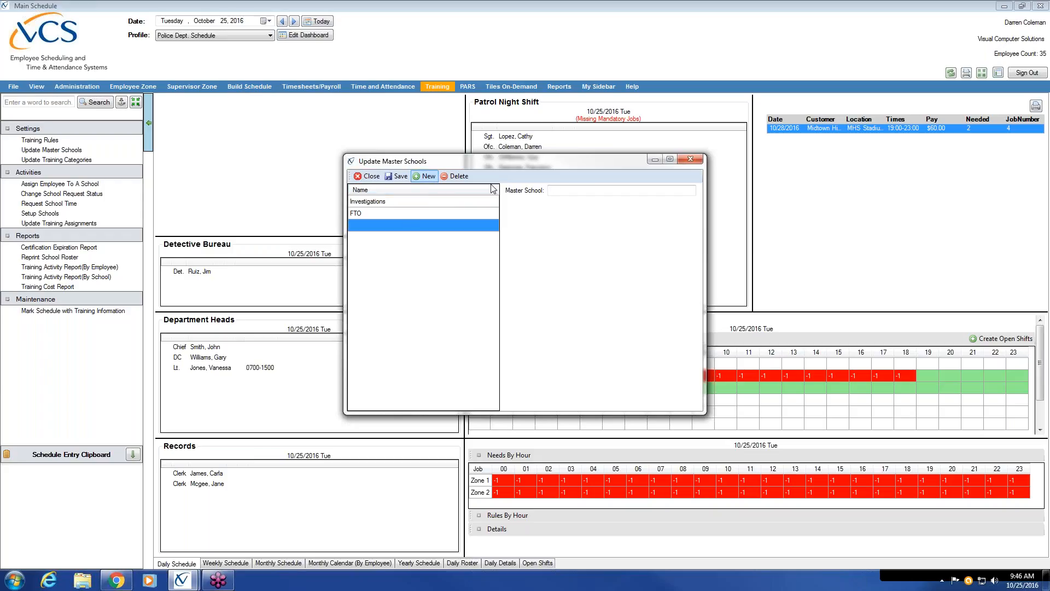
{"action": "left_click", "coordinate": [578, 191]}
{"action": "type", "text": "Fireamr"}
{"action": "key", "text": "BackSpace"}
{"action": "key", "text": "BackSpace"}
{"action": "key", "text": "BackSpace"}
{"action": "key", "text": "BackSpace"}
{"action": "key", "text": "BackSpace"}
{"action": "type", "text": "rearm"}
{"action": "left_click", "coordinate": [401, 177]}
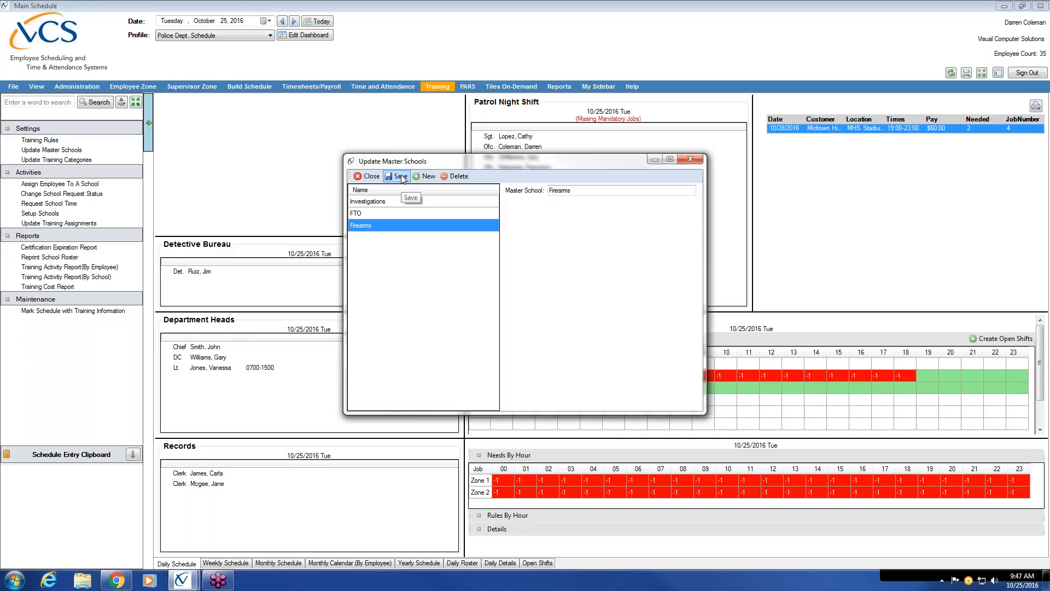
{"action": "left_click", "coordinate": [374, 211]}
{"action": "left_click", "coordinate": [374, 202]}
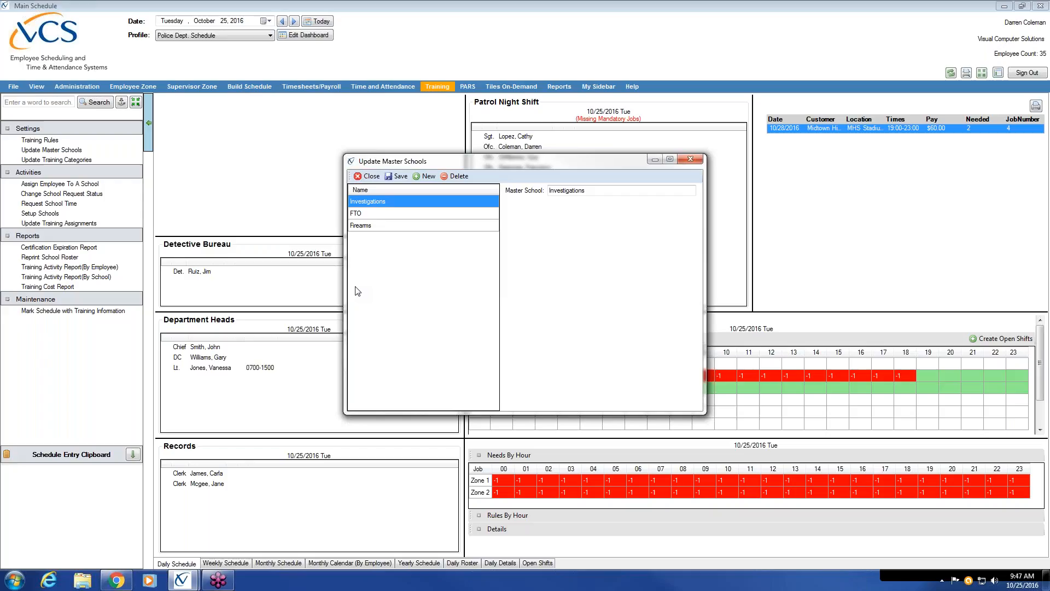
{"action": "left_click", "coordinate": [371, 178]}
Fill in a new training category with code MAND and description Mandated, and close the training categories setup without saving
{"action": "left_click", "coordinate": [94, 159]}
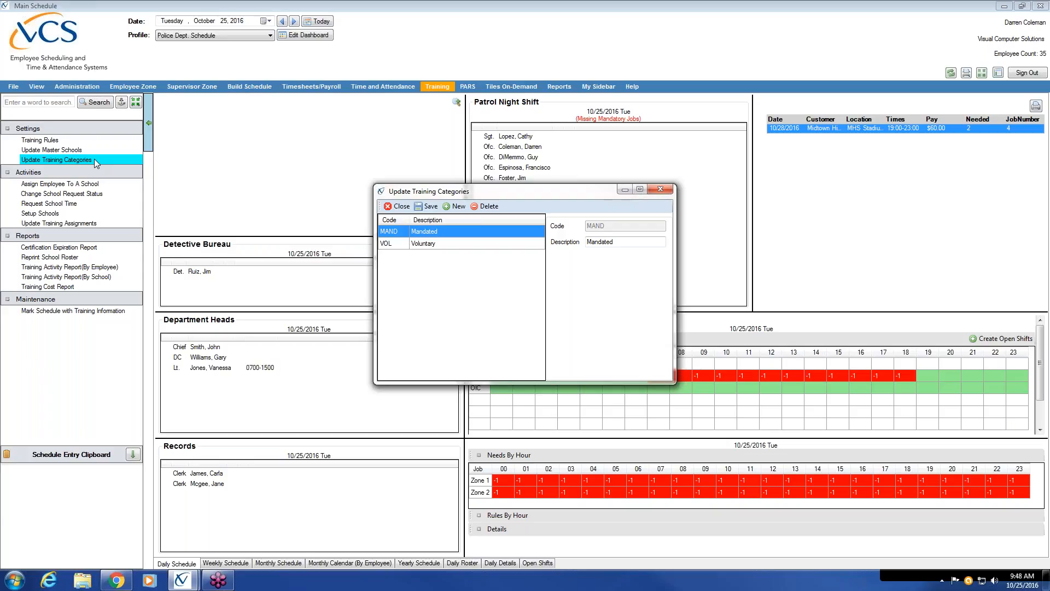
{"action": "left_click", "coordinate": [458, 208]}
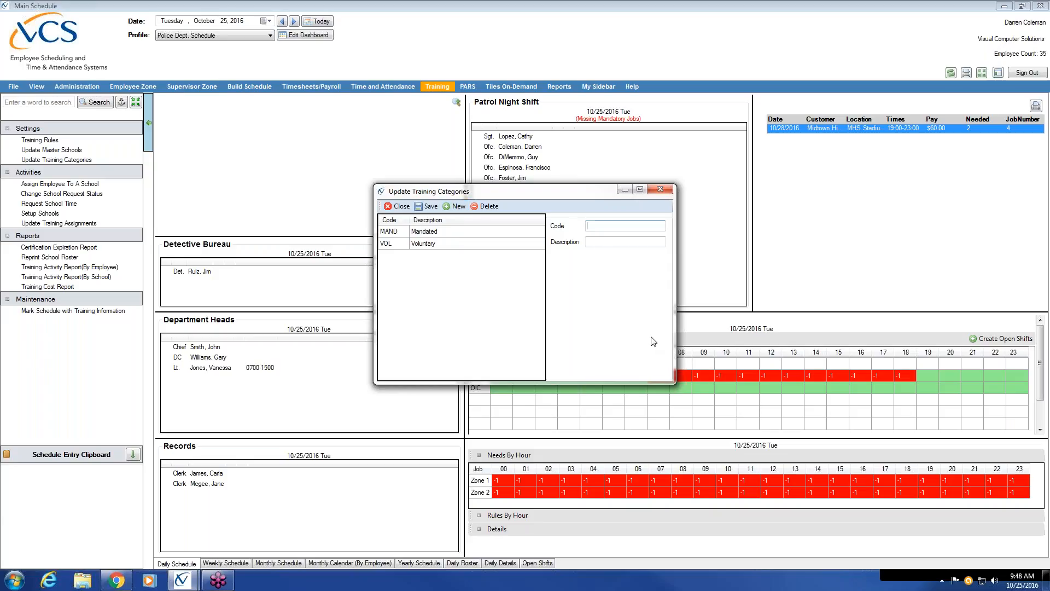
{"action": "type", "text": "MAND"}
{"action": "key", "text": "Tab"}
{"action": "type", "text": "Mandated"}
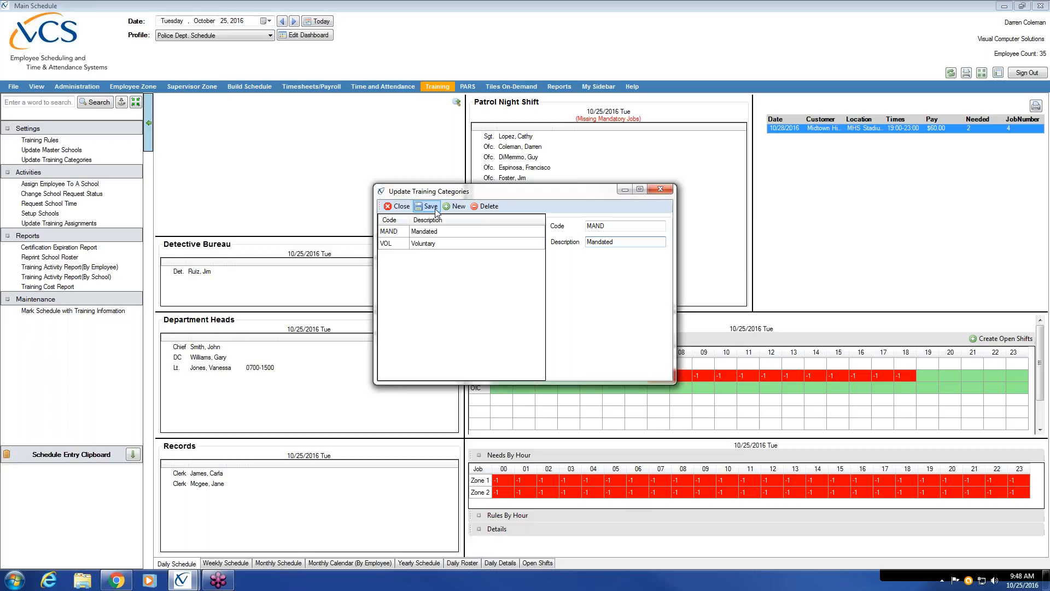
{"action": "left_click", "coordinate": [403, 208]}
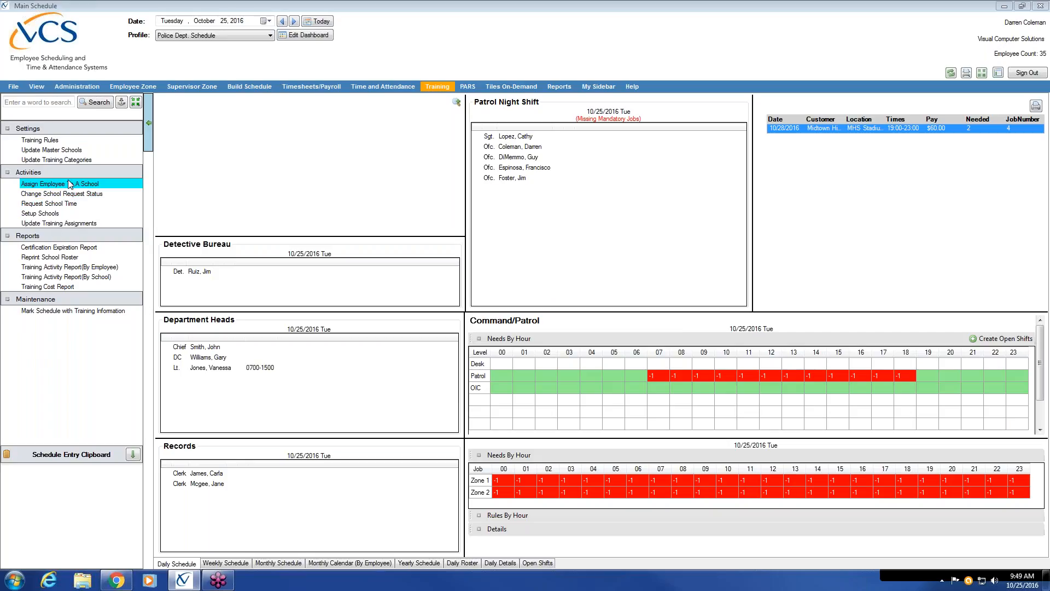
Open the school setup and enter a school named Crash Investigation I under the Investigations master school
{"action": "left_click", "coordinate": [57, 213]}
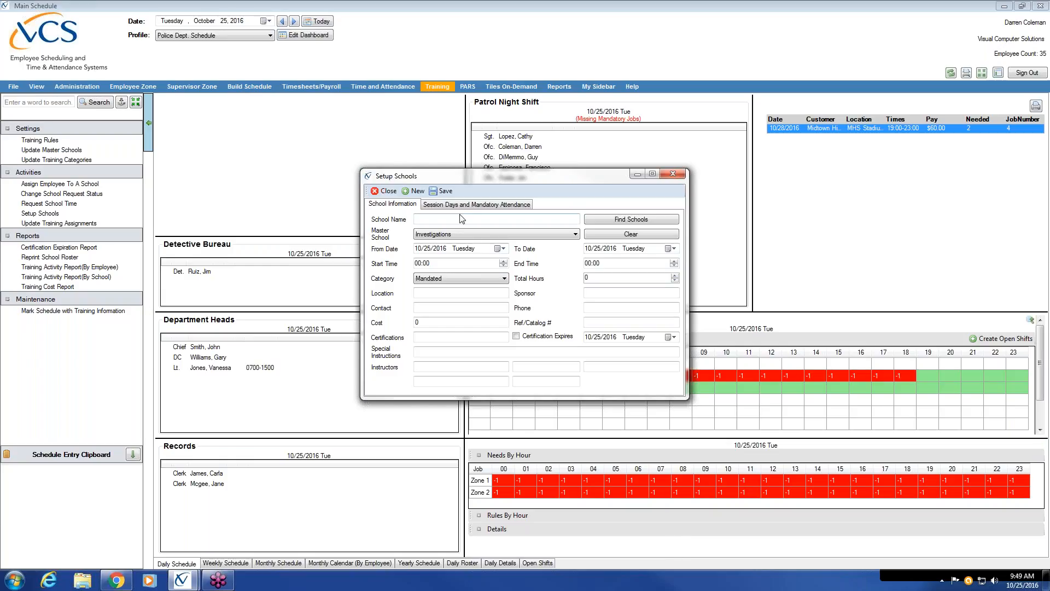
{"action": "type", "text": "Crash Investigation I"}
{"action": "left_click", "coordinate": [575, 234]}
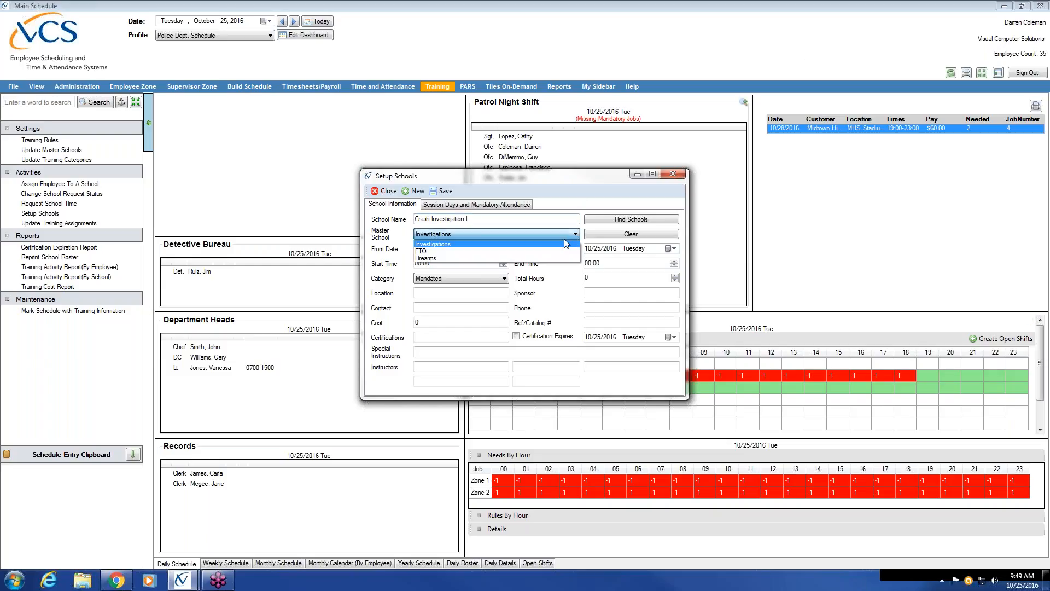
{"action": "left_click", "coordinate": [537, 244]}
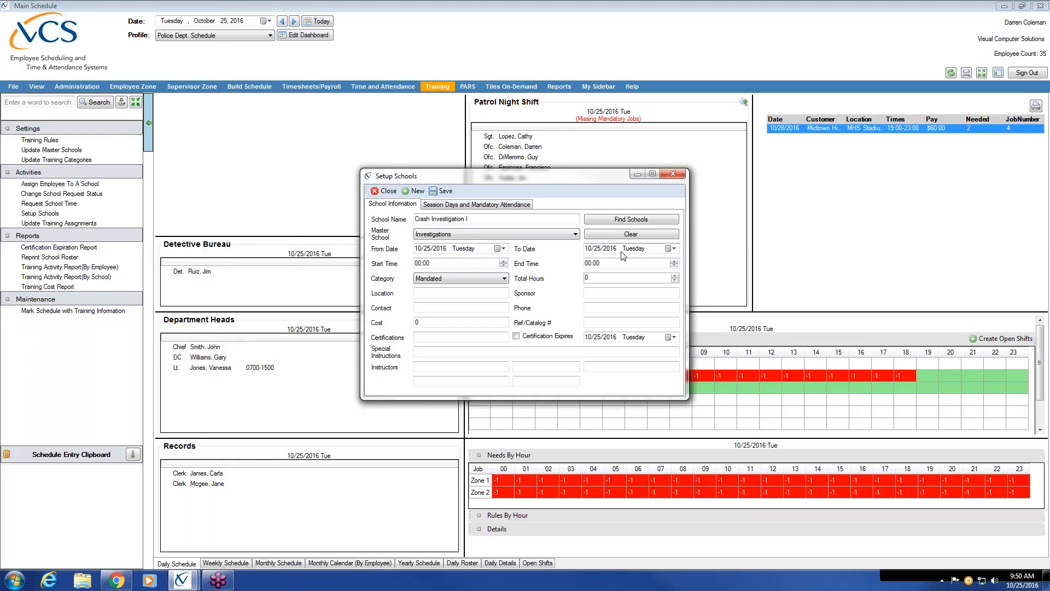
Set the school's dates to run from 11/07/2016 to 11/11/2016
{"action": "left_click", "coordinate": [503, 249]}
{"action": "left_click", "coordinate": [530, 264]}
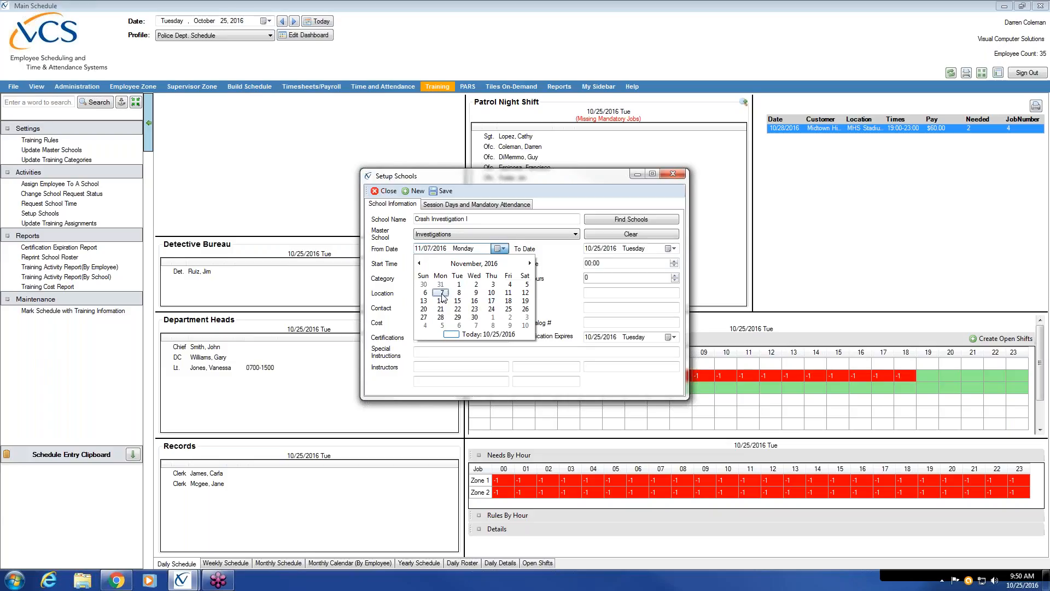
{"action": "left_click", "coordinate": [442, 293]}
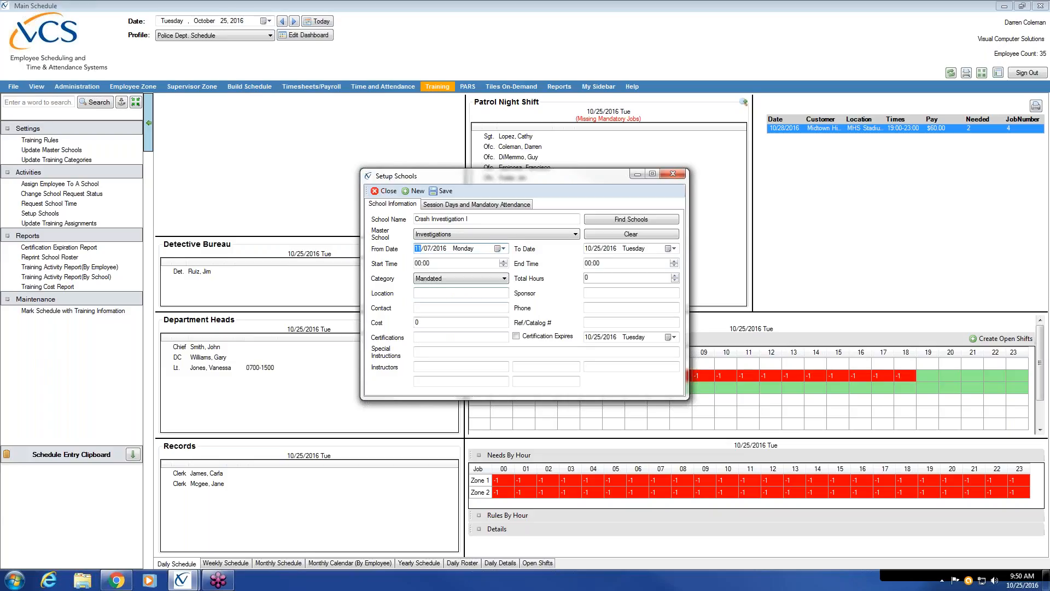
{"action": "left_click", "coordinate": [675, 249]}
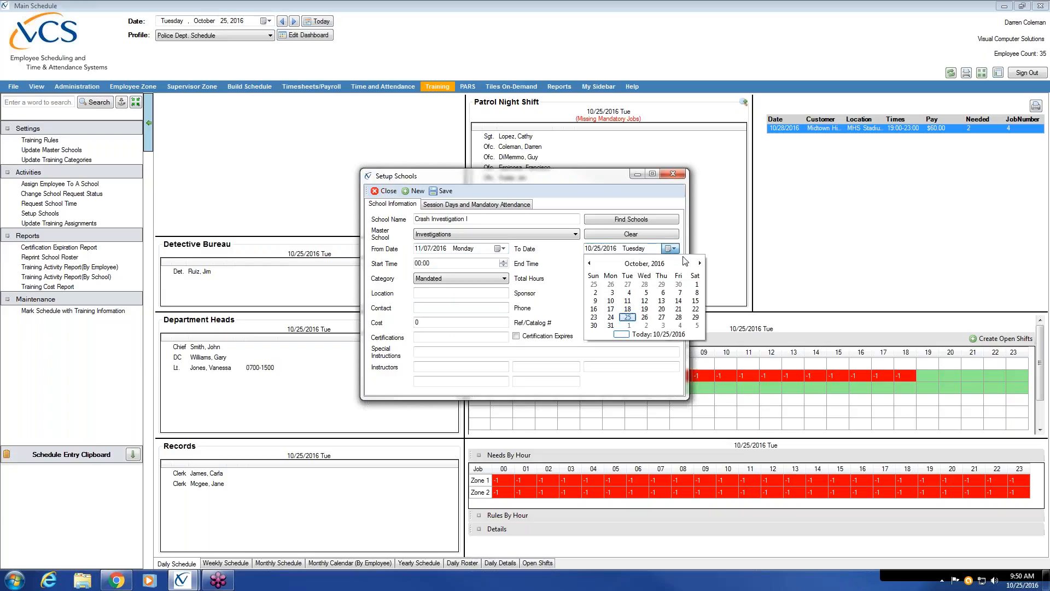
{"action": "left_click", "coordinate": [700, 263]}
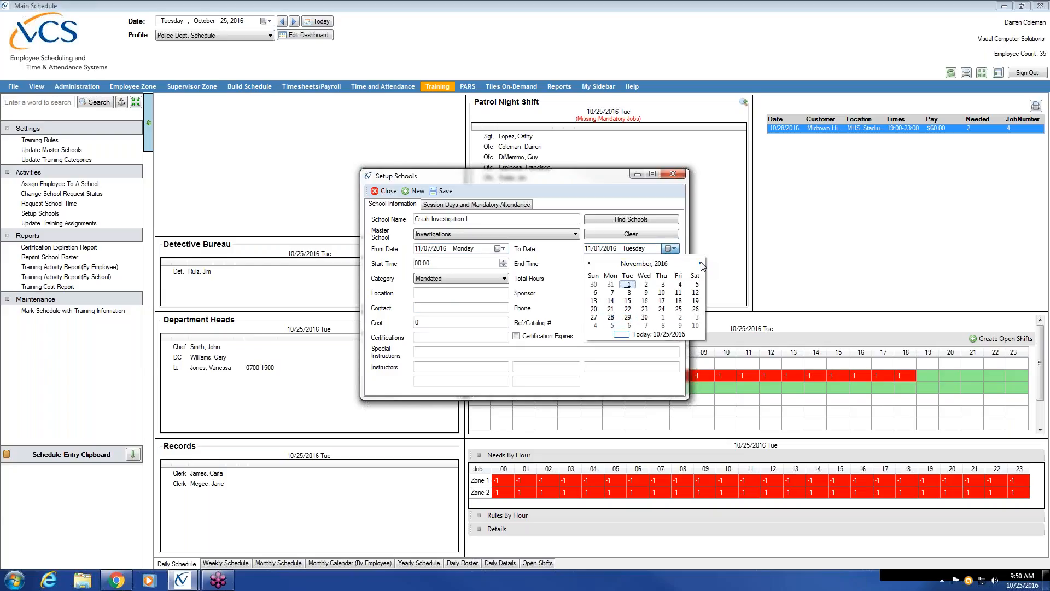
{"action": "left_click", "coordinate": [679, 293]}
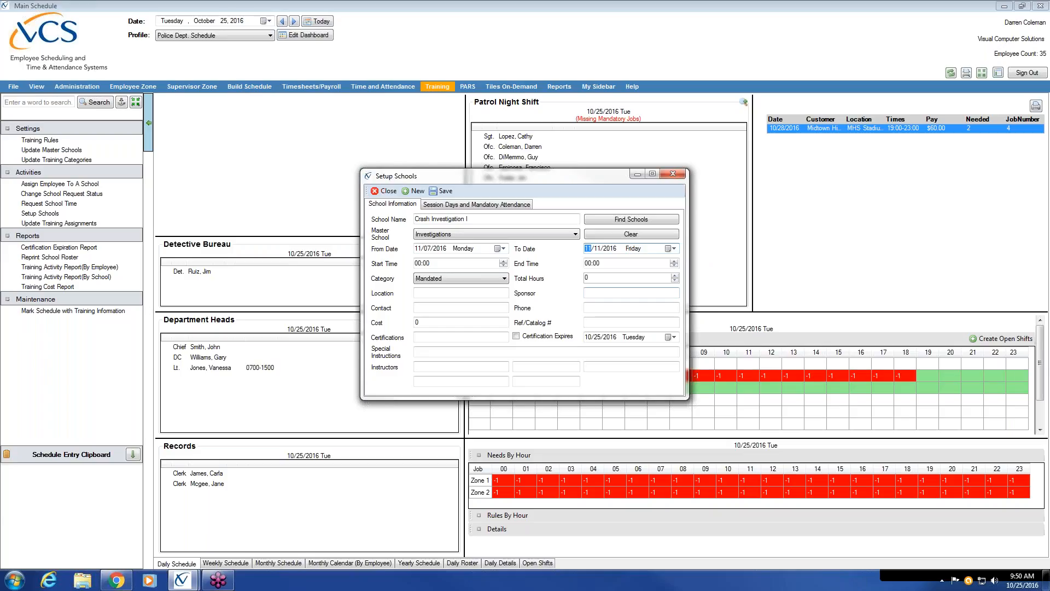
Set the school's start time to 08:00 and its end time to 16:00
{"action": "left_click", "coordinate": [418, 262]}
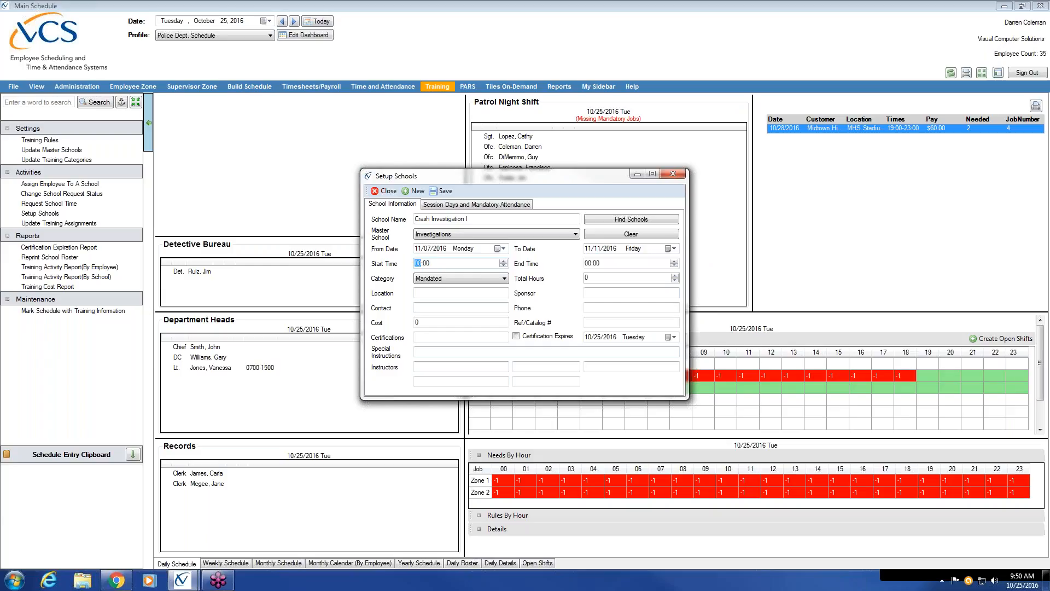
{"action": "left_click", "coordinate": [589, 263]}
{"action": "type", "text": "16"}
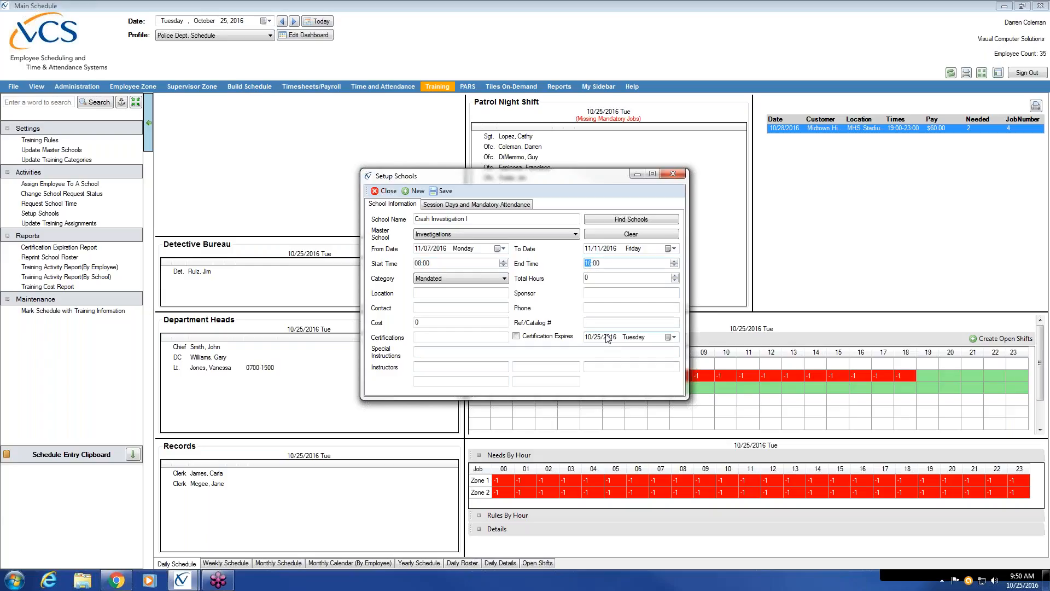
{"action": "left_click", "coordinate": [621, 265]}
Choose Mandated as the school's category and set its total hours to 40
{"action": "left_click", "coordinate": [503, 280]}
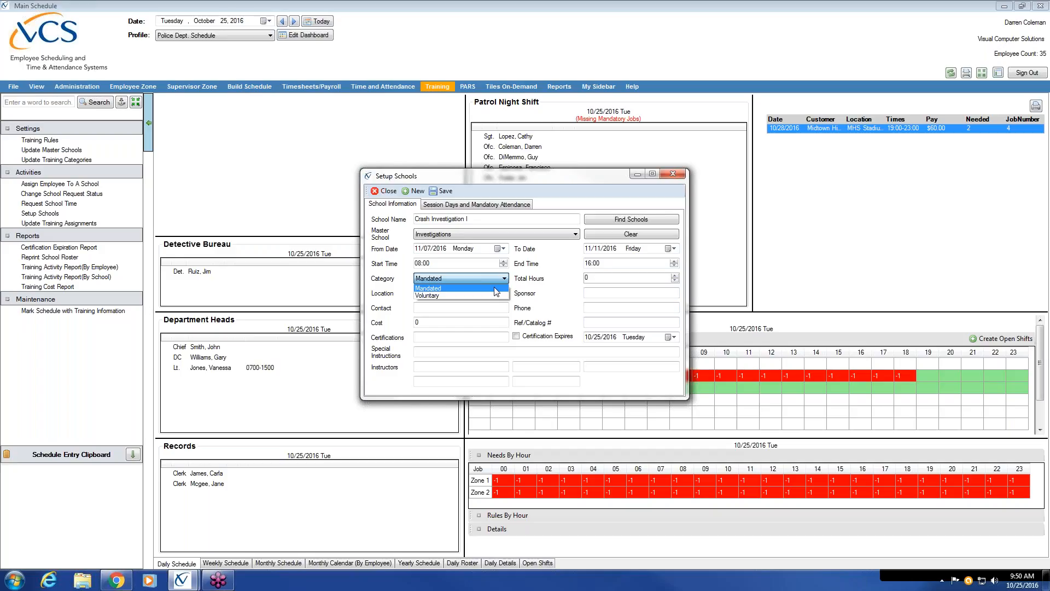
{"action": "left_click", "coordinate": [497, 289]}
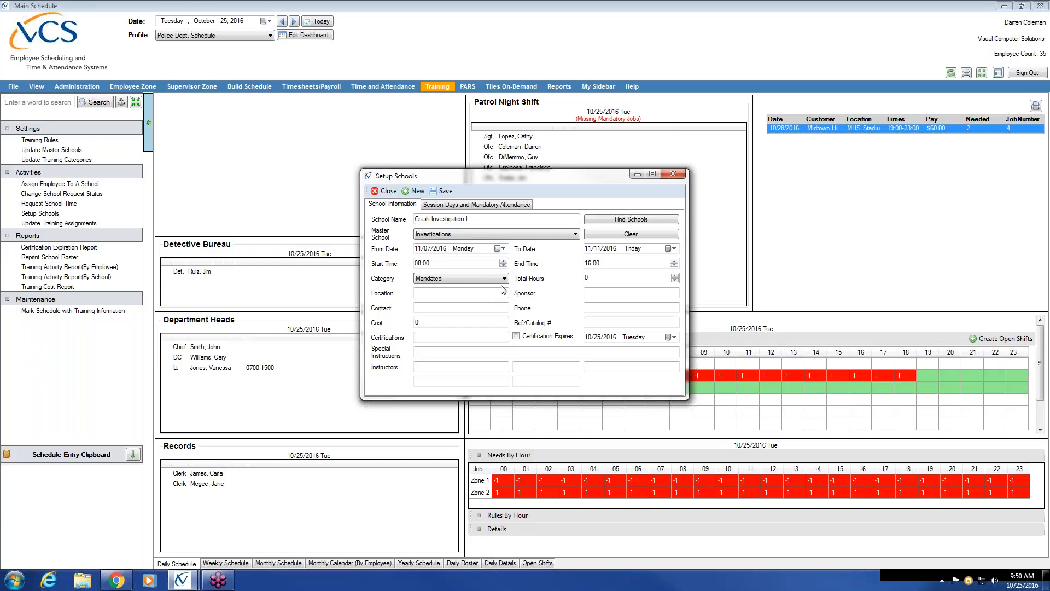
{"action": "left_click", "coordinate": [586, 278]}
{"action": "key", "text": "BackSpace"}
{"action": "type", "text": "40"}
Enter Police Academy as the school's location and 300.00 as its cost
{"action": "left_click", "coordinate": [438, 293]}
{"action": "type", "text": "Police Academy"}
{"action": "key", "text": "Tab"}
{"action": "key", "text": "Tab"}
{"action": "key", "text": "BackSpace"}
{"action": "type", "text": "300.00"}
Copy the school name Crash Investigation I into the school's certifications
{"action": "left_click", "coordinate": [448, 338]}
{"action": "left_click_drag", "start_coordinate": [490, 219], "coordinate": [414, 220]}
{"action": "right_click", "coordinate": [438, 227]}
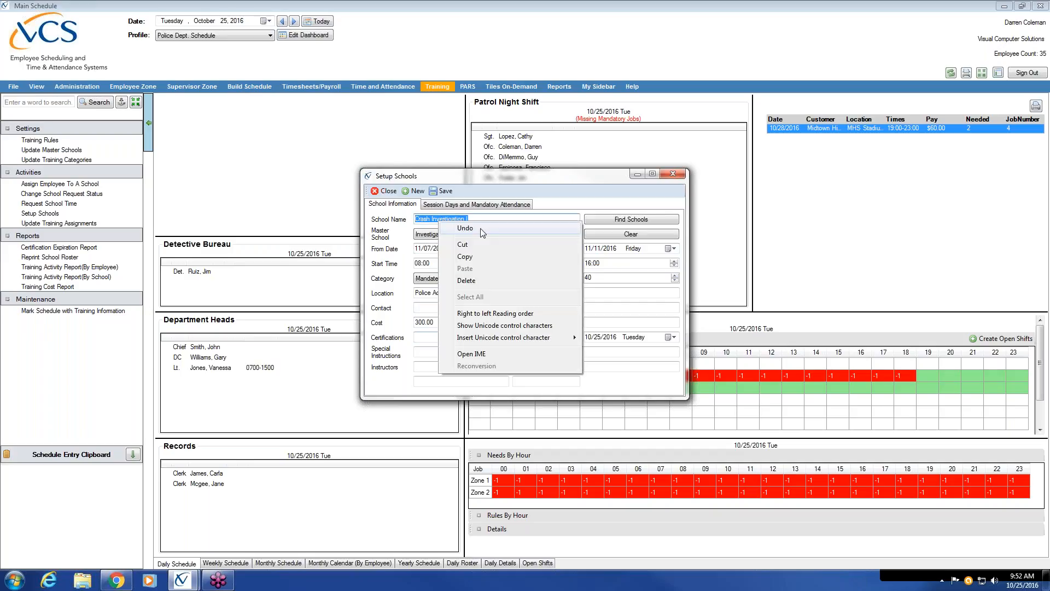
{"action": "left_click", "coordinate": [465, 258]}
{"action": "right_click", "coordinate": [420, 338]}
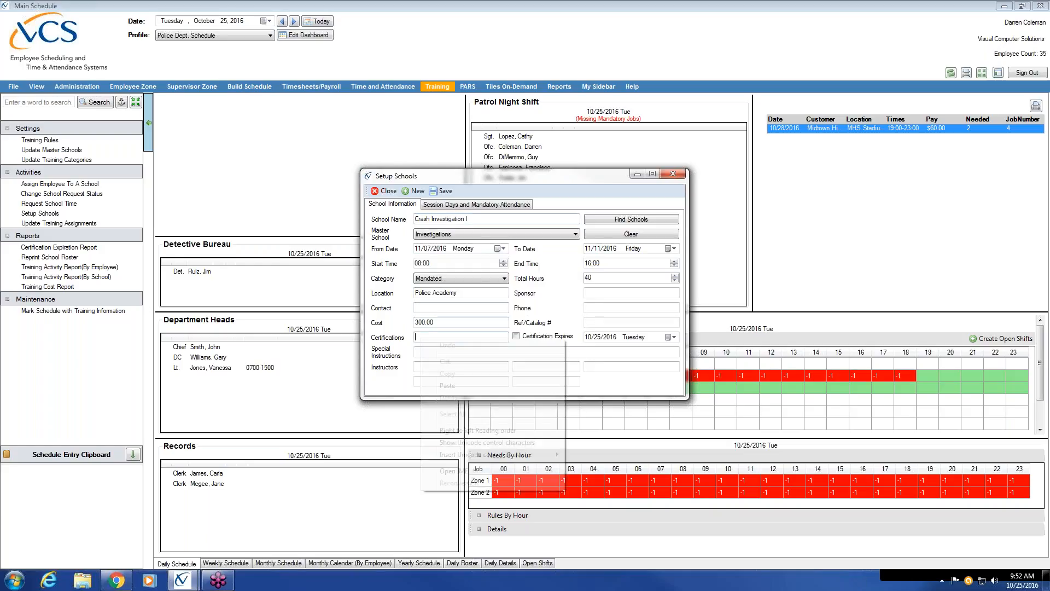
{"action": "left_click", "coordinate": [448, 385]}
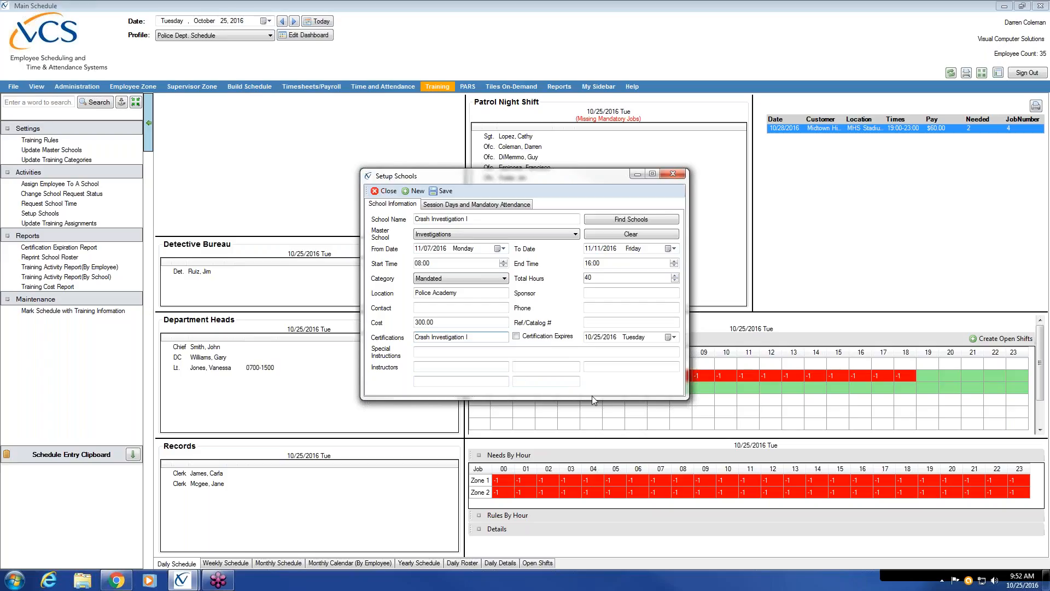
Enable certification expiration for the school and set the expiration date to 11/11/2017
{"action": "left_click", "coordinate": [517, 338]}
{"action": "left_click", "coordinate": [590, 338]}
{"action": "key", "text": "Up"}
{"action": "left_click", "coordinate": [598, 339]}
{"action": "type", "text": "11"}
{"action": "key", "text": "Up"}
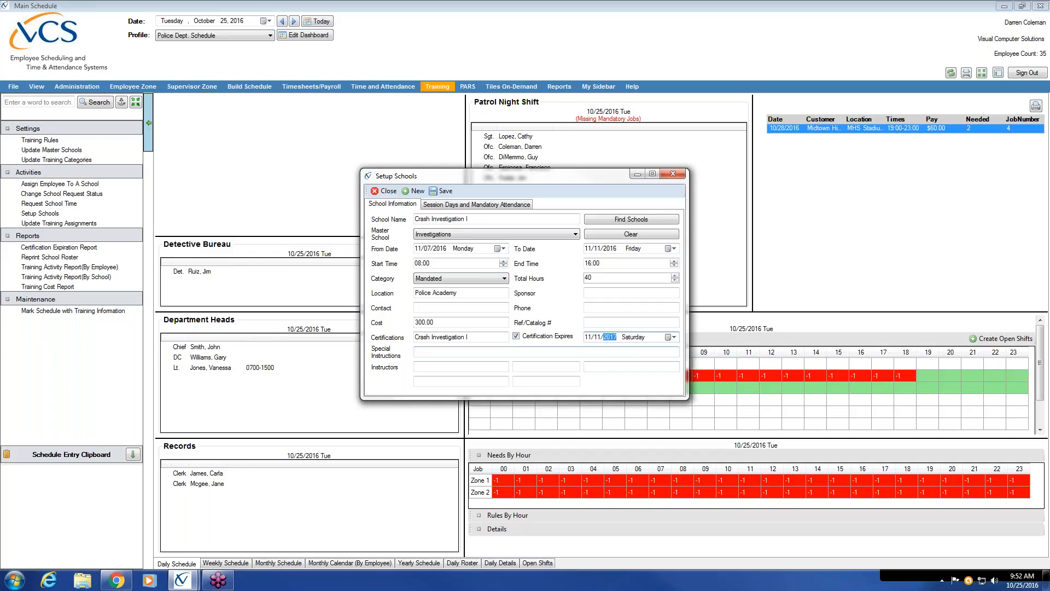
{"action": "left_click", "coordinate": [648, 352]}
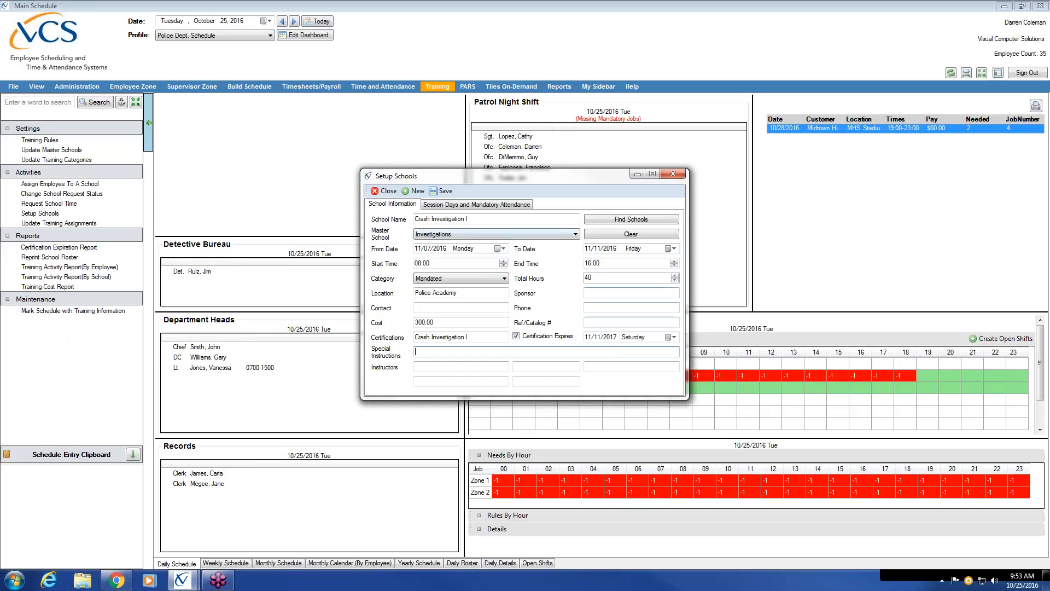
Select all five session days from Monday 11/07/2016 through Friday 11/11/2016 as training days
{"action": "left_click", "coordinate": [499, 205]}
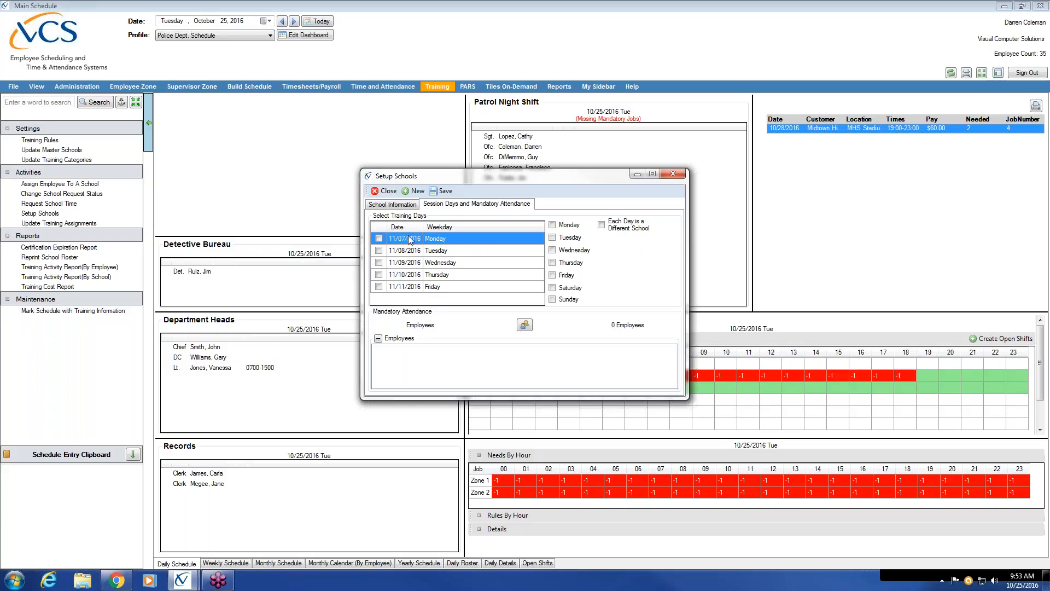
{"action": "left_click", "coordinate": [378, 239]}
{"action": "left_click", "coordinate": [378, 251]}
{"action": "left_click", "coordinate": [379, 263]}
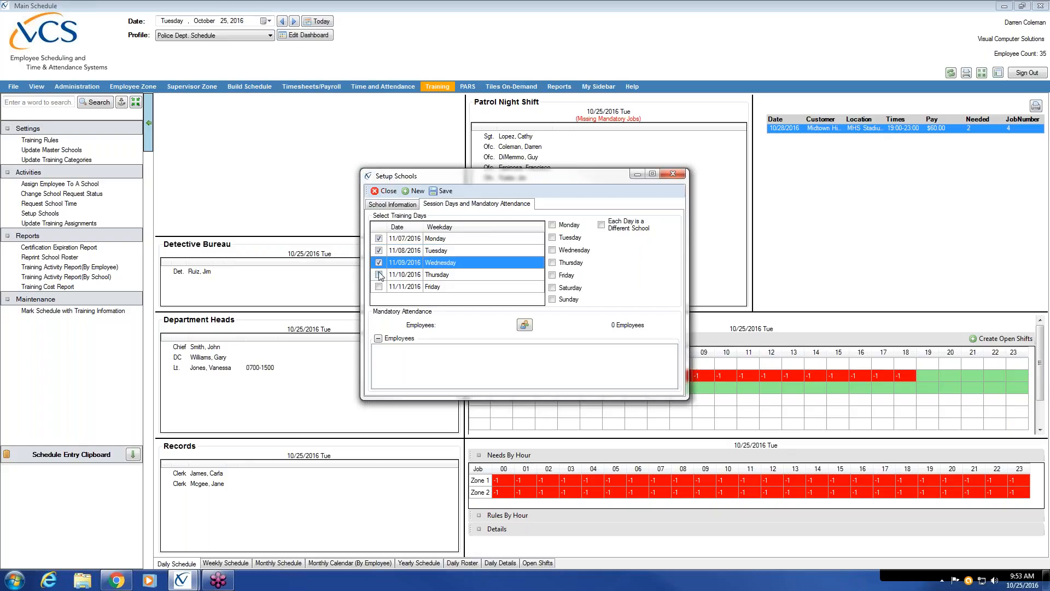
{"action": "left_click", "coordinate": [379, 275]}
{"action": "left_click", "coordinate": [379, 287]}
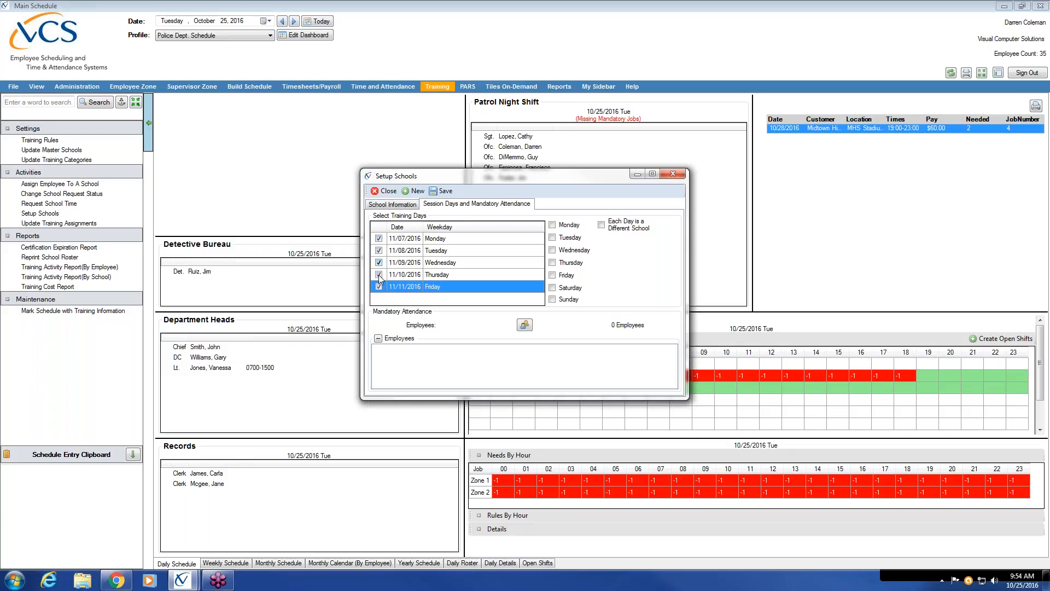
Save the Crash Investigation I school and close the school setup
{"action": "left_click", "coordinate": [602, 226]}
{"action": "left_click", "coordinate": [445, 191]}
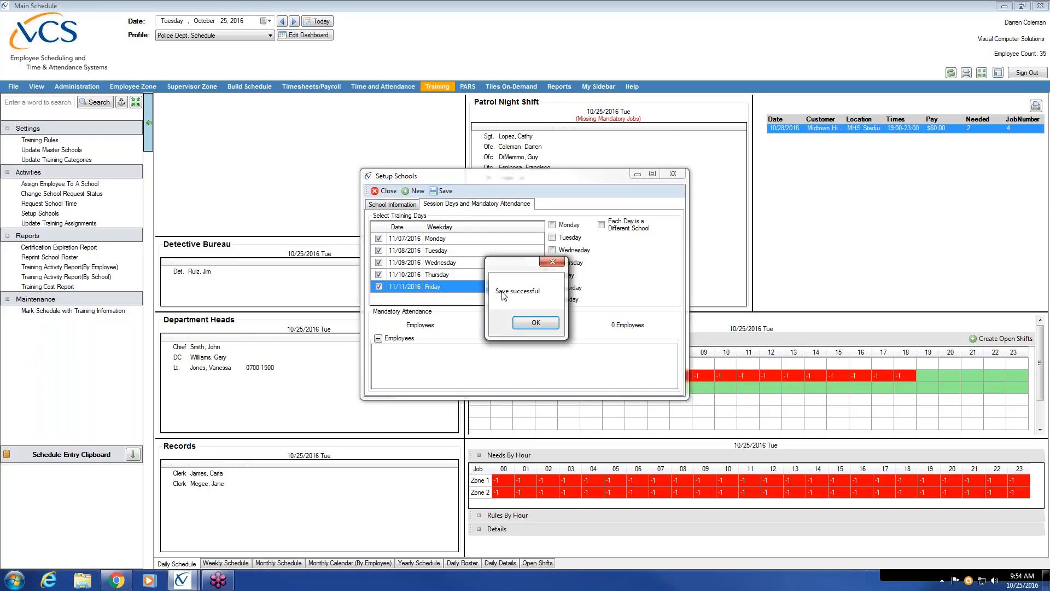
{"action": "left_click", "coordinate": [536, 323]}
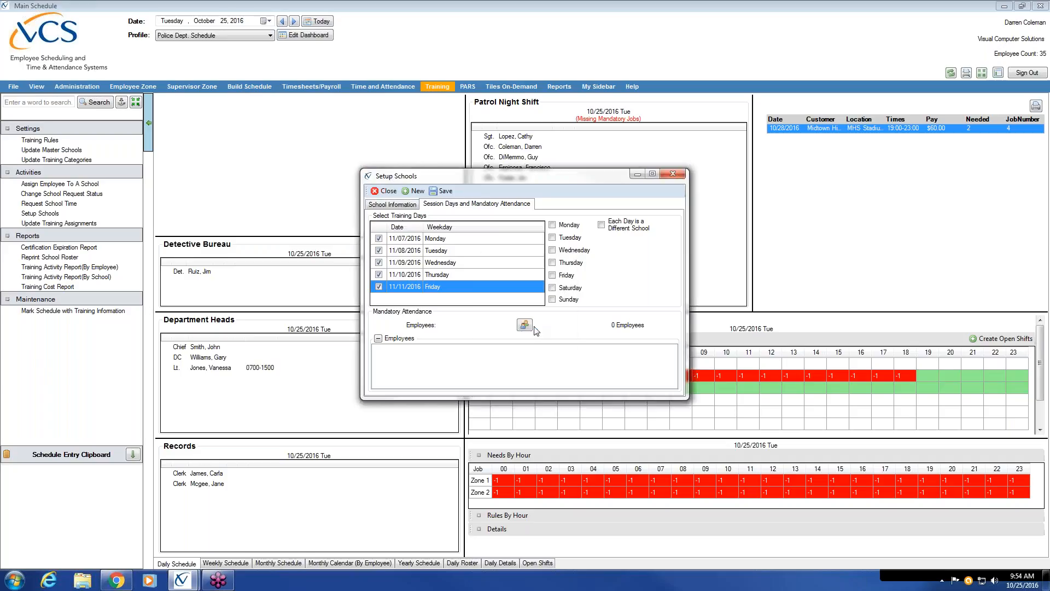
{"action": "left_click", "coordinate": [388, 191]}
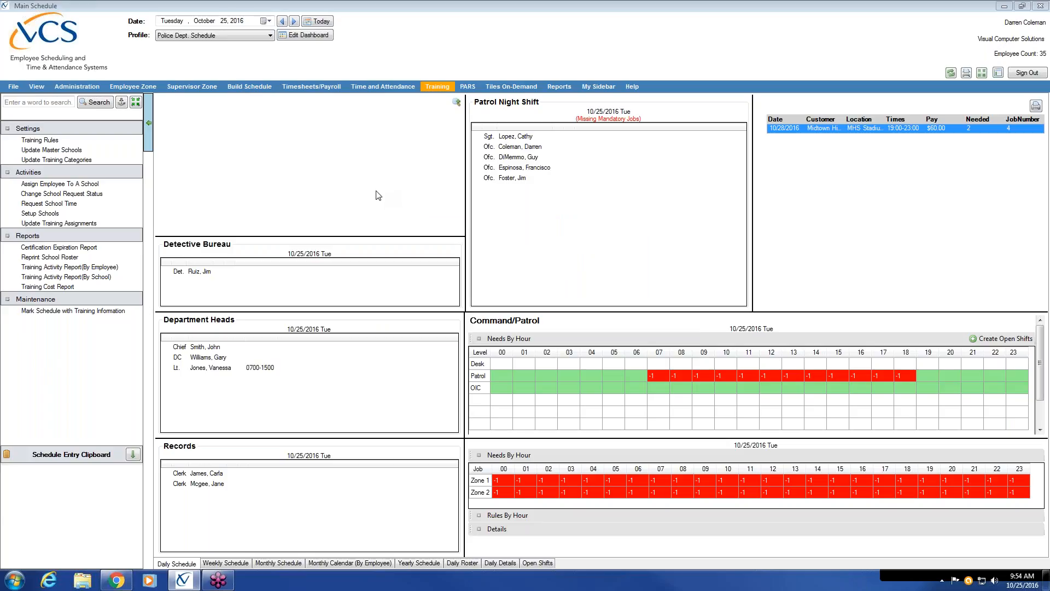
Open the assignment of employees to a school and load the existing Crash Investigation I school
{"action": "left_click", "coordinate": [103, 183]}
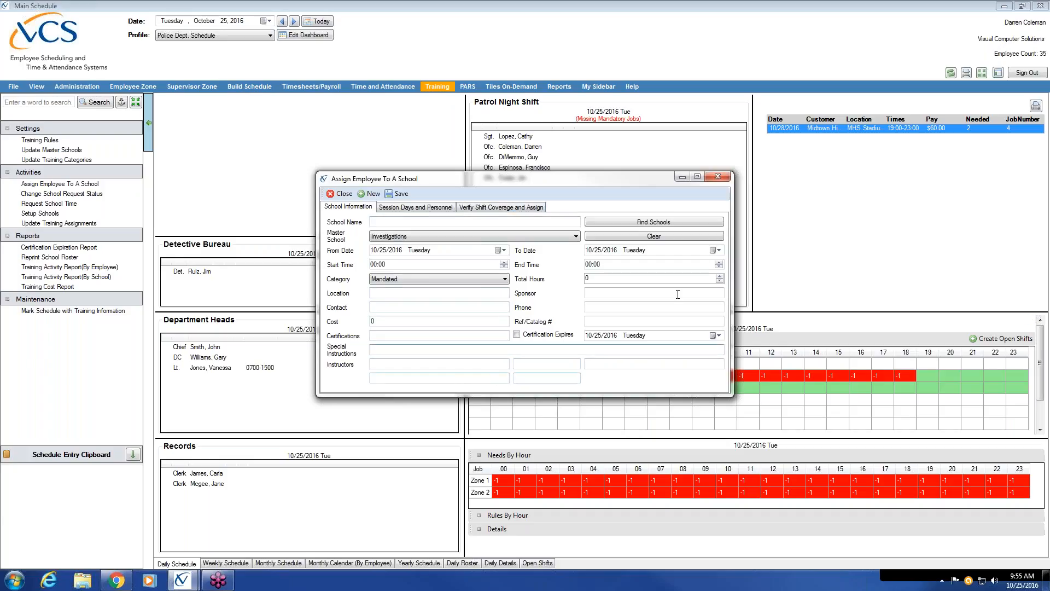
{"action": "left_click", "coordinate": [681, 221]}
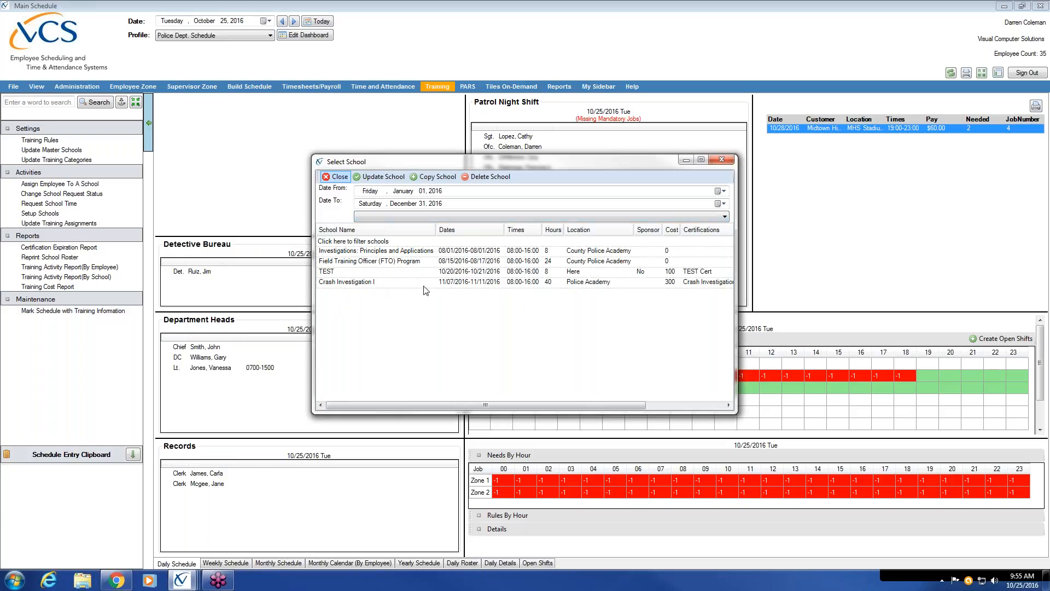
{"action": "left_click", "coordinate": [352, 287]}
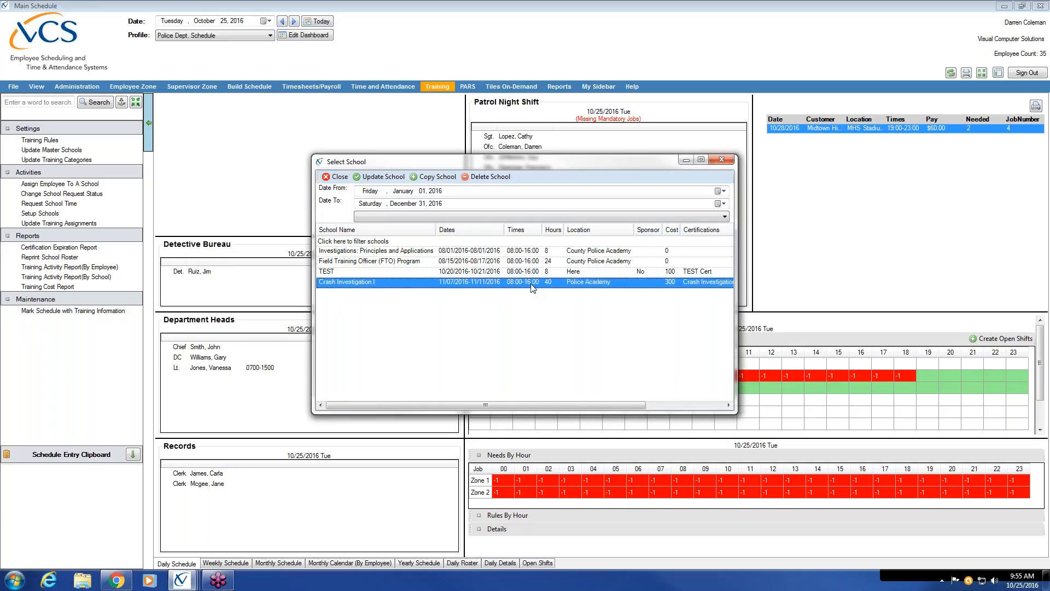
{"action": "left_click", "coordinate": [383, 176]}
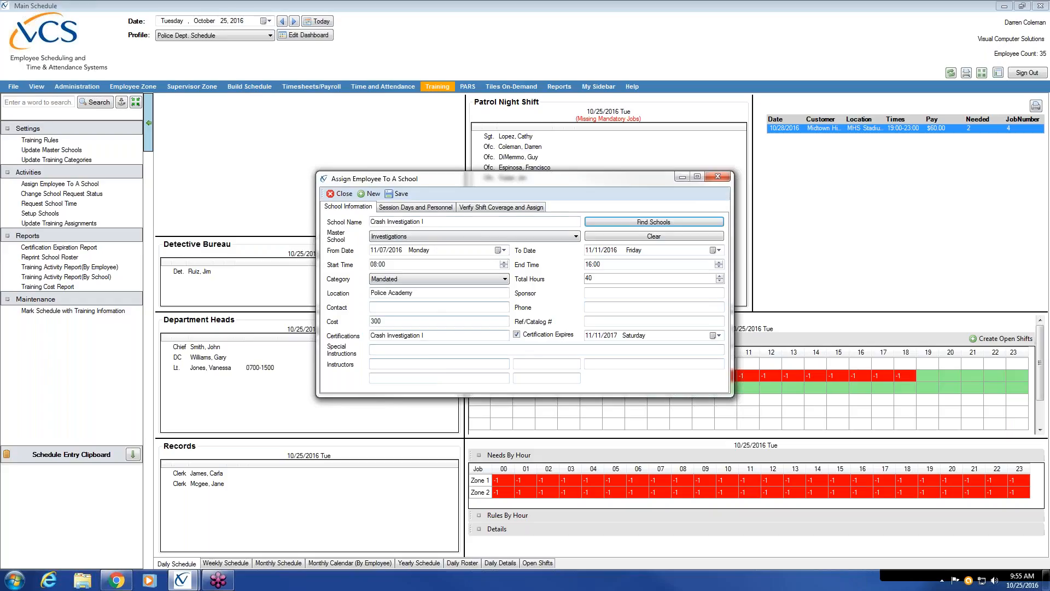
Add the two Squad B officers listed second and third in the employee lookup to the school
{"action": "left_click", "coordinate": [426, 213]}
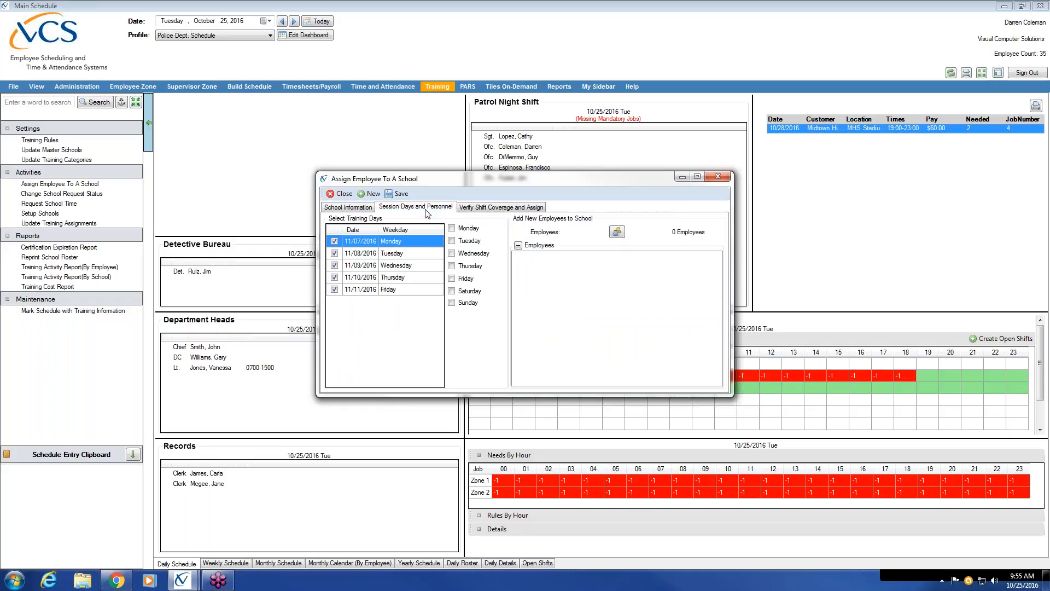
{"action": "left_click", "coordinate": [618, 232]}
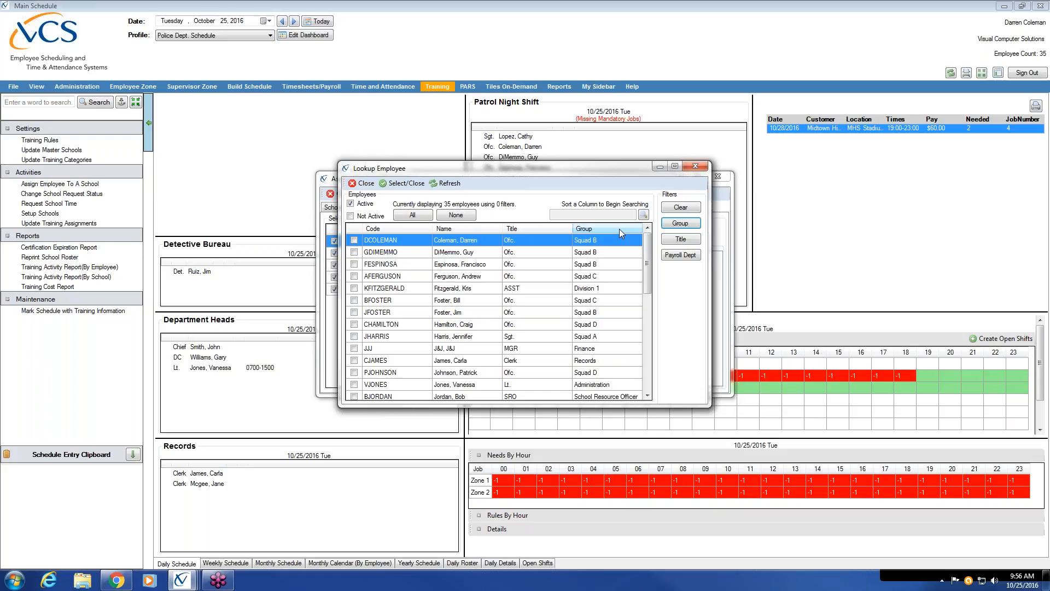
{"action": "left_click", "coordinate": [354, 252]}
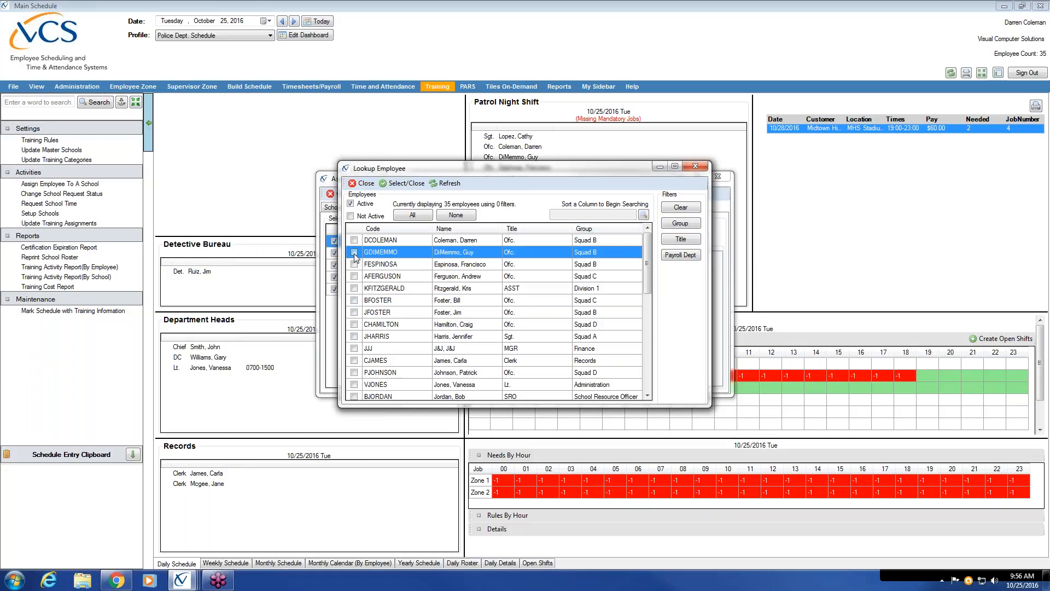
{"action": "left_click", "coordinate": [354, 265]}
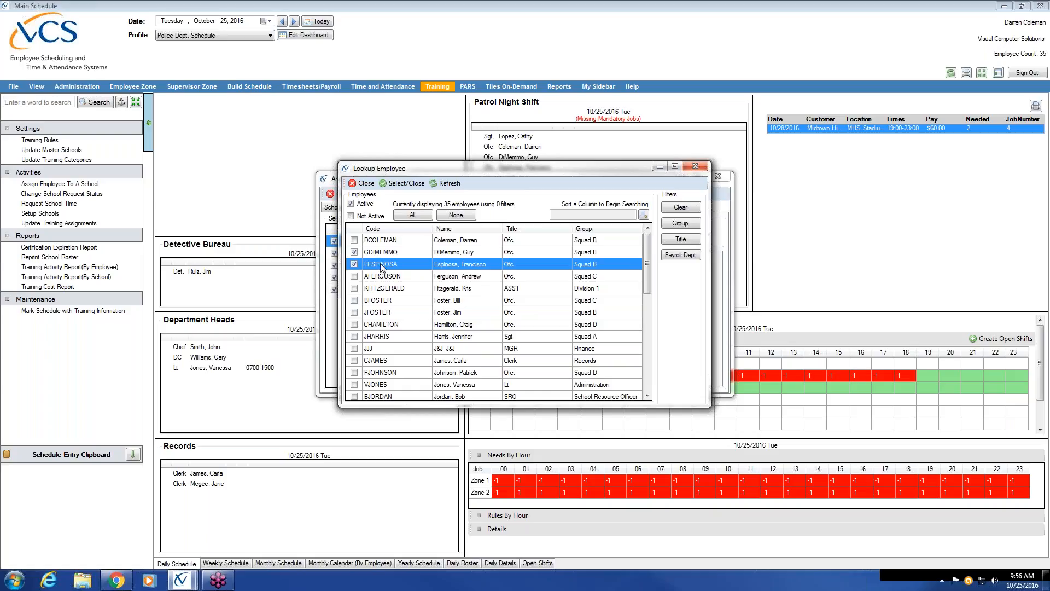
{"action": "left_click", "coordinate": [419, 183]}
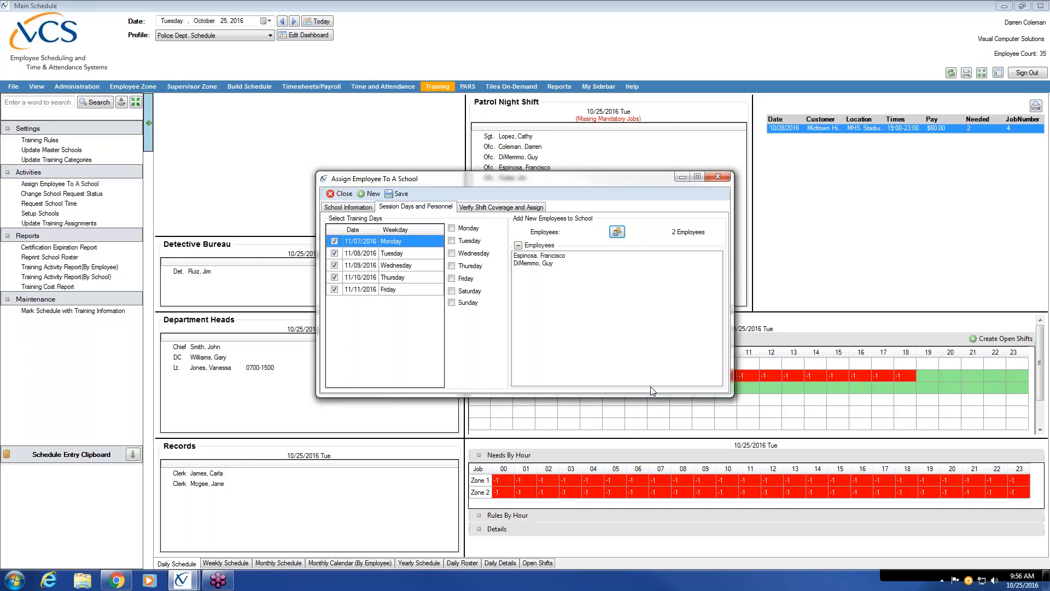
Review the shift coverage and schedule actions for the first officer's training dates
{"action": "left_click", "coordinate": [503, 211]}
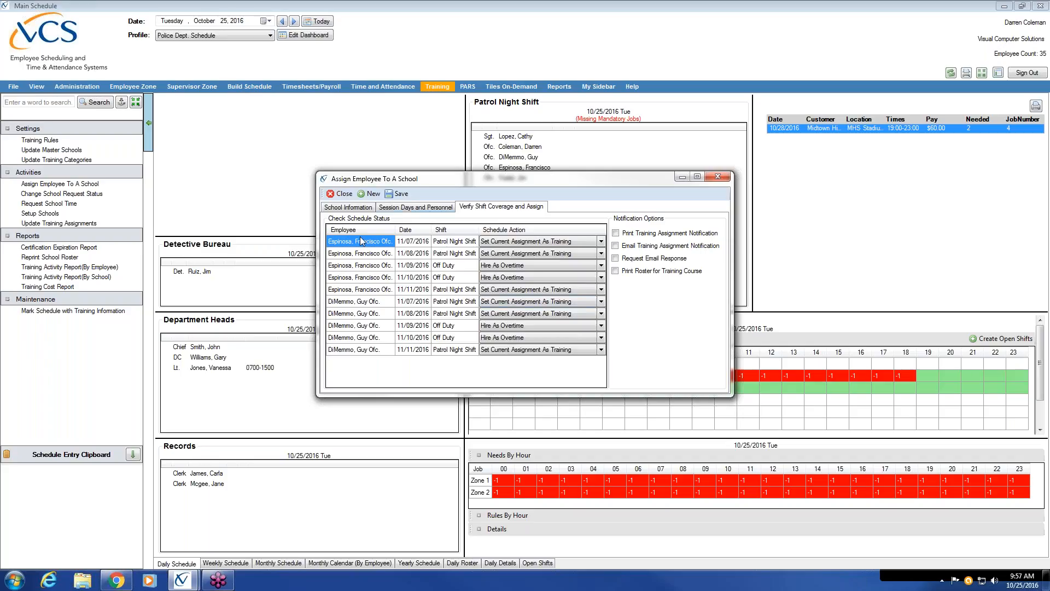
{"action": "left_click", "coordinate": [413, 243]}
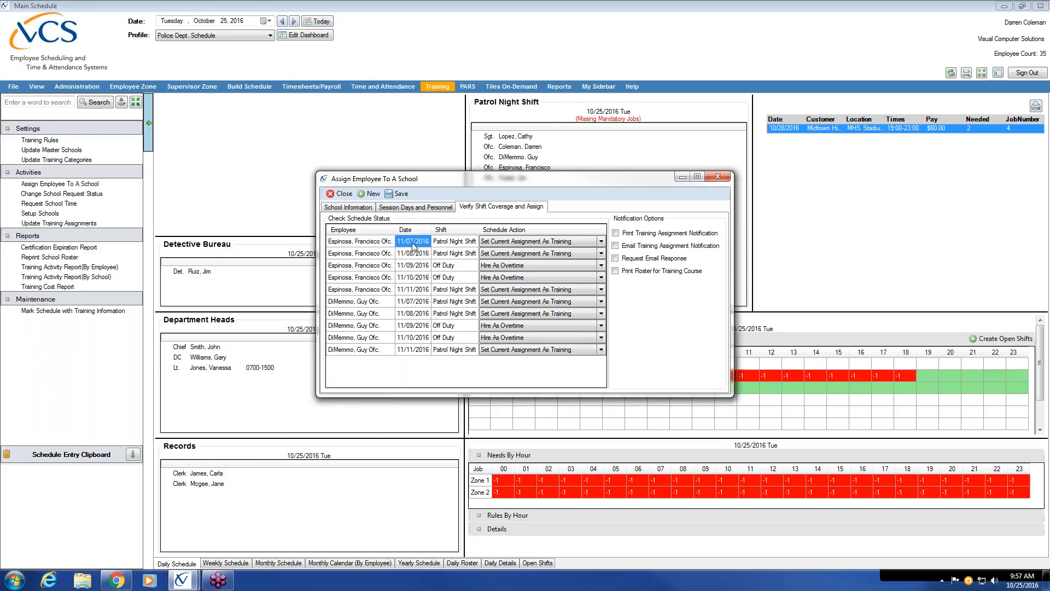
{"action": "left_click", "coordinate": [465, 244]}
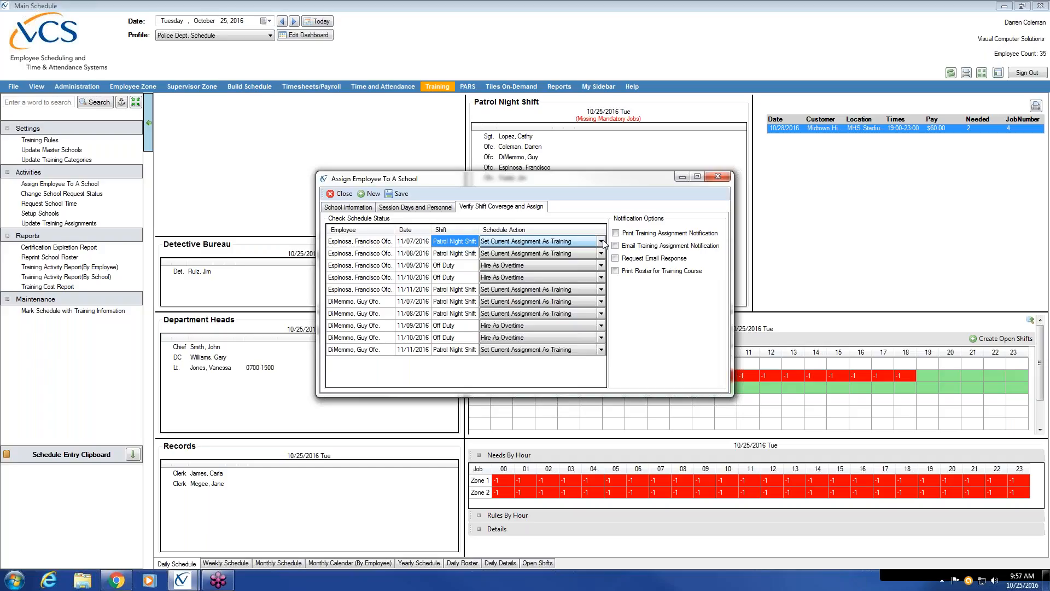
{"action": "left_click", "coordinate": [414, 253]}
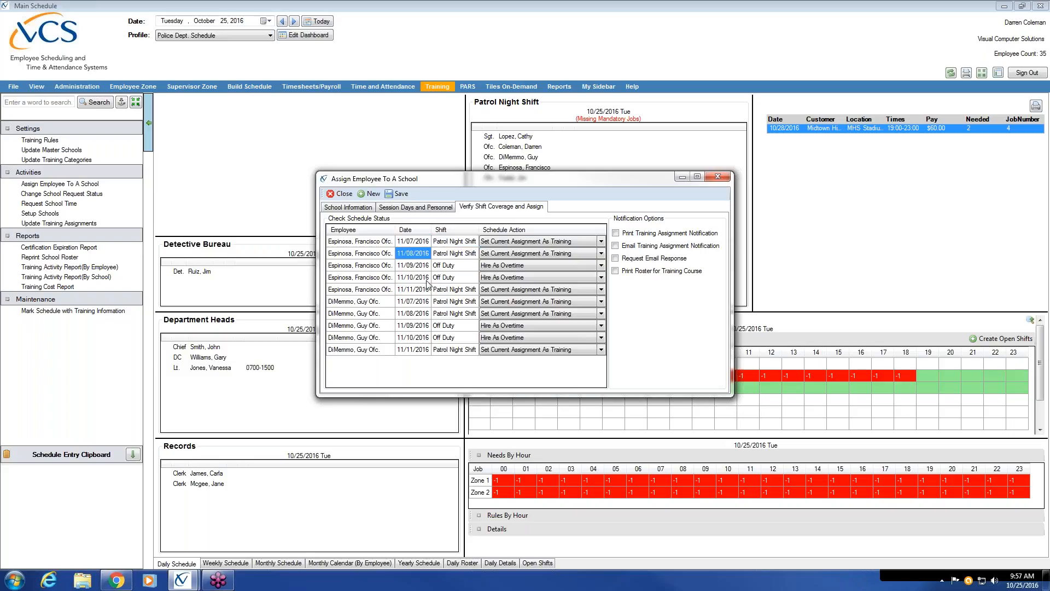
{"action": "left_click", "coordinate": [455, 255]}
{"action": "left_click", "coordinate": [420, 278]}
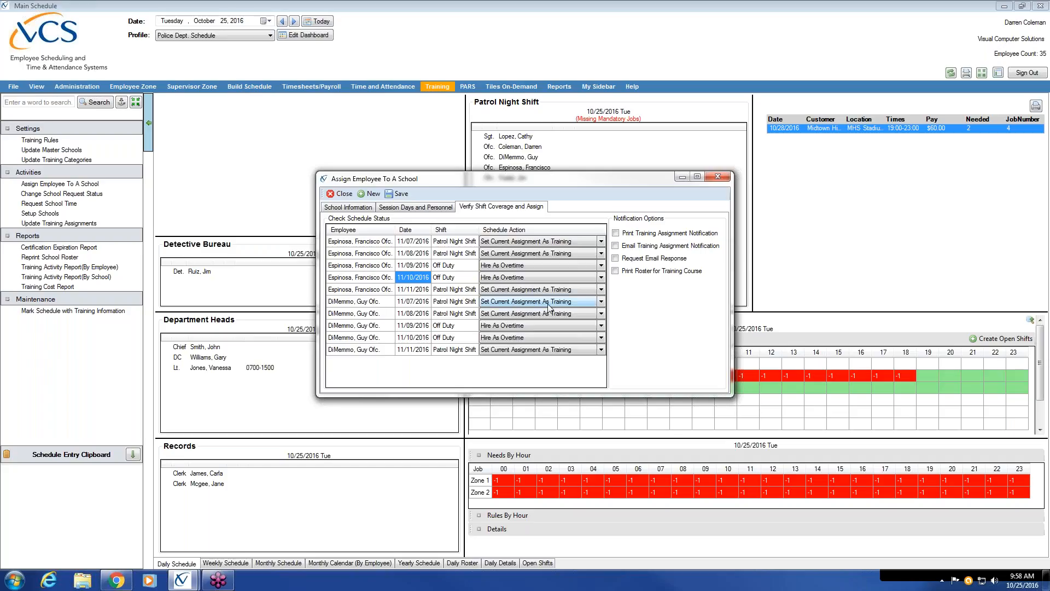
Set the second officer's schedule actions for 11/07/2016 and 11/08/2016 to Move To Shift
{"action": "left_click", "coordinate": [601, 303]}
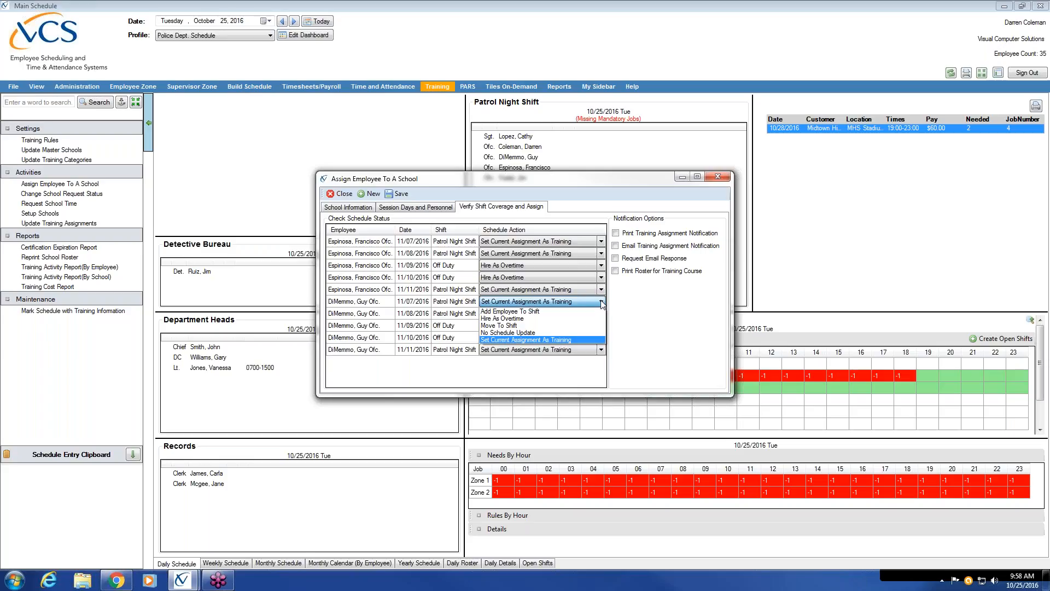
{"action": "left_click", "coordinate": [527, 326]}
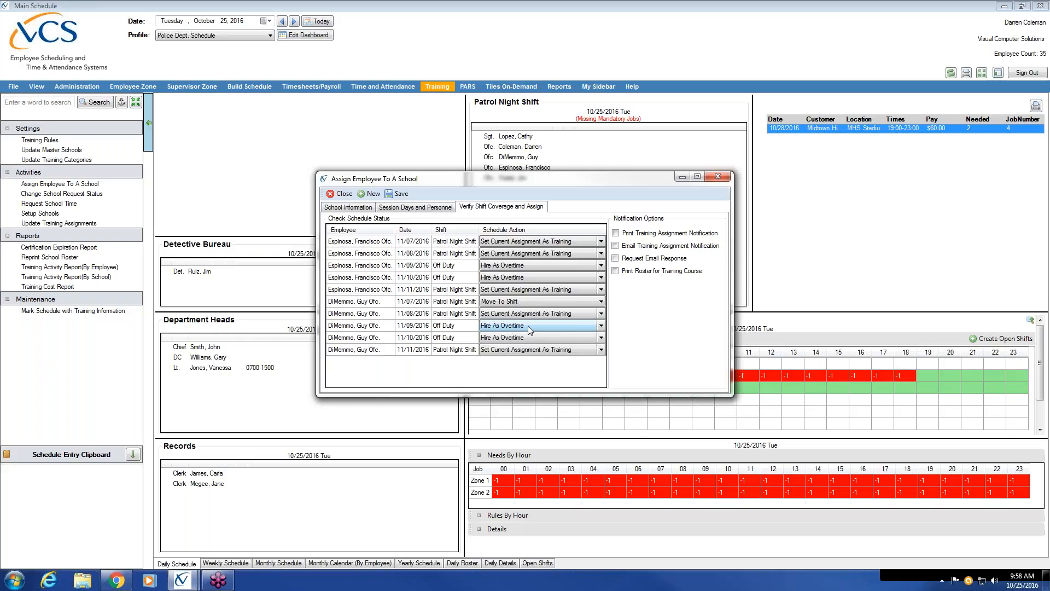
{"action": "left_click", "coordinate": [601, 313]}
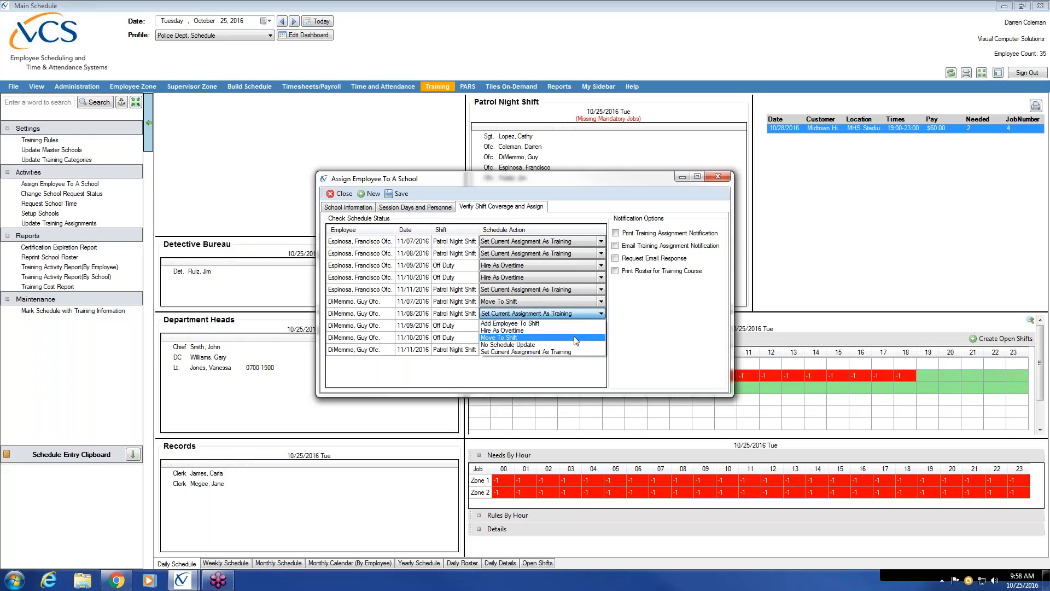
{"action": "left_click", "coordinate": [591, 337]}
Set the second officer's schedule action for 11/11/2016 to Move To Shift
{"action": "left_click", "coordinate": [602, 351]}
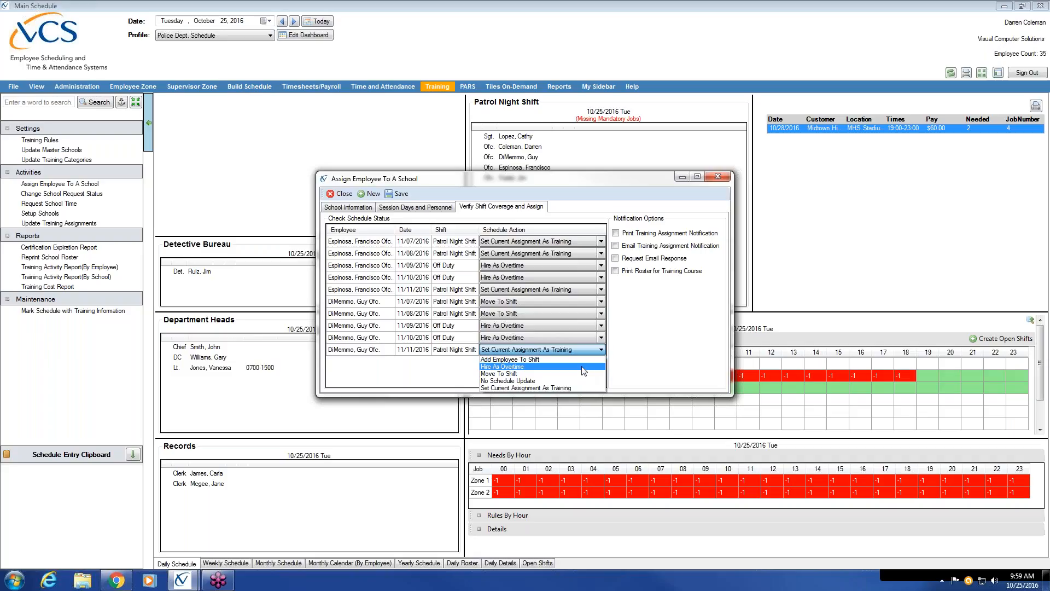
{"action": "left_click", "coordinate": [581, 374]}
{"action": "left_click", "coordinate": [582, 381]}
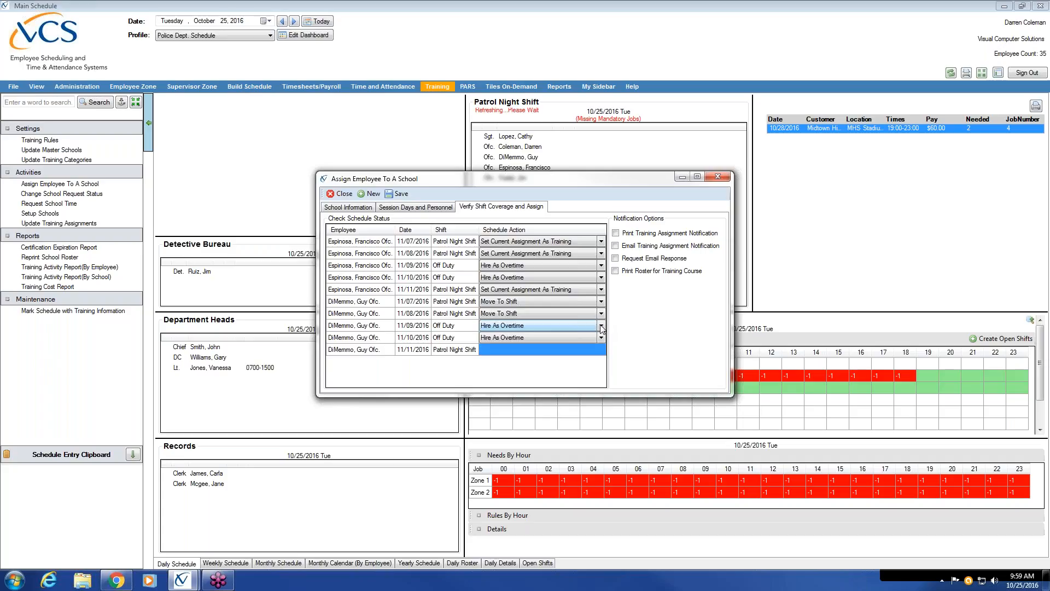
Set the second officer's schedule actions for the off-duty dates 11/09/2016 and 11/10/2016 to Add Employee To Shift
{"action": "left_click", "coordinate": [601, 327]}
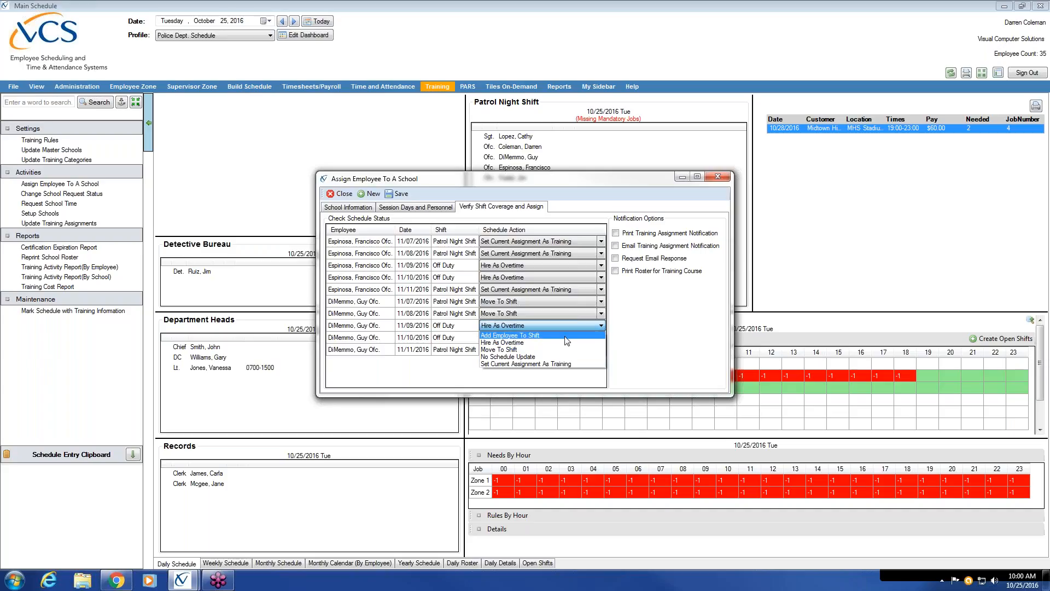
{"action": "left_click", "coordinate": [566, 335]}
{"action": "left_click", "coordinate": [600, 338]}
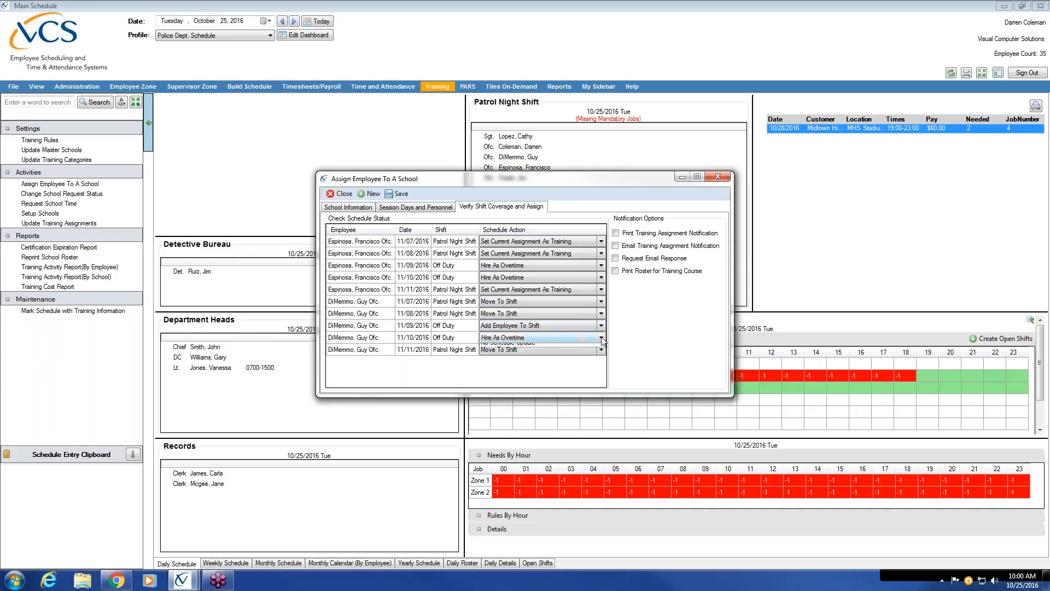
{"action": "left_click", "coordinate": [600, 338]}
{"action": "left_click", "coordinate": [585, 348]}
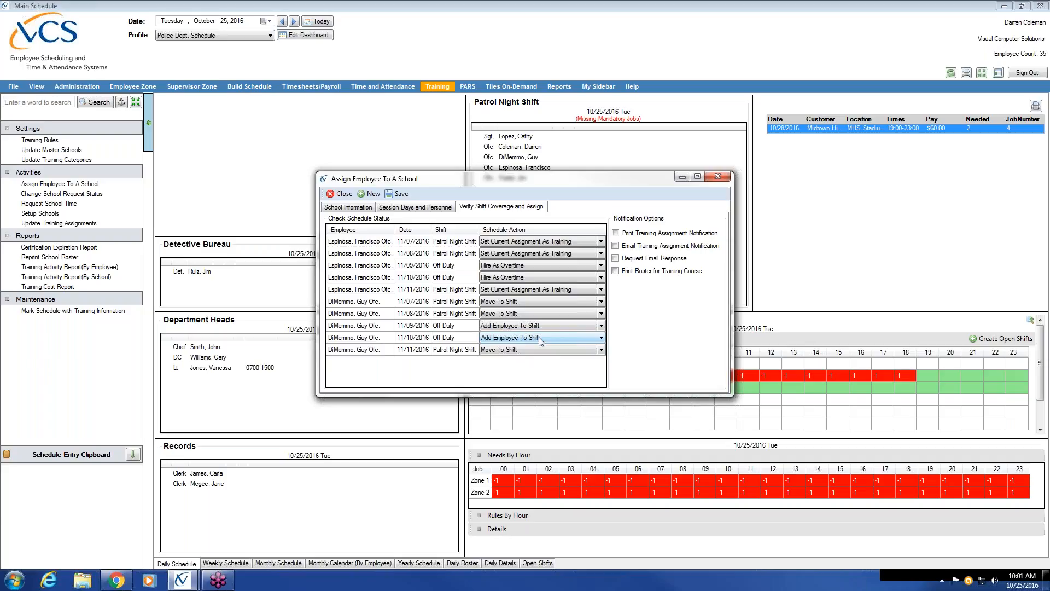
Enable the emailed training assignment notification, the email response request and the training course roster printout, and save the assignment
{"action": "left_click", "coordinate": [616, 246]}
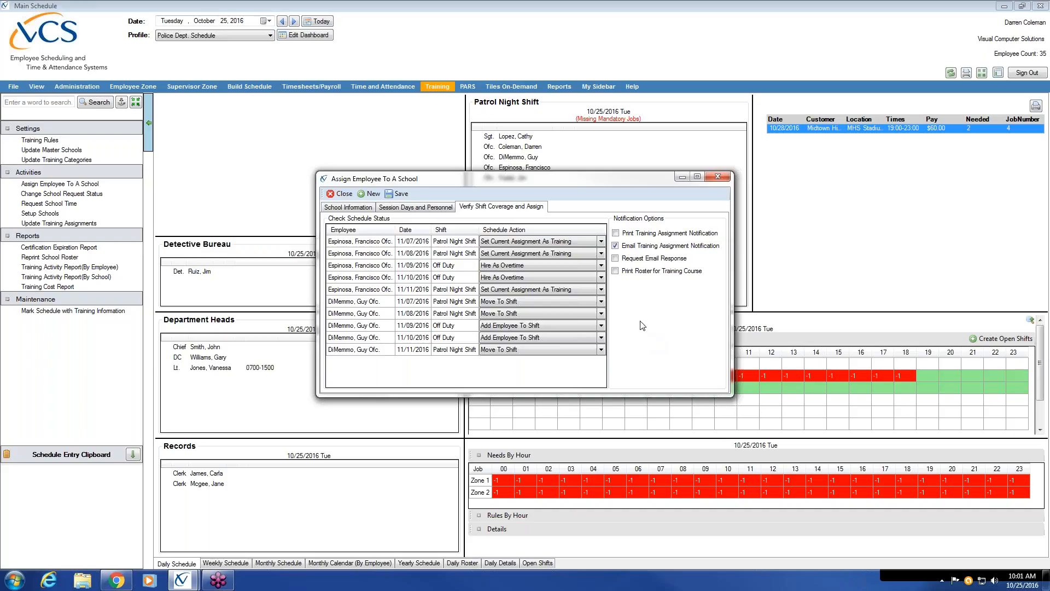
{"action": "left_click", "coordinate": [616, 258]}
{"action": "left_click", "coordinate": [616, 271]}
{"action": "left_click", "coordinate": [615, 271]}
{"action": "left_click", "coordinate": [615, 233]}
{"action": "left_click", "coordinate": [616, 233]}
{"action": "left_click", "coordinate": [616, 234]}
{"action": "left_click", "coordinate": [616, 271]}
{"action": "left_click", "coordinate": [400, 194]}
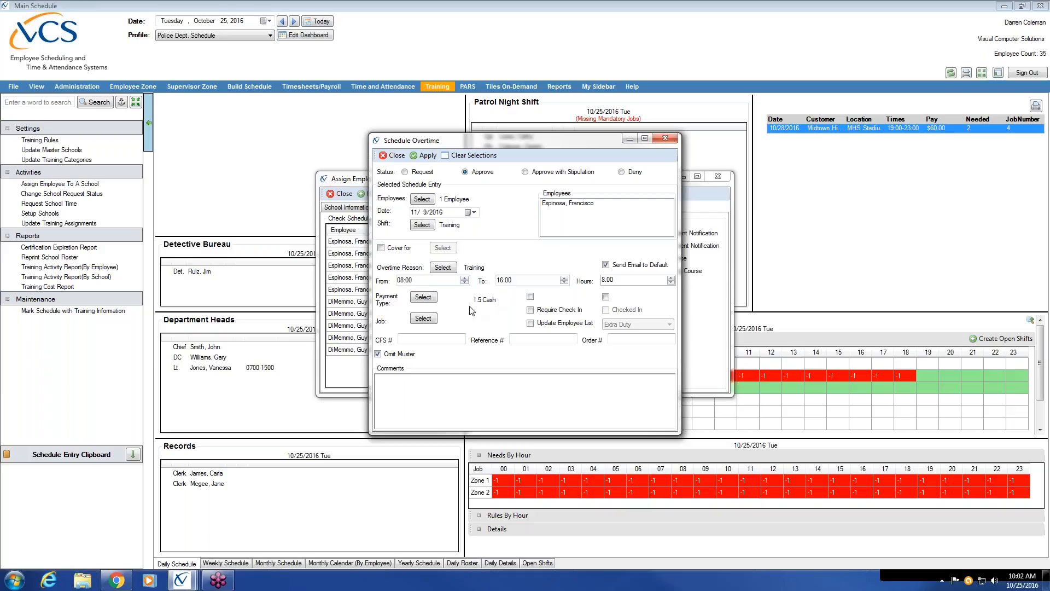
Check the available payment types and apply the first officer's approved training overtime for 11/9/2016
{"action": "left_click", "coordinate": [424, 298]}
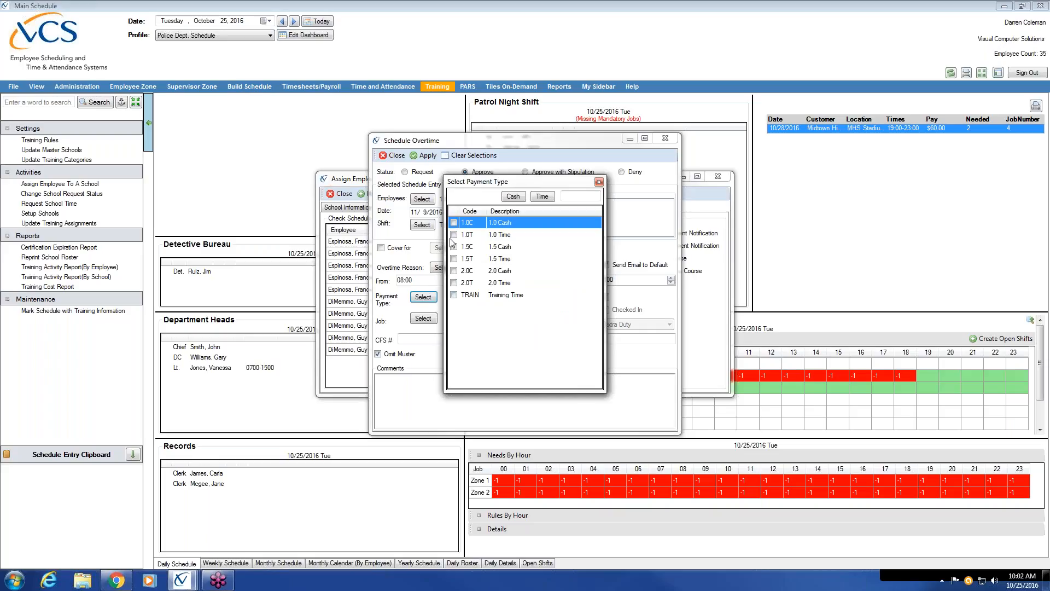
{"action": "left_click", "coordinate": [600, 183]}
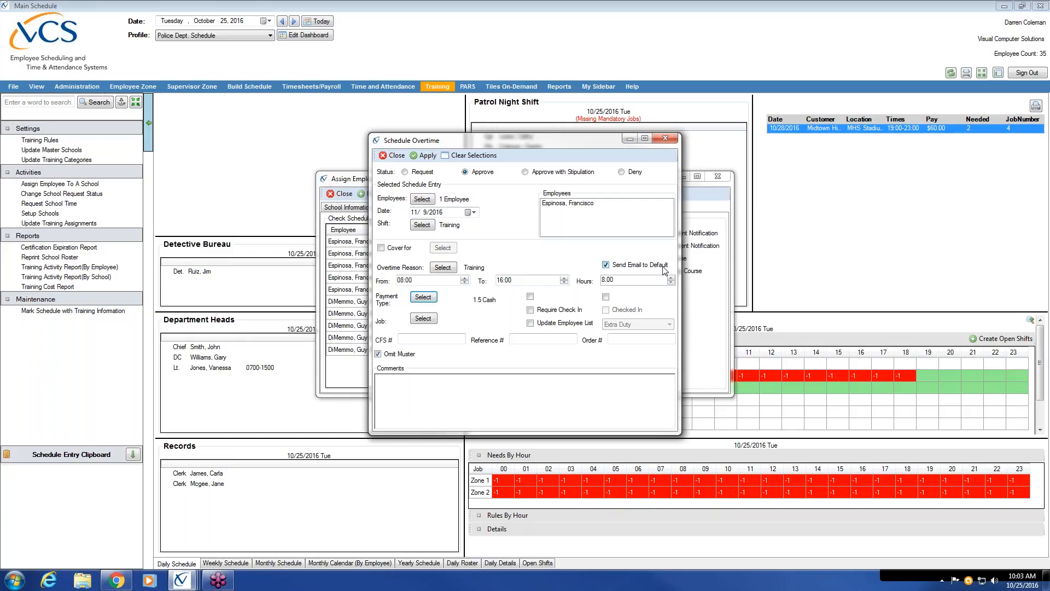
{"action": "left_click", "coordinate": [428, 156]}
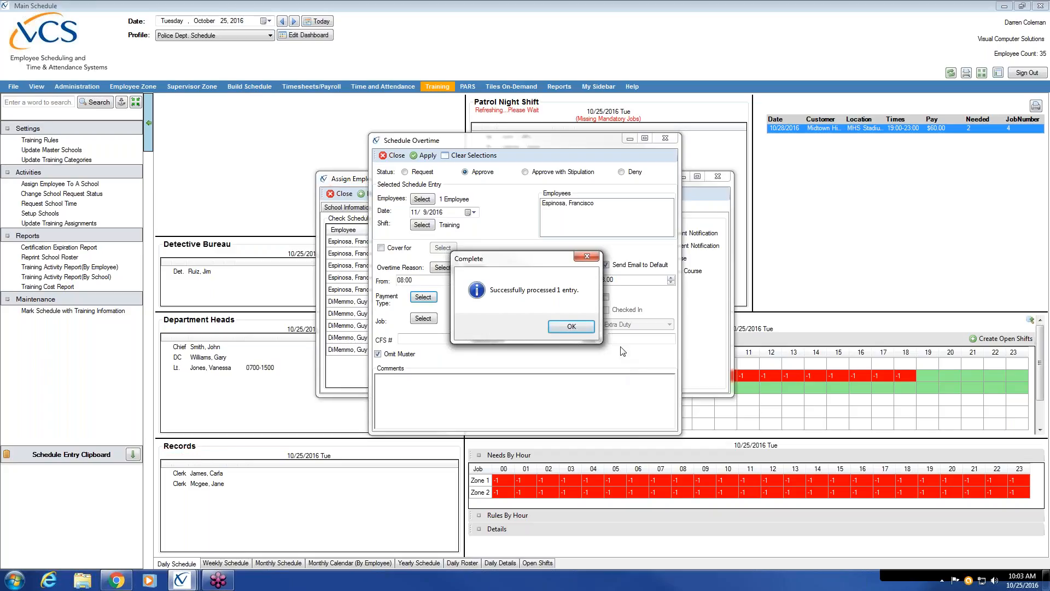
{"action": "left_click", "coordinate": [572, 327]}
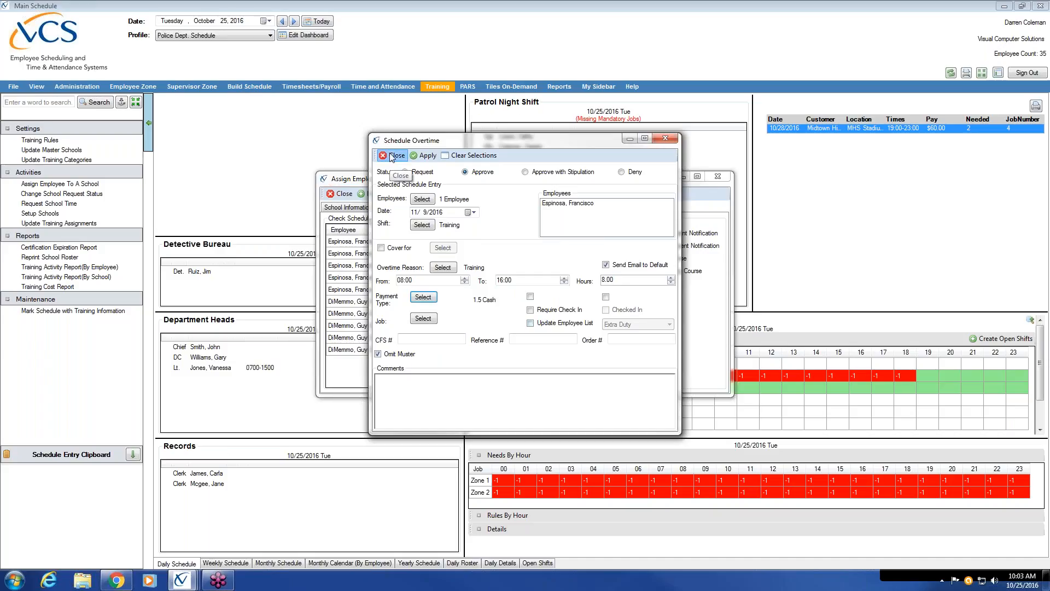
Apply the first officer's approved training overtime for 11/10/2016
{"action": "type", "text": "10"}
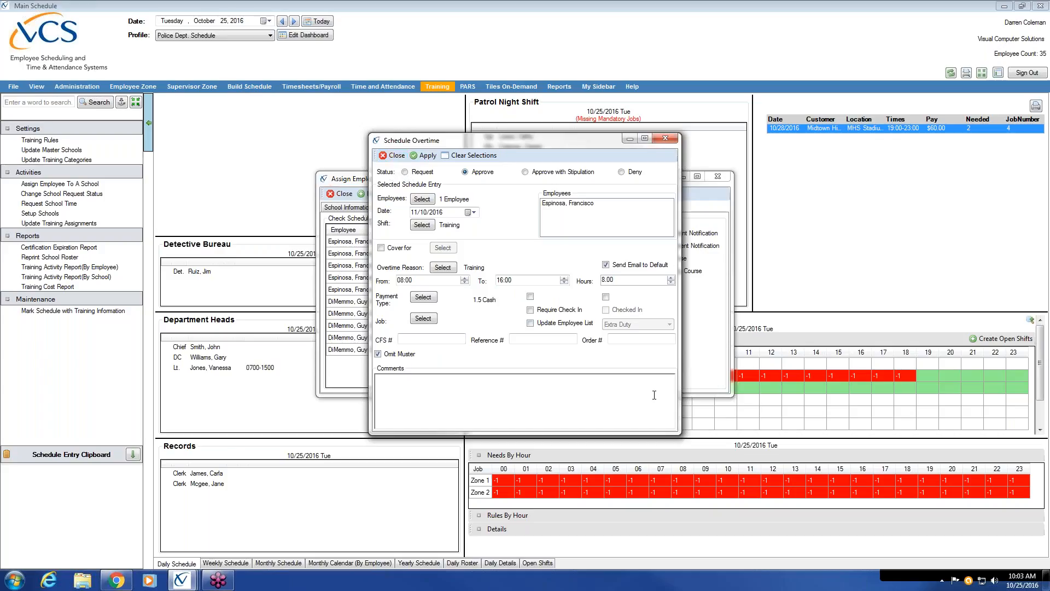
{"action": "left_click", "coordinate": [424, 156]}
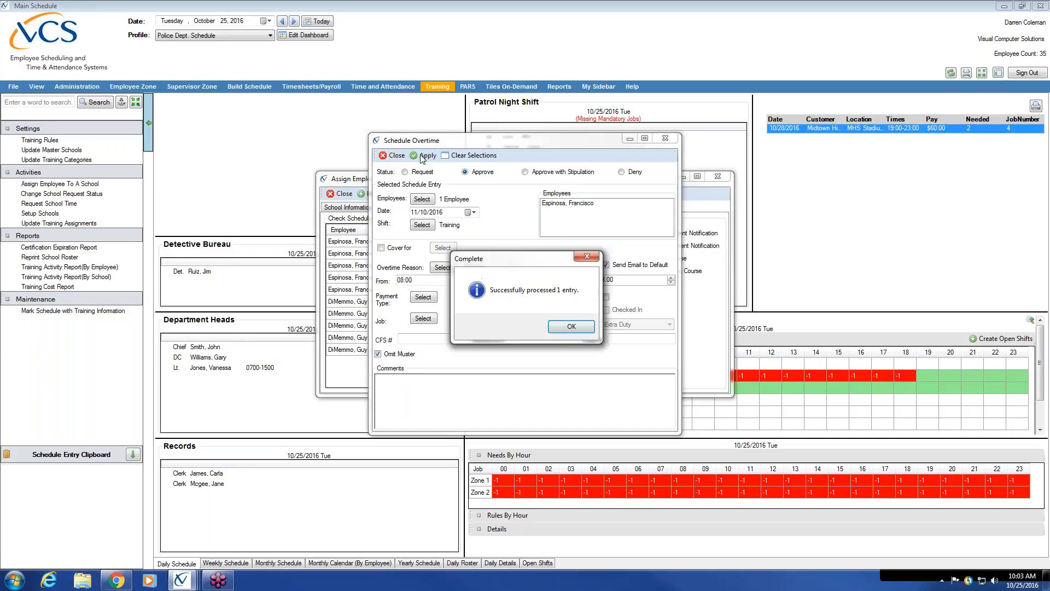
{"action": "left_click", "coordinate": [572, 327]}
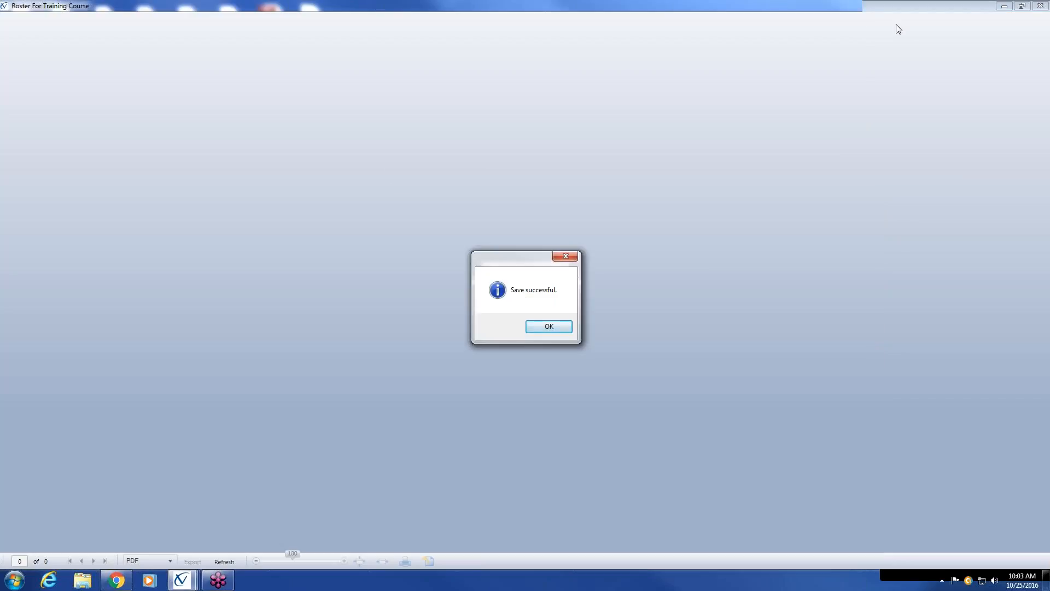
Review the Crash Investigation I training course roster, and close the report and the employee assignment window
{"action": "left_click", "coordinate": [552, 327]}
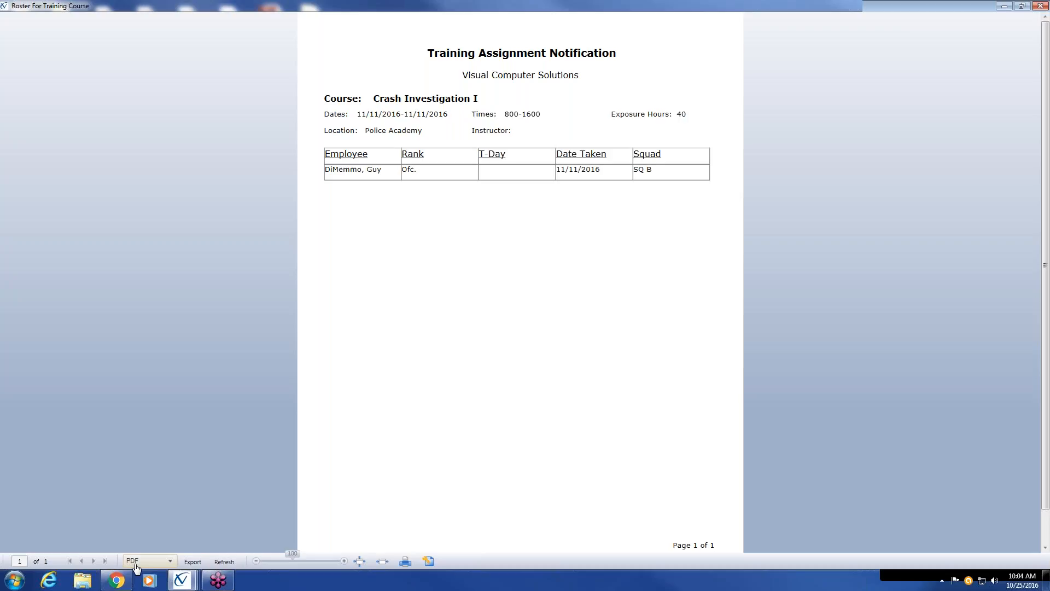
{"action": "left_click", "coordinate": [79, 562]}
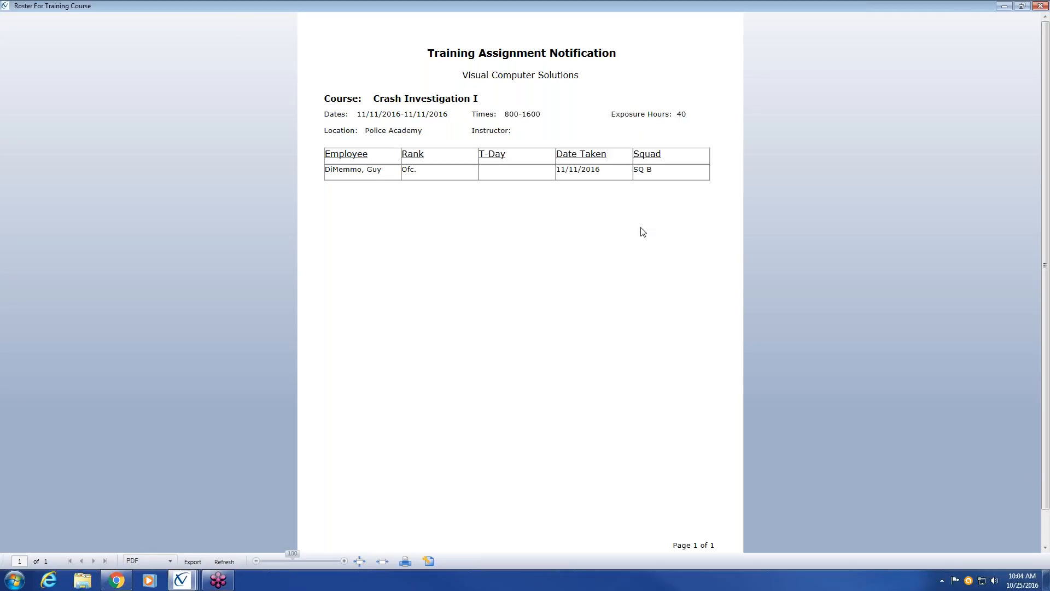
{"action": "left_click", "coordinate": [1038, 7]}
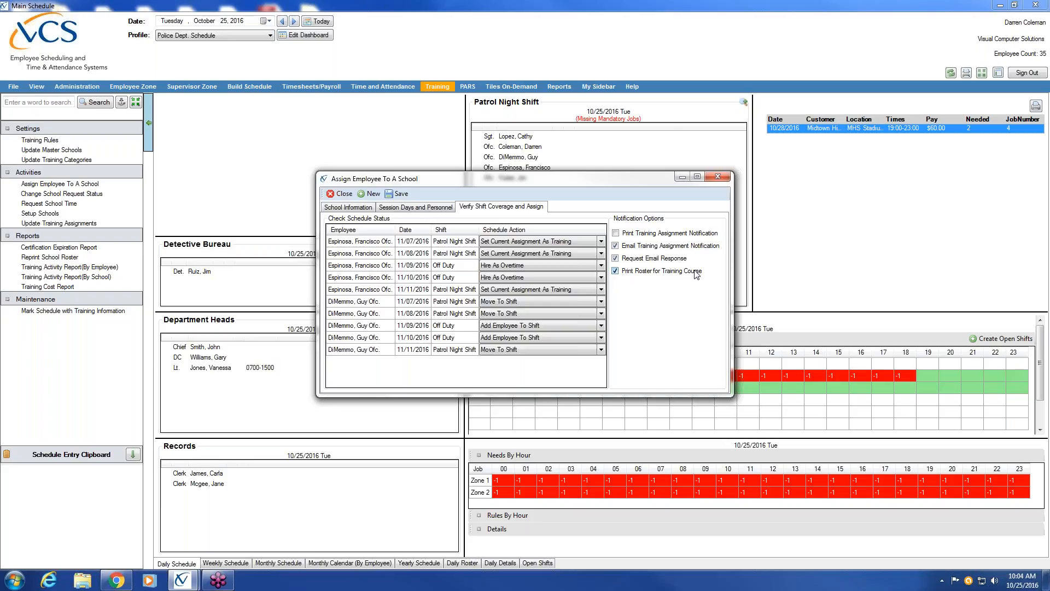
{"action": "left_click", "coordinate": [720, 177]}
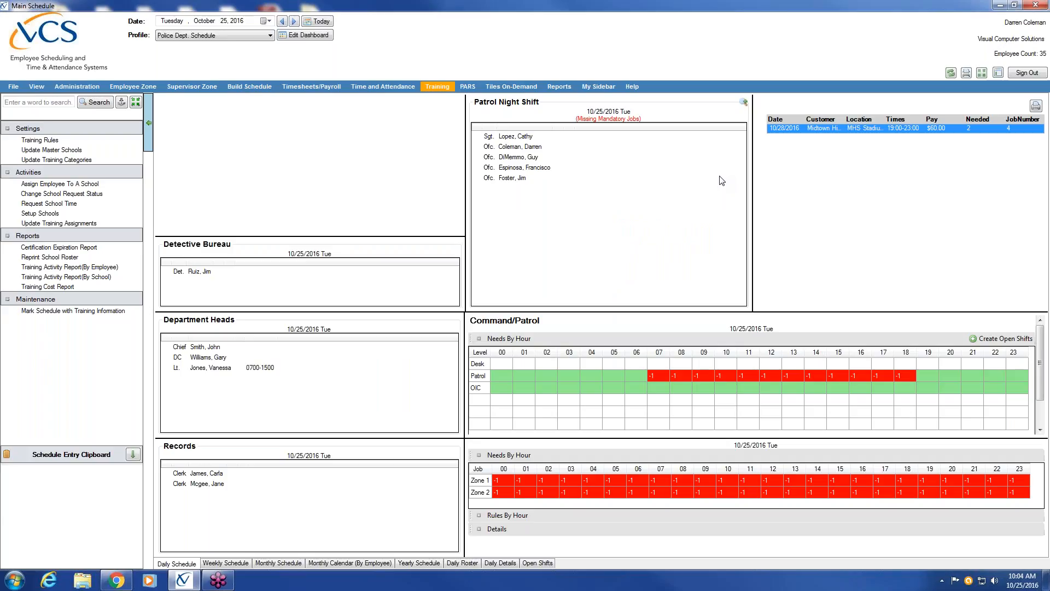
Start editing the dashboard and choose the Daily Schedule tile for the empty area above Detective Bureau
{"action": "left_click", "coordinate": [300, 36]}
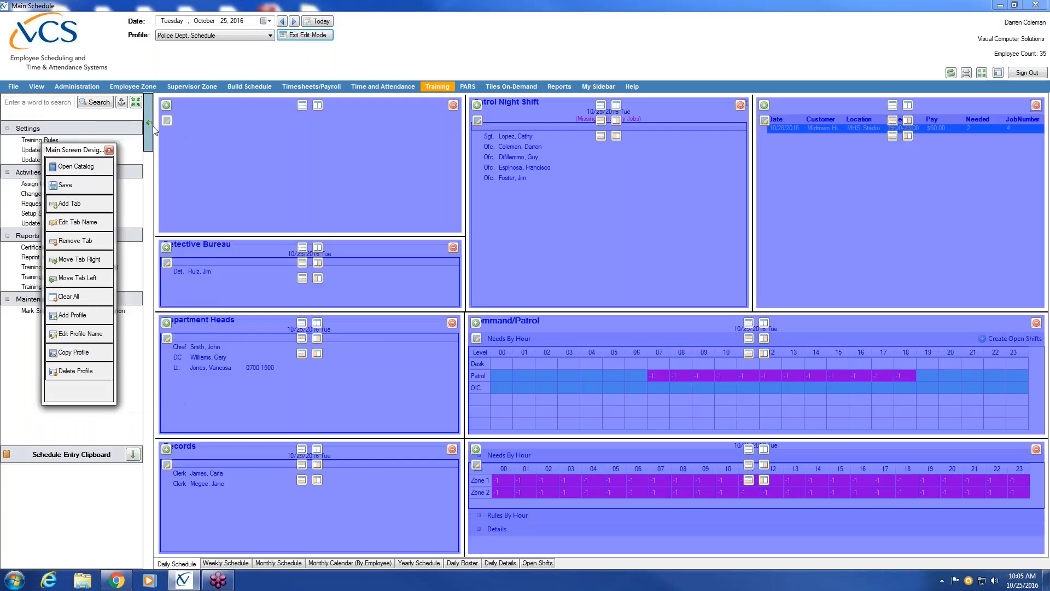
{"action": "left_click_drag", "start_coordinate": [71, 154], "coordinate": [53, 155]}
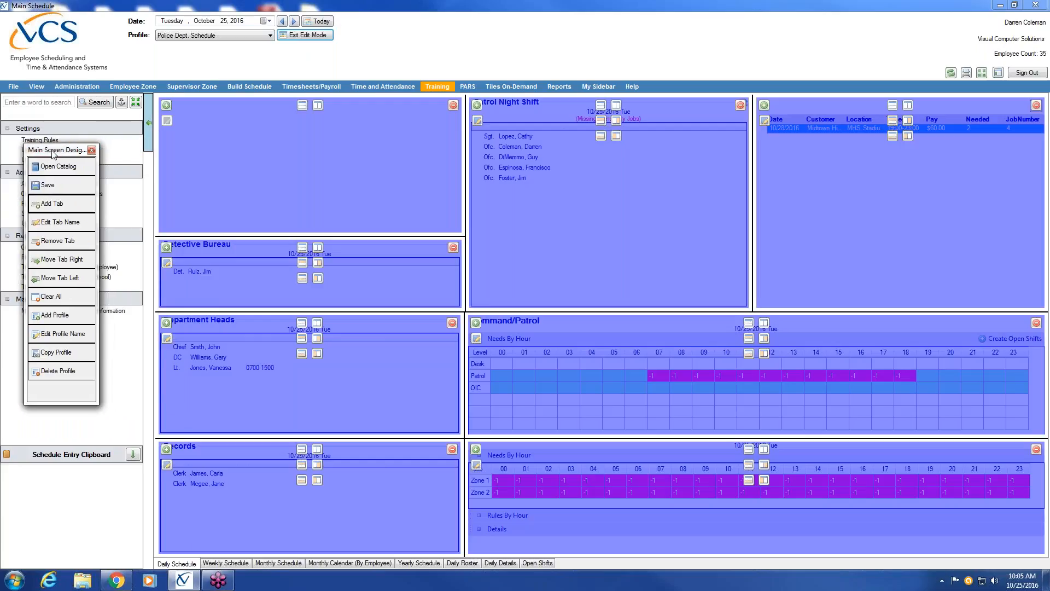
{"action": "left_click", "coordinate": [167, 104]}
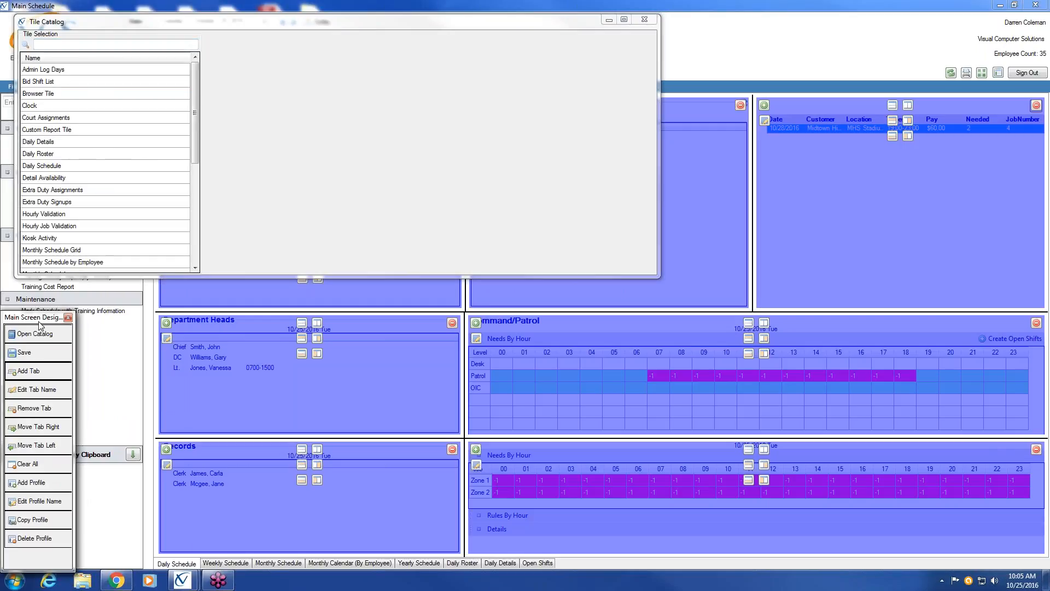
{"action": "left_click", "coordinate": [58, 169]}
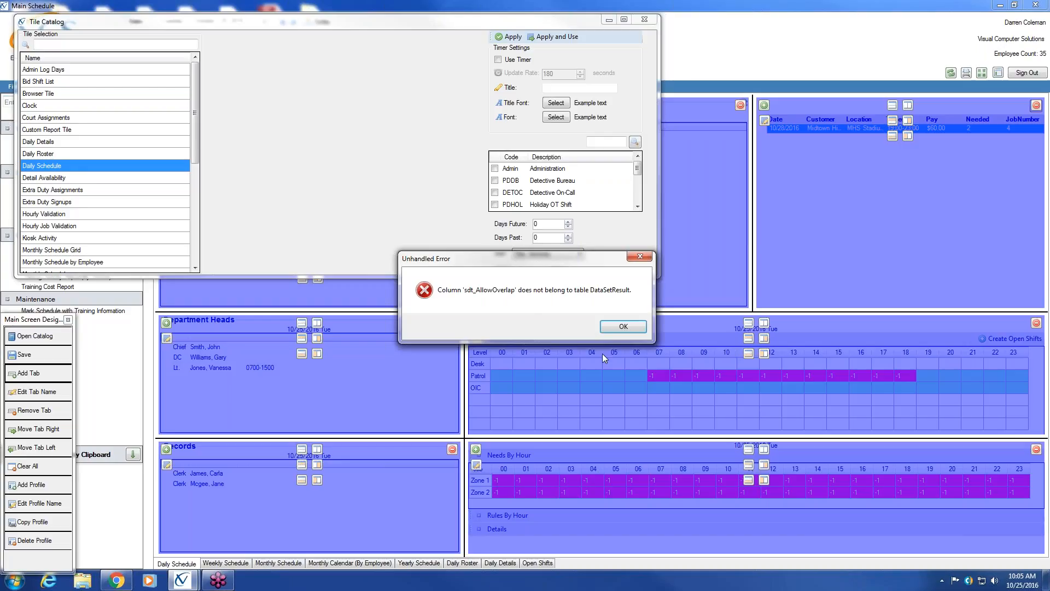
{"action": "left_click", "coordinate": [618, 329]}
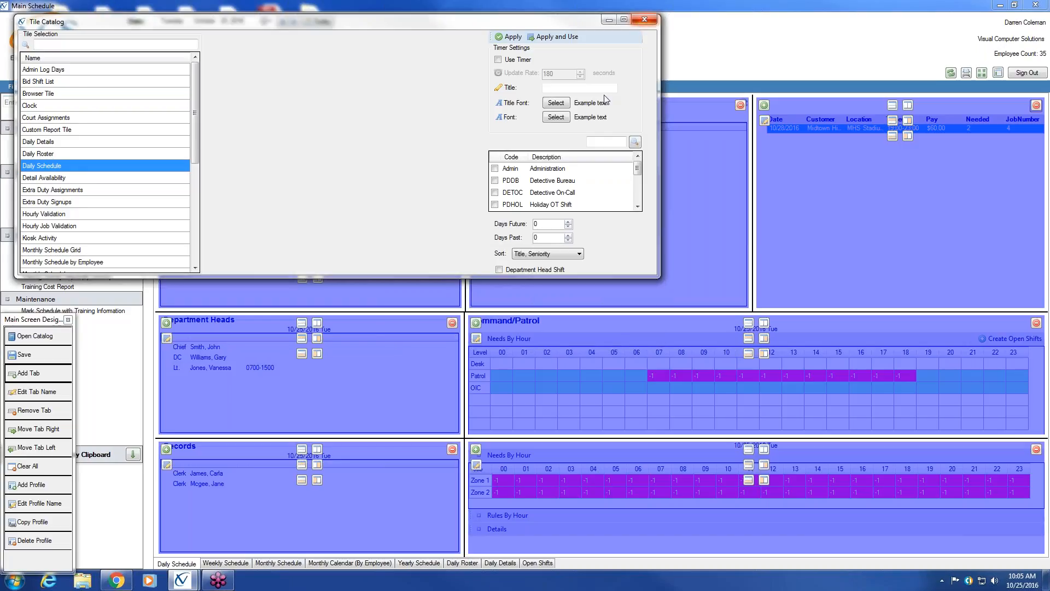
Try to place a Daily Schedule tile for the Training shift with the timer enabled, and save the dashboard
{"action": "left_click", "coordinate": [499, 60]}
{"action": "left_click", "coordinate": [637, 206]}
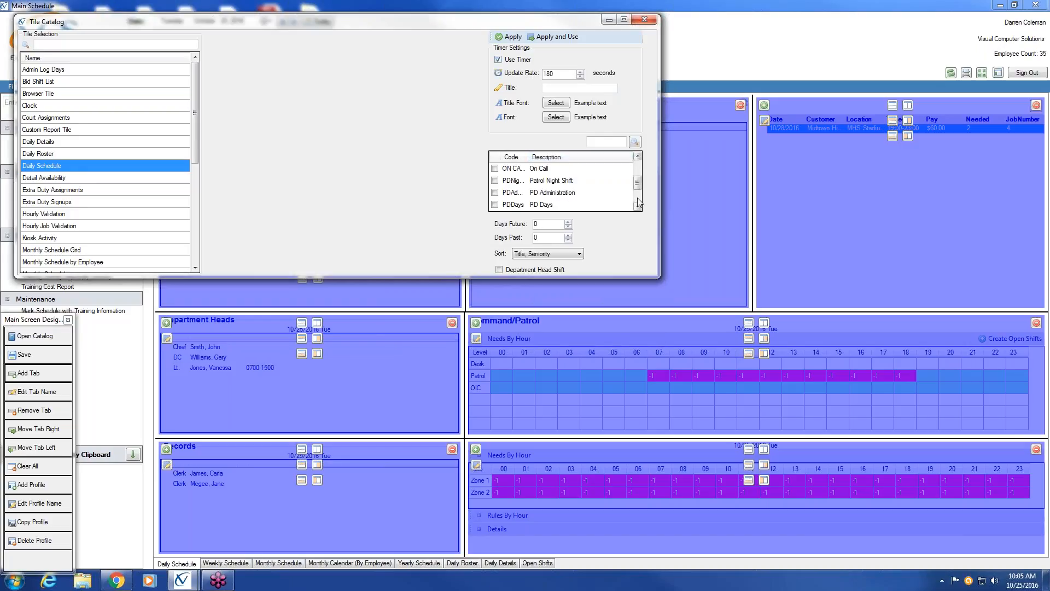
{"action": "left_click", "coordinate": [495, 204]}
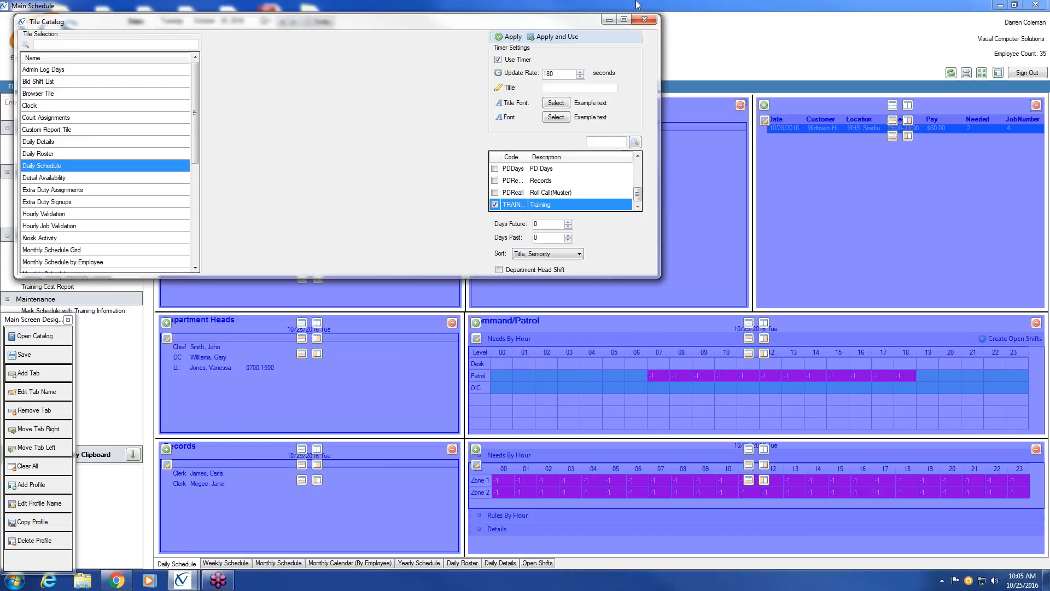
{"action": "left_click", "coordinate": [553, 37]}
{"action": "left_click", "coordinate": [601, 327]}
{"action": "left_click", "coordinate": [645, 20]}
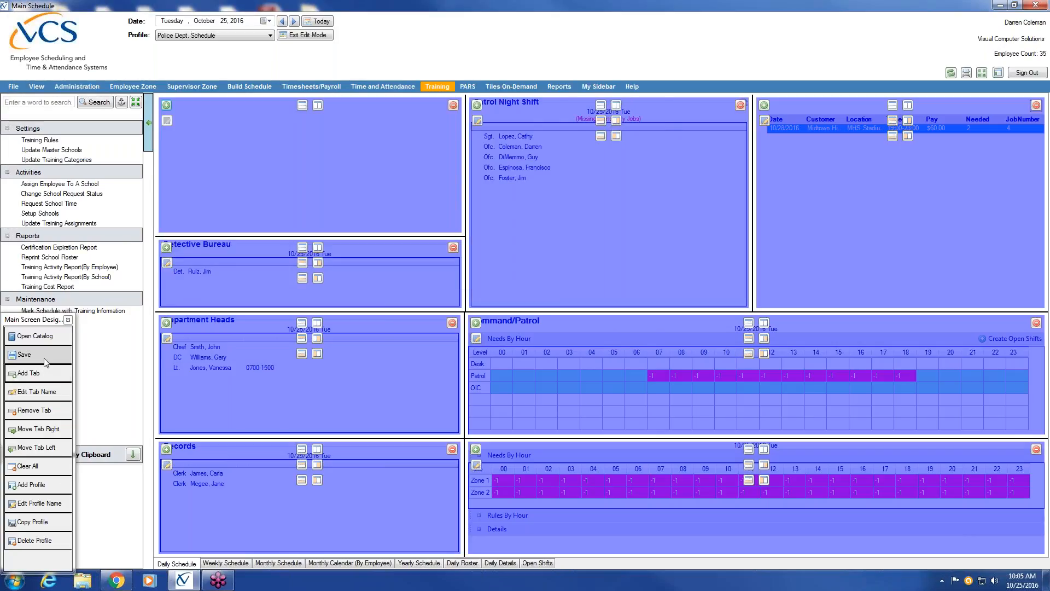
{"action": "left_click", "coordinate": [24, 354]}
{"action": "left_click", "coordinate": [310, 35]}
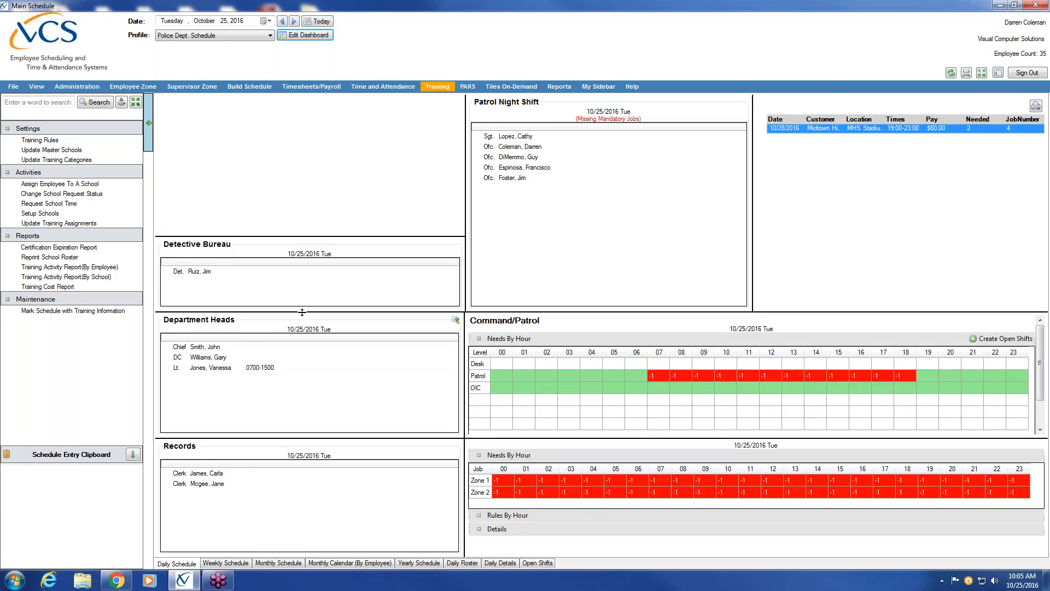
Resume editing the dashboard and check the configuration of the Records tile
{"action": "left_click", "coordinate": [307, 36]}
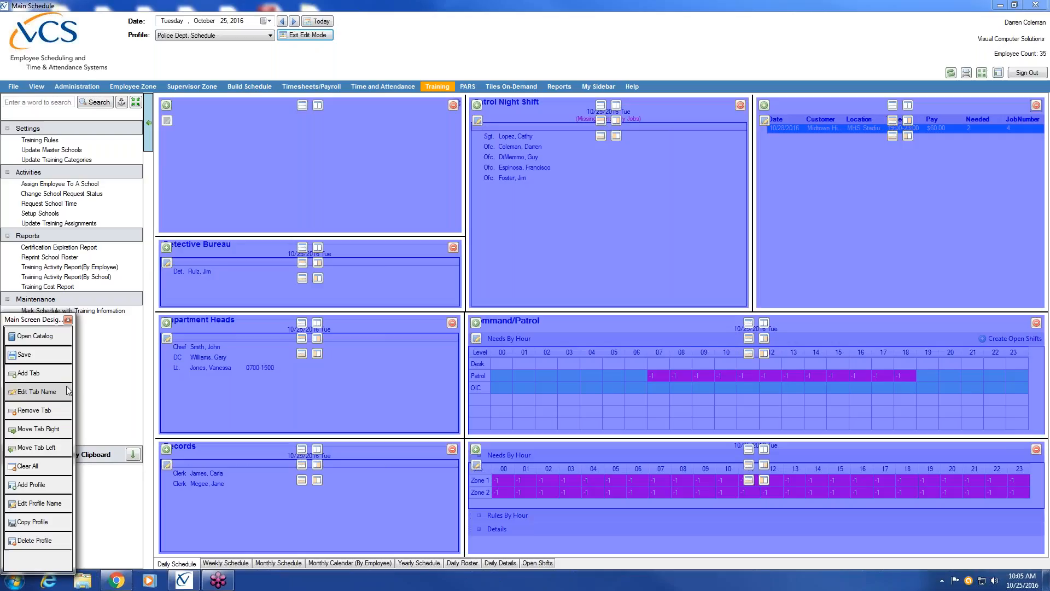
{"action": "left_click", "coordinate": [167, 465]}
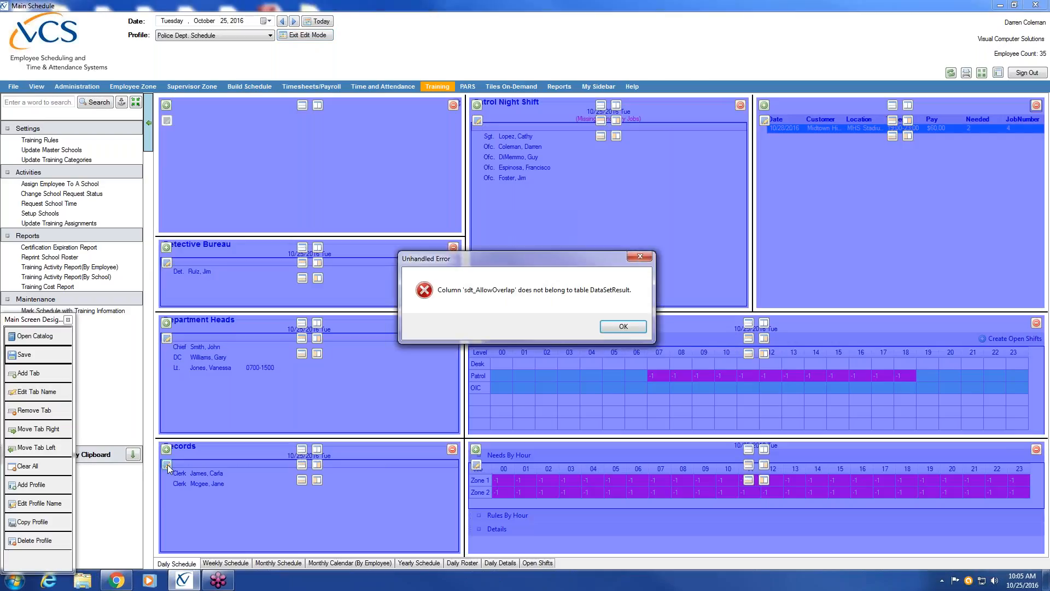
{"action": "left_click", "coordinate": [622, 326]}
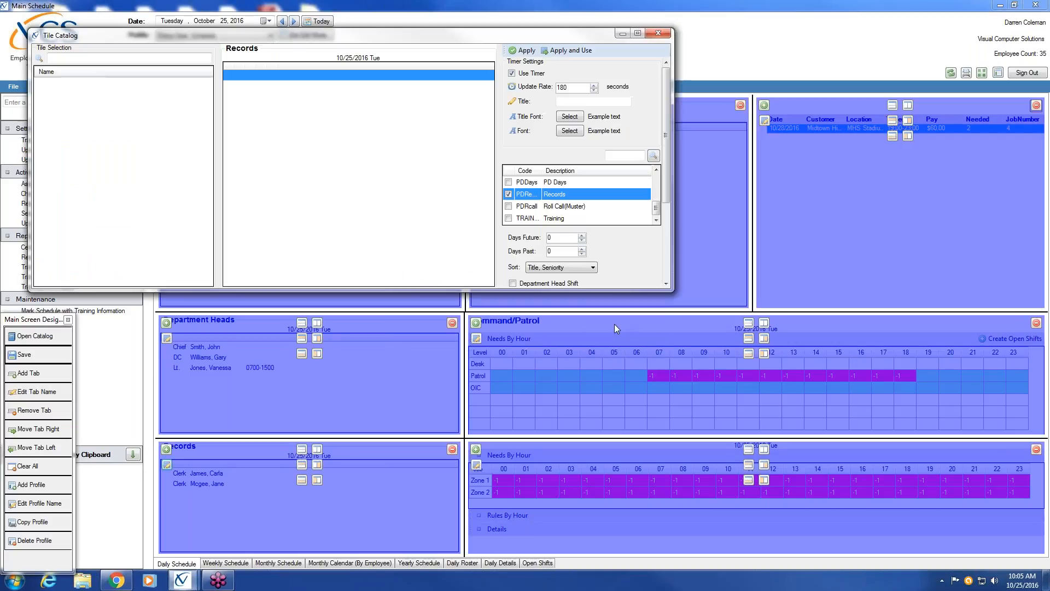
{"action": "left_click", "coordinate": [659, 33]}
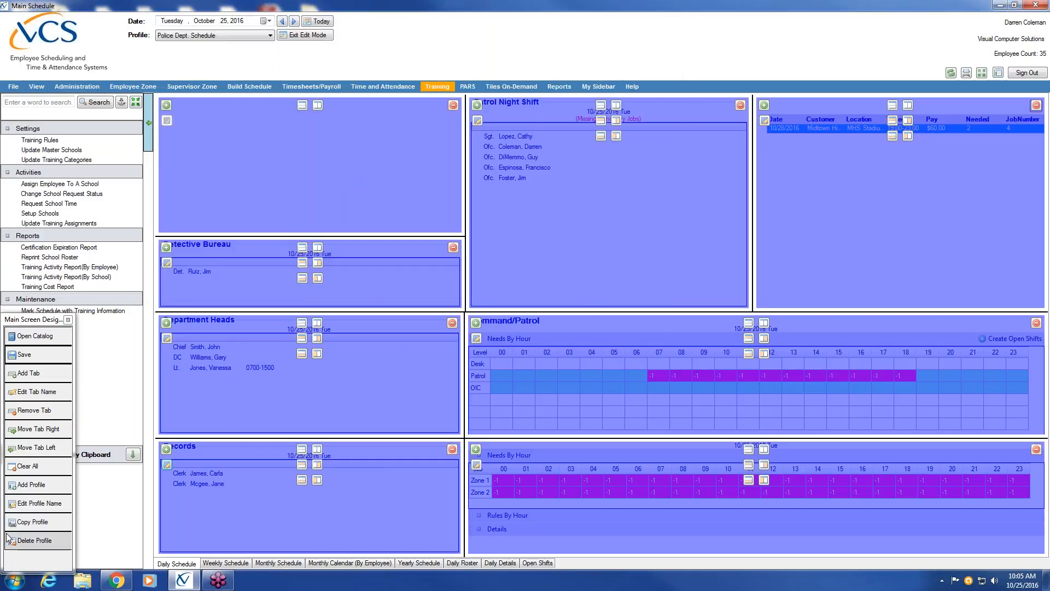
Add a new dashboard tab named Training
{"action": "left_click_drag", "start_coordinate": [50, 323], "coordinate": [69, 279]}
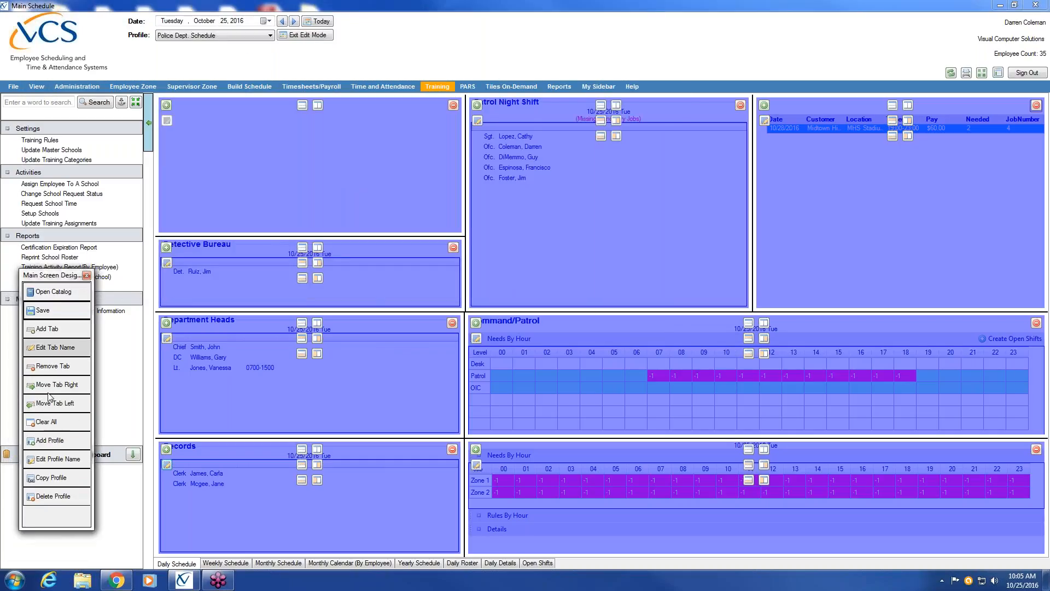
{"action": "left_click", "coordinate": [55, 329]}
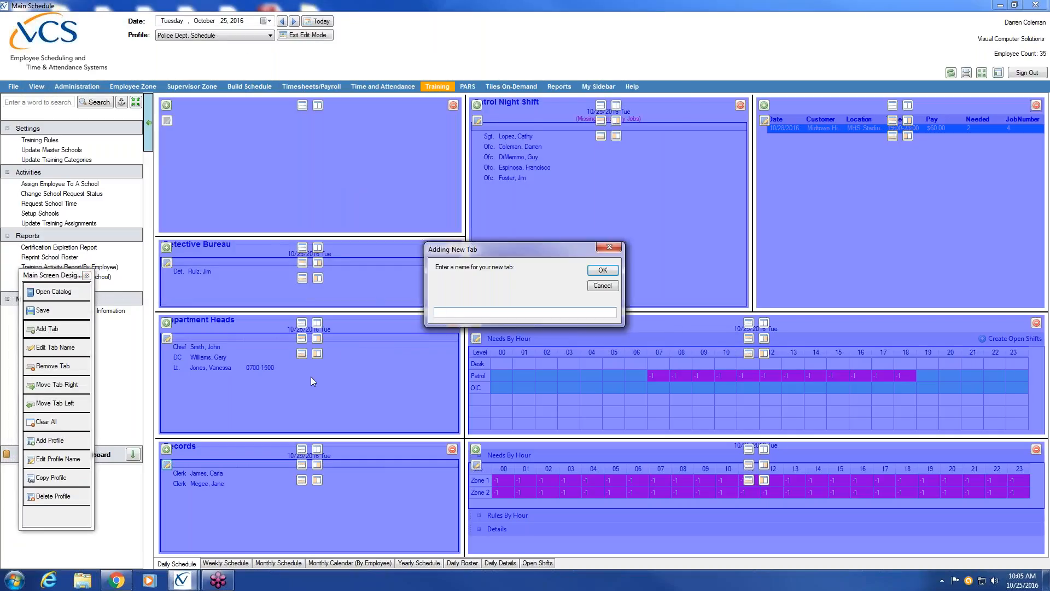
{"action": "type", "text": "Training"}
{"action": "left_click", "coordinate": [602, 271]}
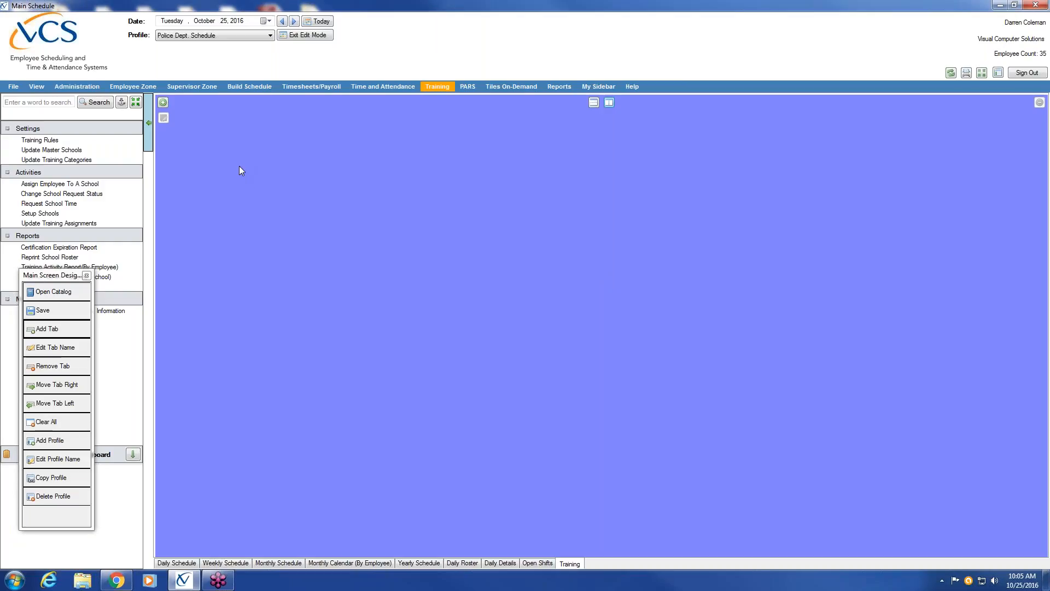
Place a School Assignments tile in the empty area of the Training tab and exit dashboard edit mode
{"action": "left_click", "coordinate": [163, 103]}
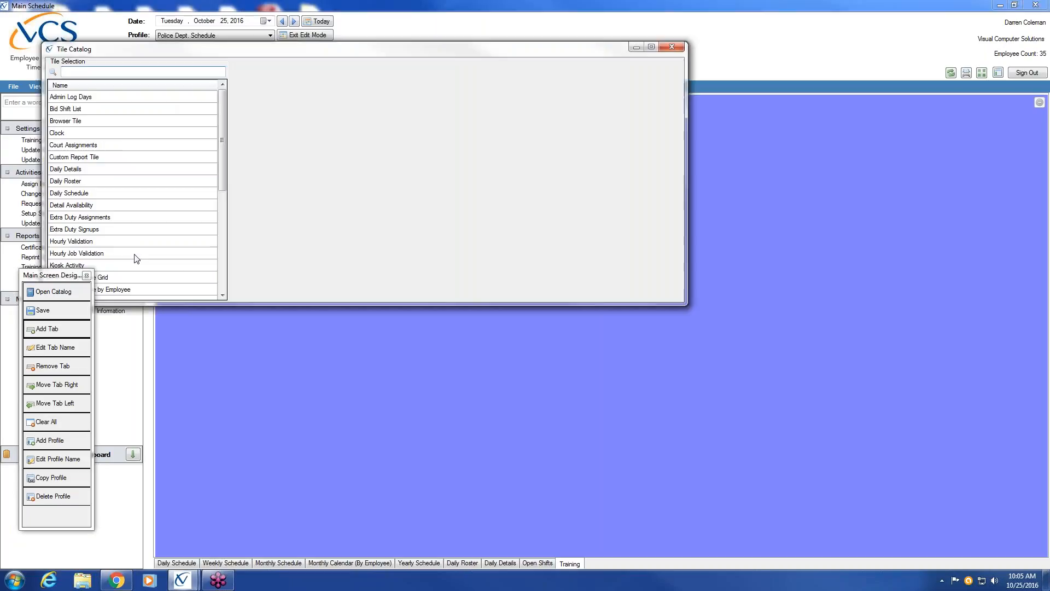
{"action": "left_click", "coordinate": [221, 280]}
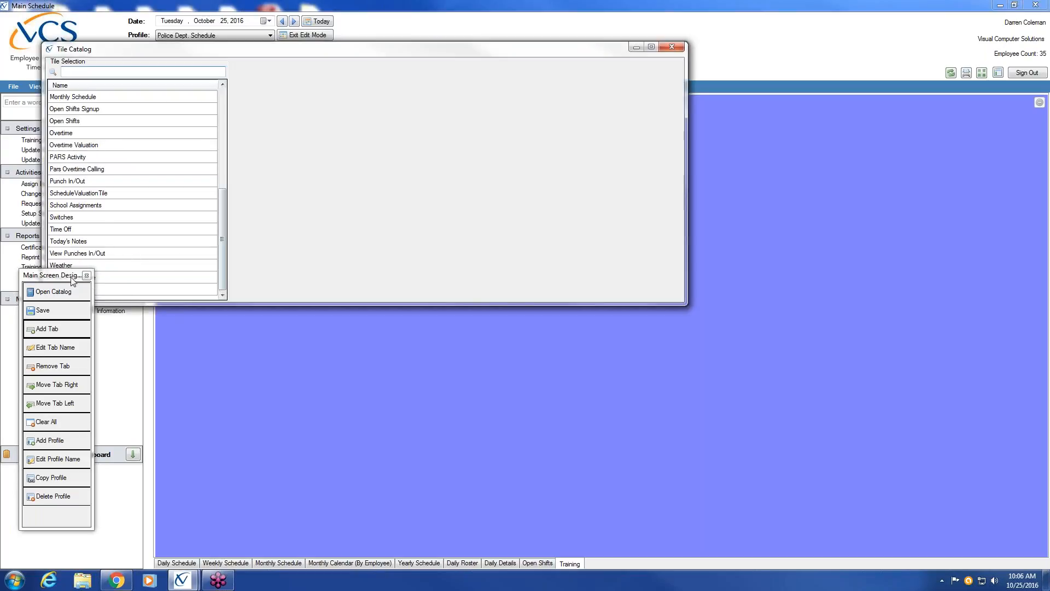
{"action": "left_click_drag", "start_coordinate": [68, 276], "coordinate": [51, 338]}
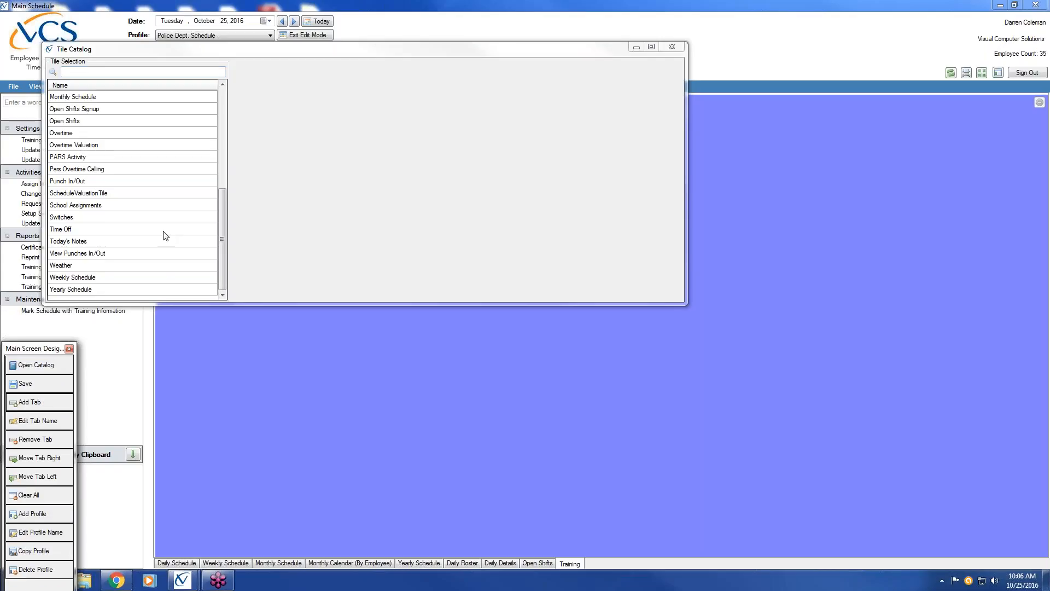
{"action": "left_click", "coordinate": [223, 112]}
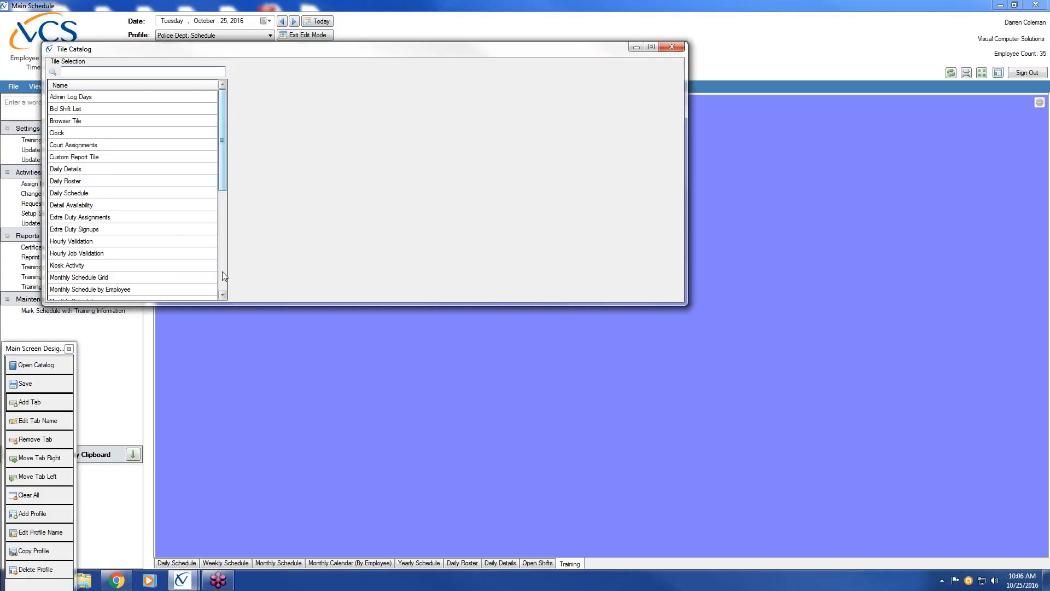
{"action": "left_click", "coordinate": [223, 289]}
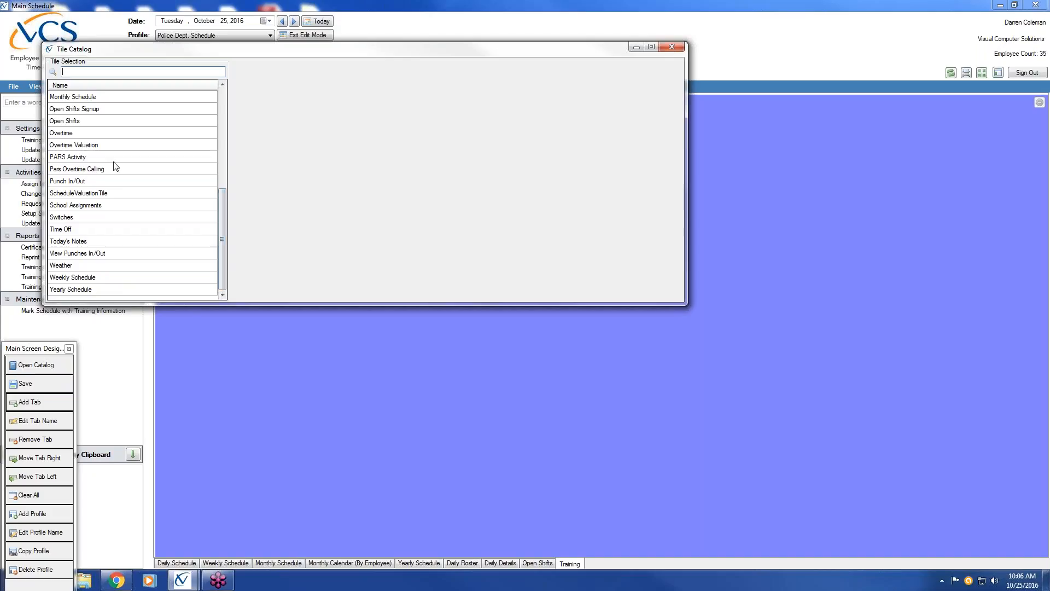
{"action": "left_click", "coordinate": [225, 99]}
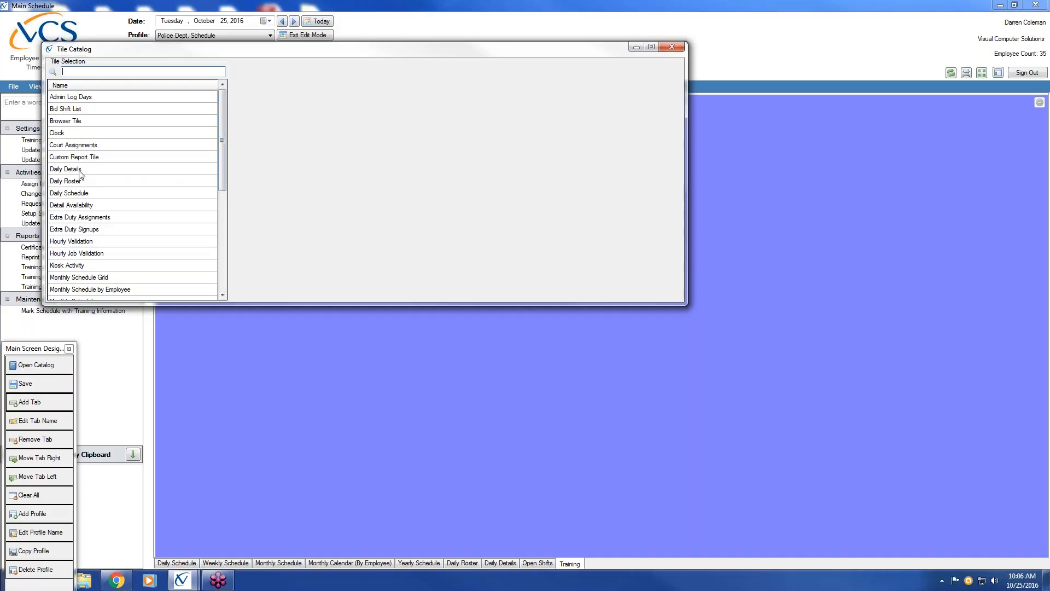
{"action": "left_click", "coordinate": [222, 284]}
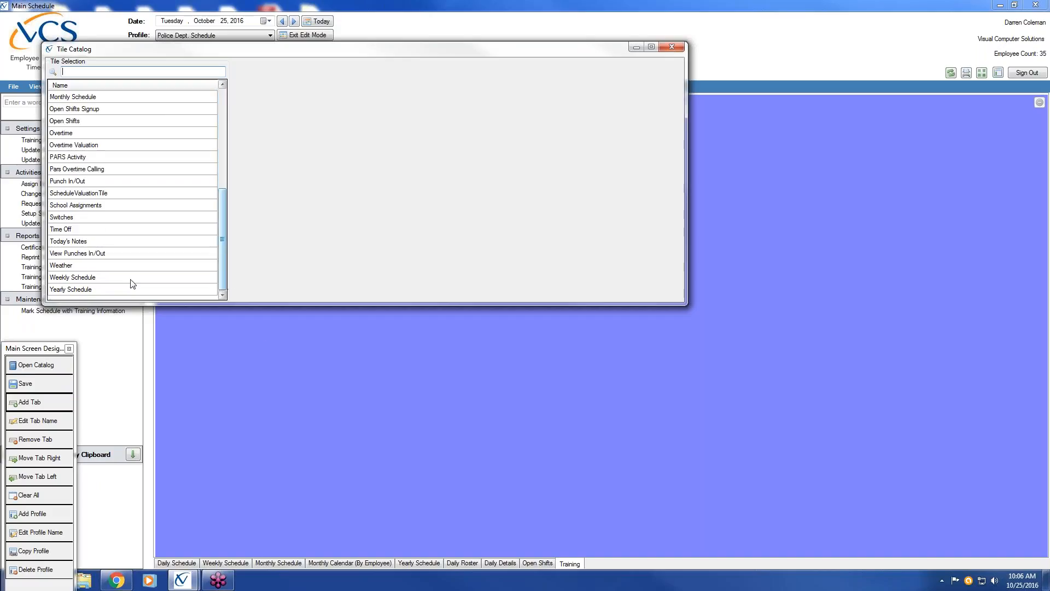
{"action": "left_click", "coordinate": [84, 205]}
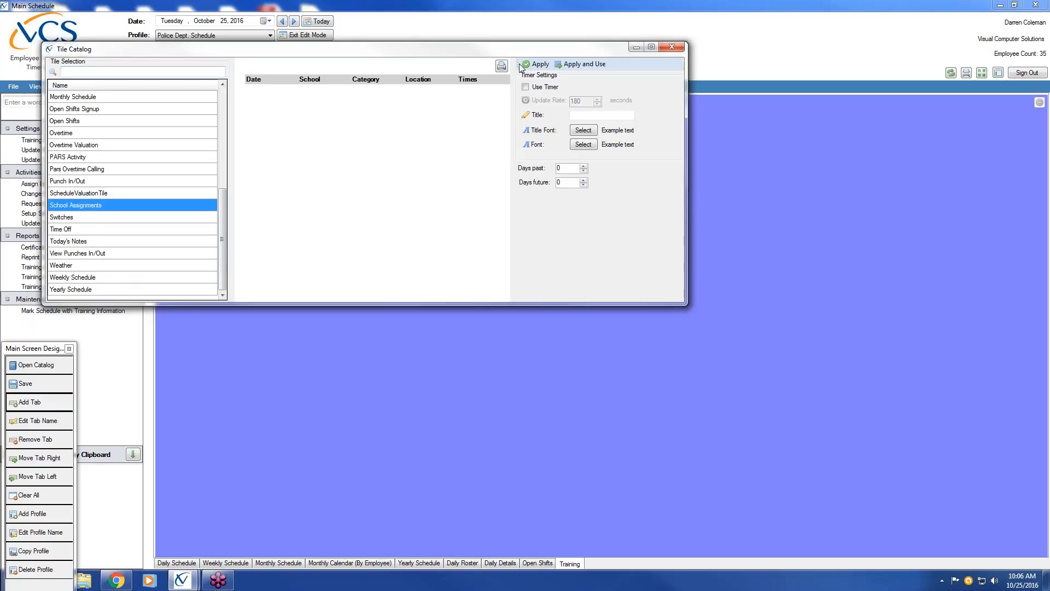
{"action": "left_click", "coordinate": [573, 64]}
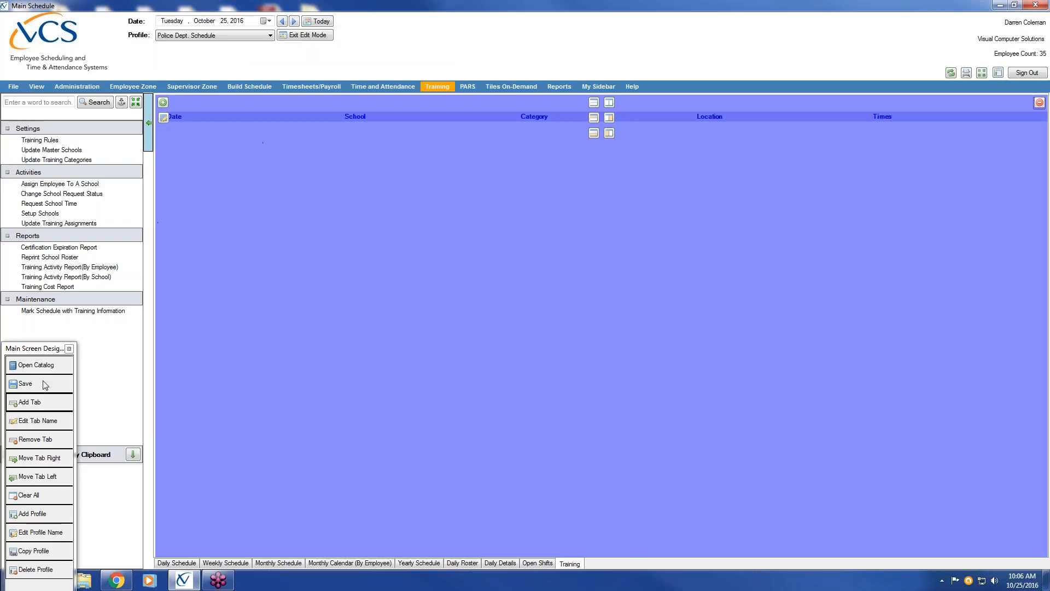
{"action": "left_click", "coordinate": [305, 35]}
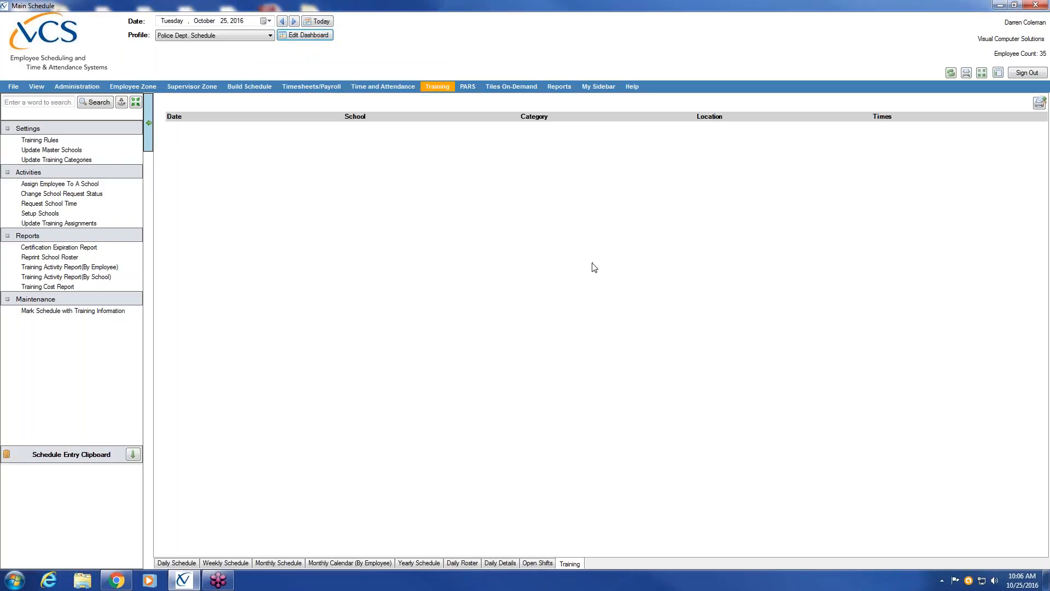
Set the dashboard date to November 7, 2016 to view that day's school assignments
{"action": "left_click", "coordinate": [266, 21]}
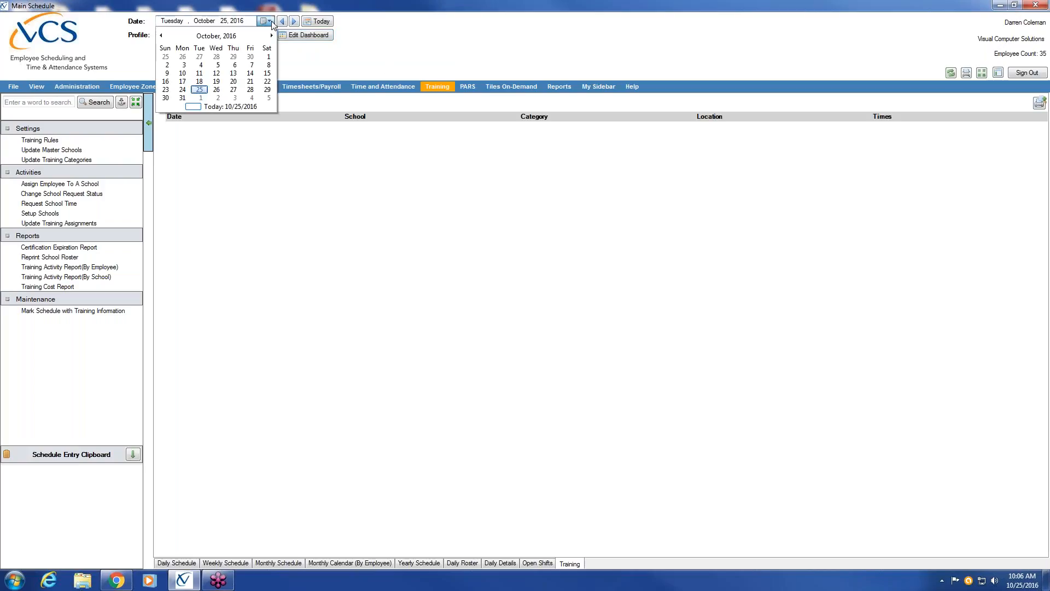
{"action": "left_click", "coordinate": [272, 36]}
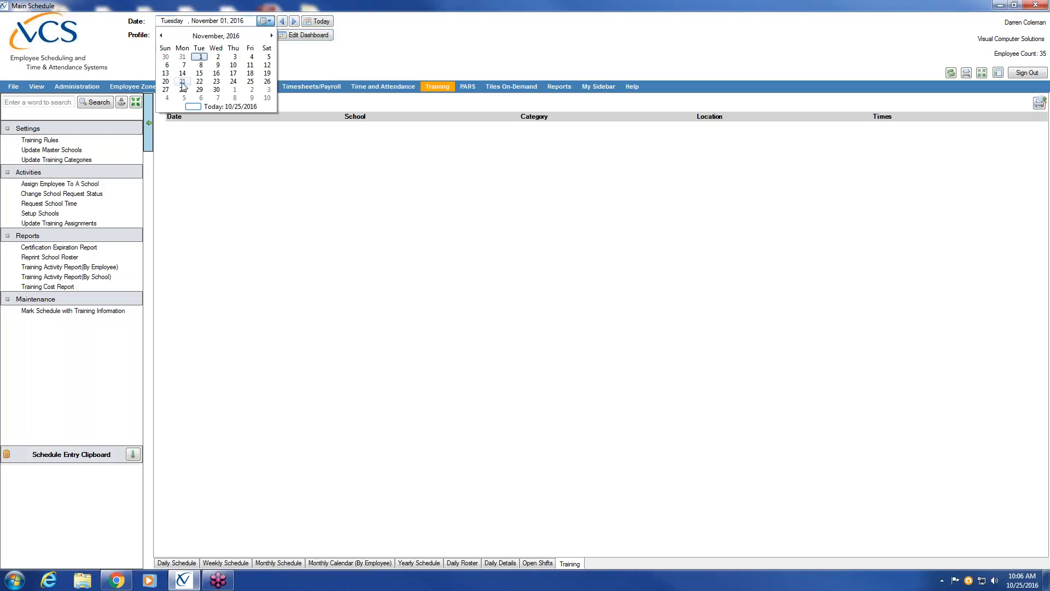
{"action": "left_click", "coordinate": [184, 66]}
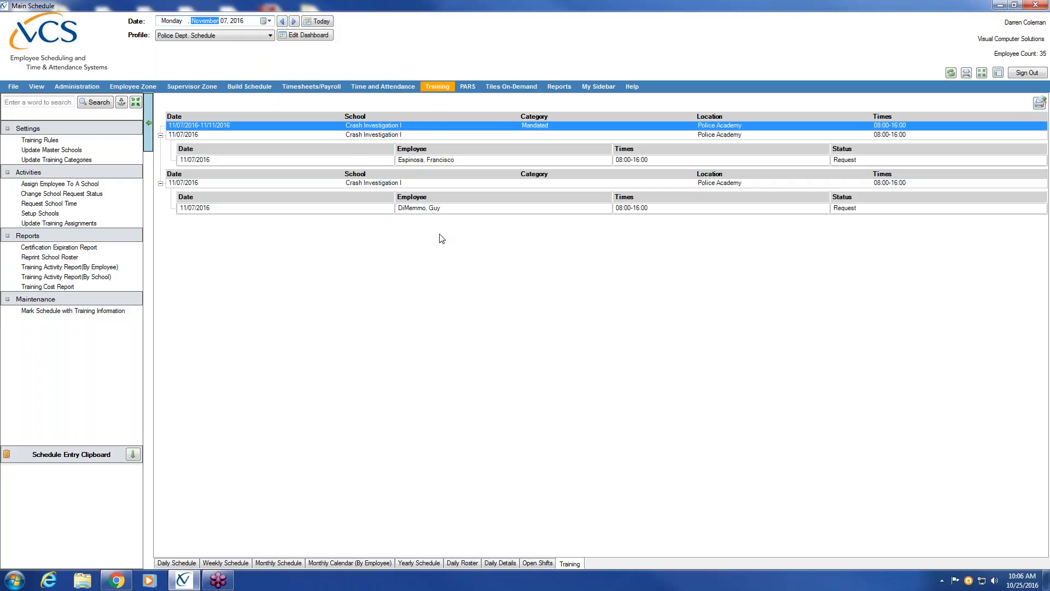
Switch to the Daily Schedule and examine the Crash Investigation I training entry in Patrol Night Shift
{"action": "left_click", "coordinate": [269, 22]}
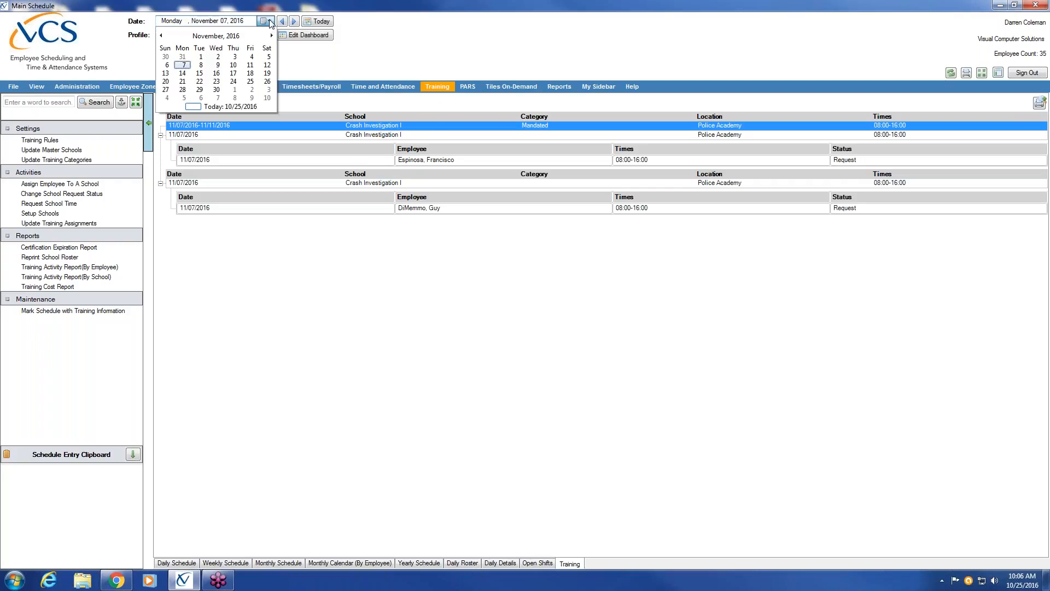
{"action": "left_click", "coordinate": [172, 564]}
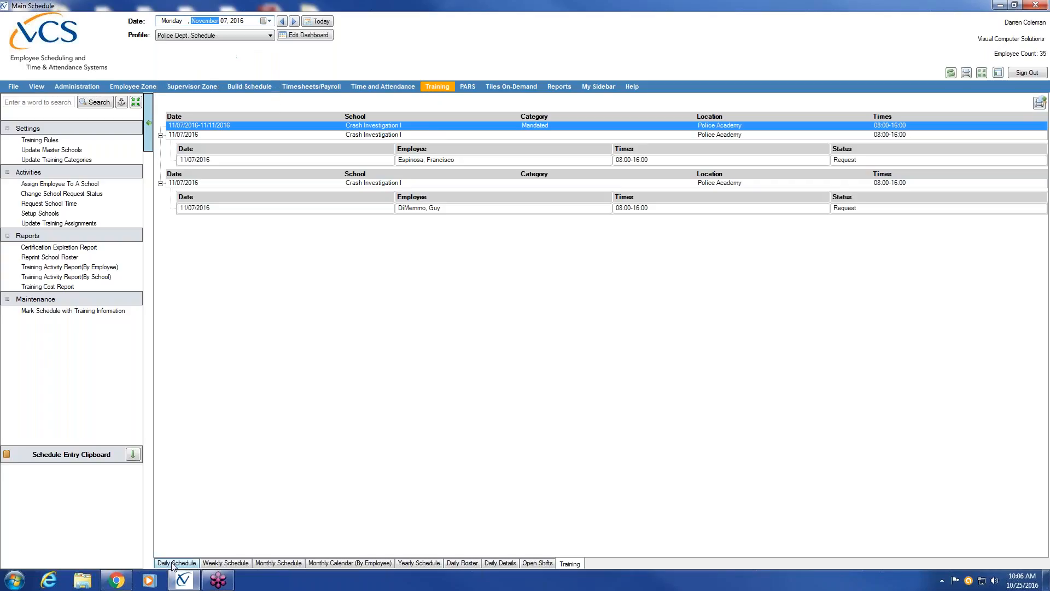
{"action": "left_click", "coordinate": [175, 564]}
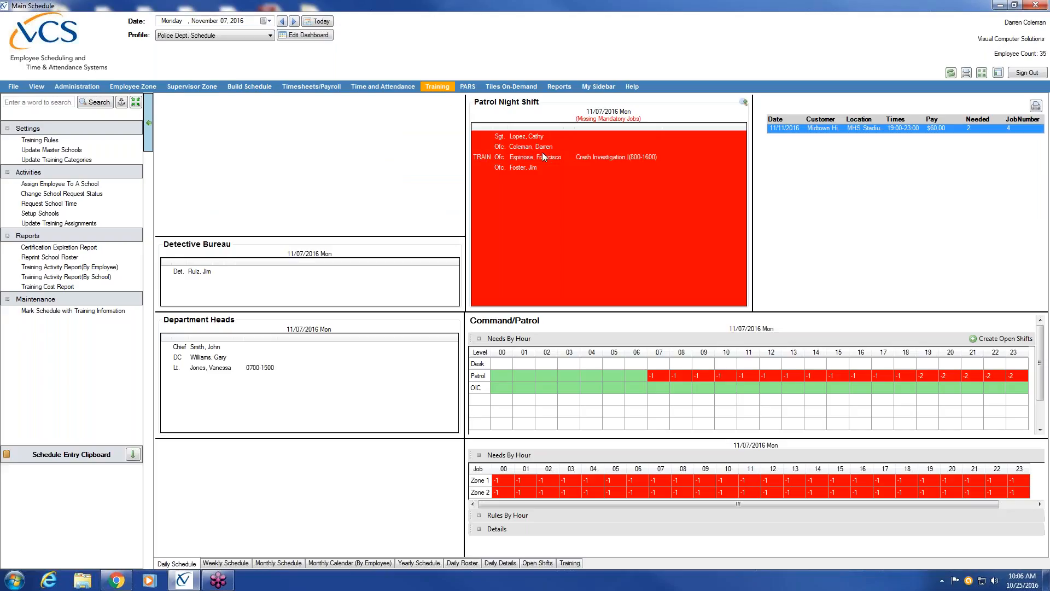
{"action": "left_click", "coordinate": [546, 156]}
{"action": "left_click", "coordinate": [511, 157]}
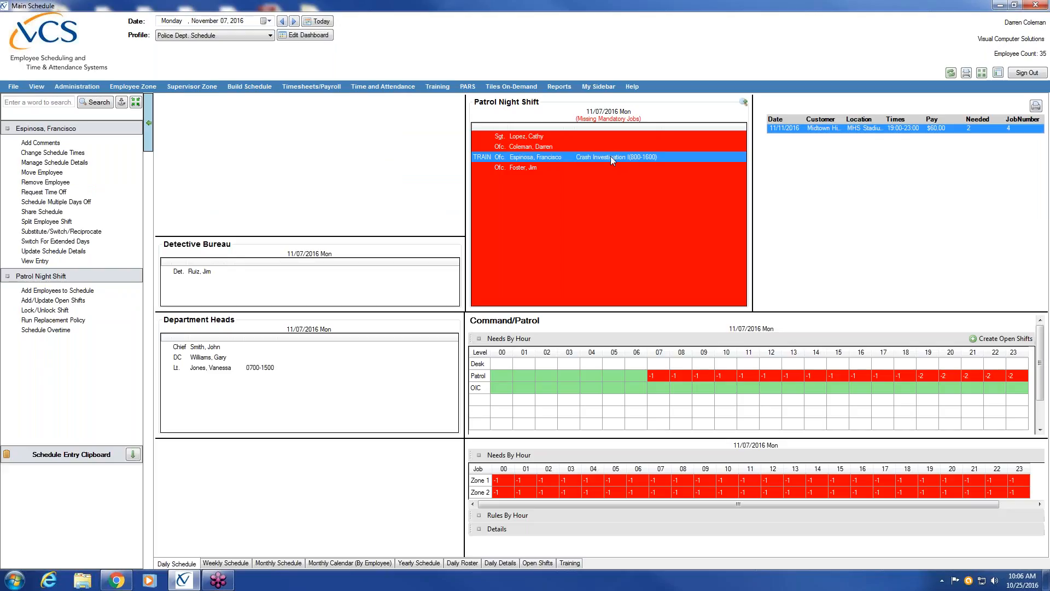
{"action": "left_click", "coordinate": [480, 159], "text": "ctrl"}
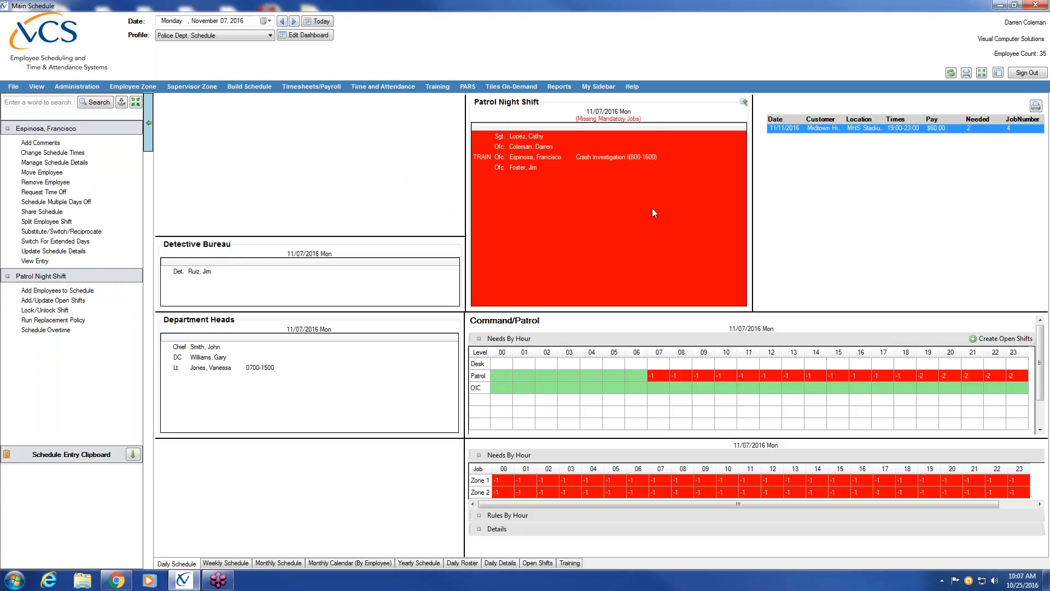
Advance the schedule day by day to November 10, 2016 and view the school assignments for that date
{"action": "left_click", "coordinate": [294, 22]}
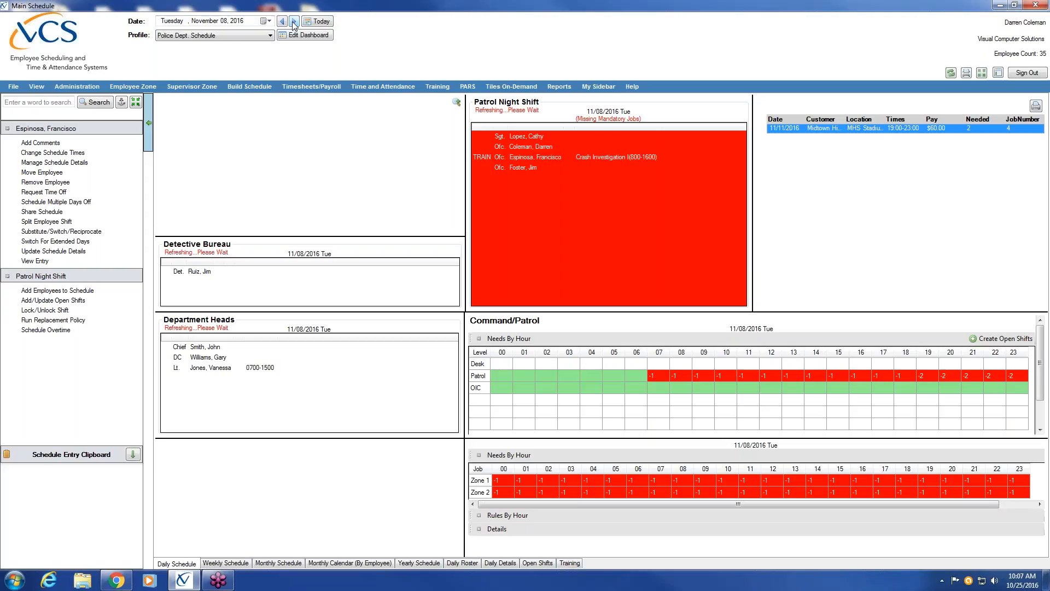
{"action": "left_click", "coordinate": [293, 22]}
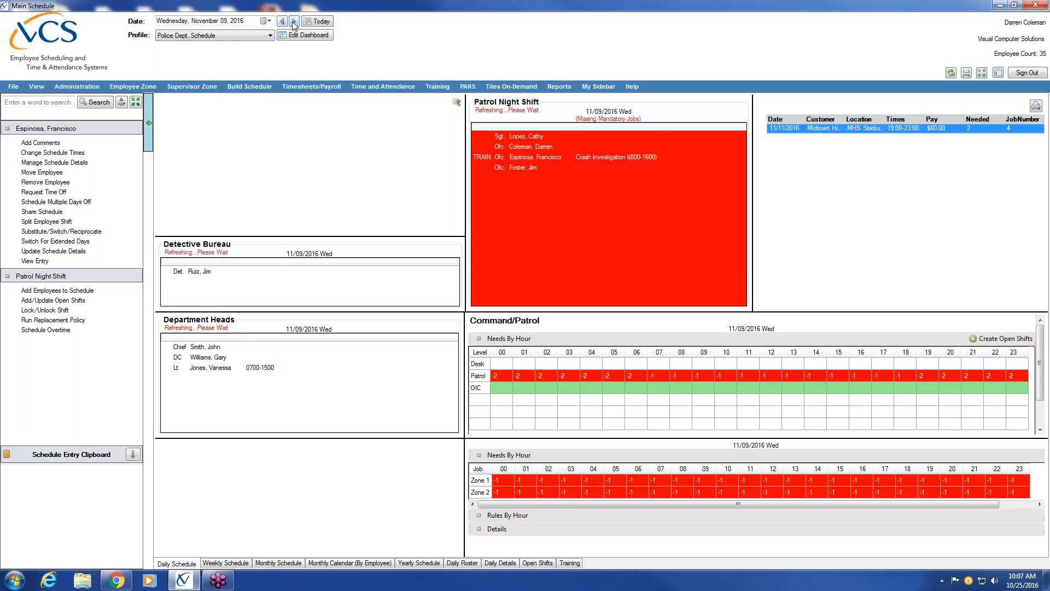
{"action": "left_click", "coordinate": [294, 22]}
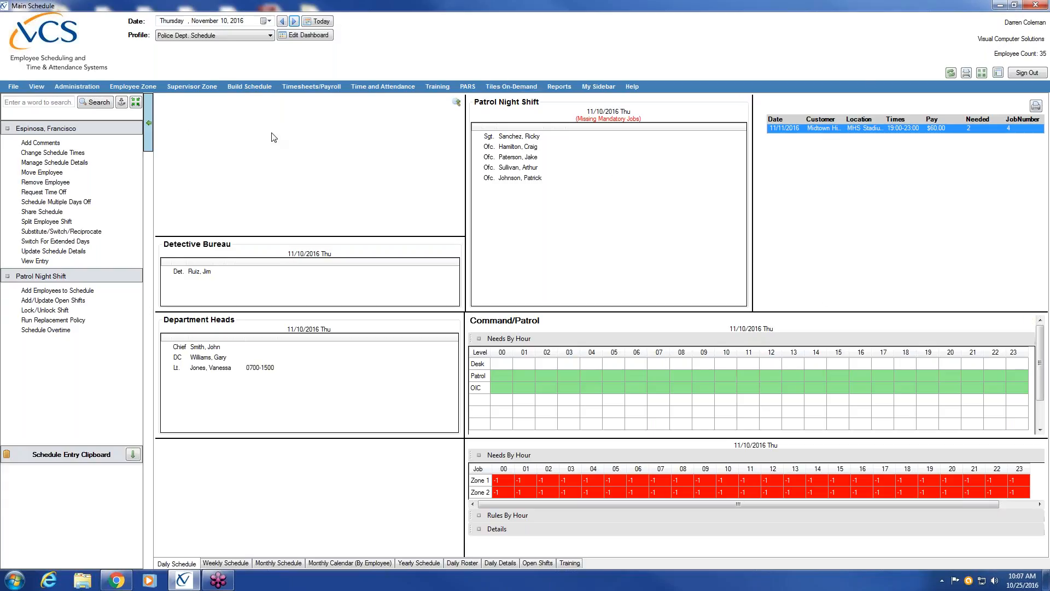
{"action": "left_click", "coordinate": [571, 563]}
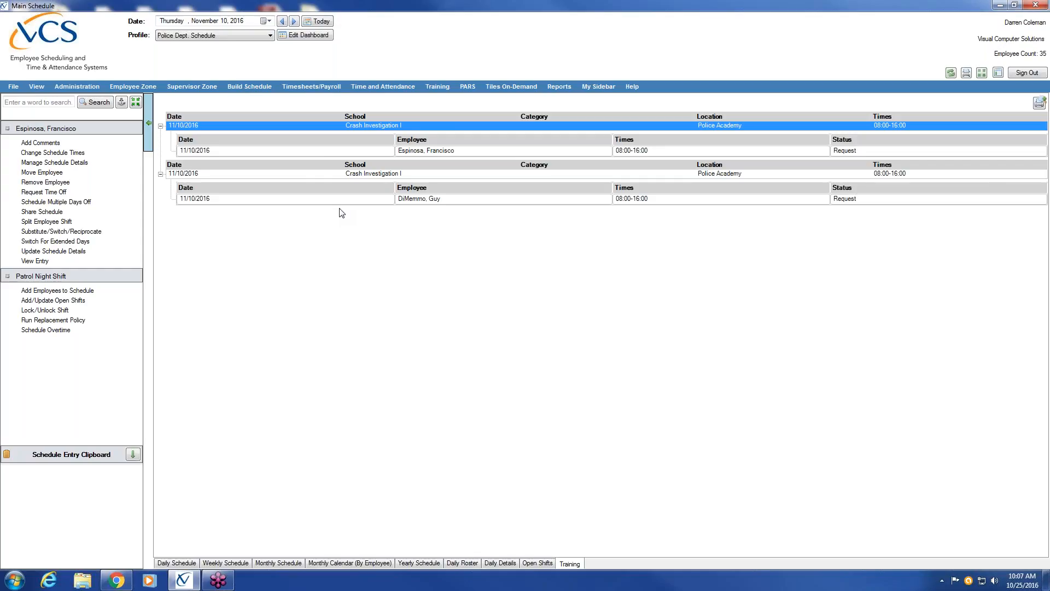
Start setting up a new school named In Service with an end date of 12/31/2016
{"action": "left_click", "coordinate": [444, 88]}
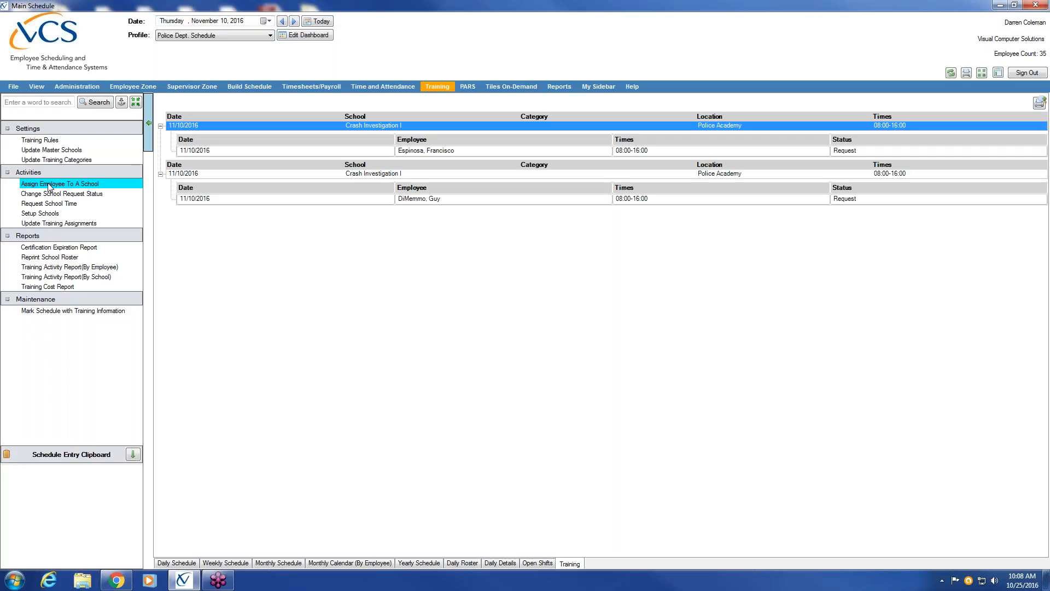
{"action": "left_click", "coordinate": [177, 563]}
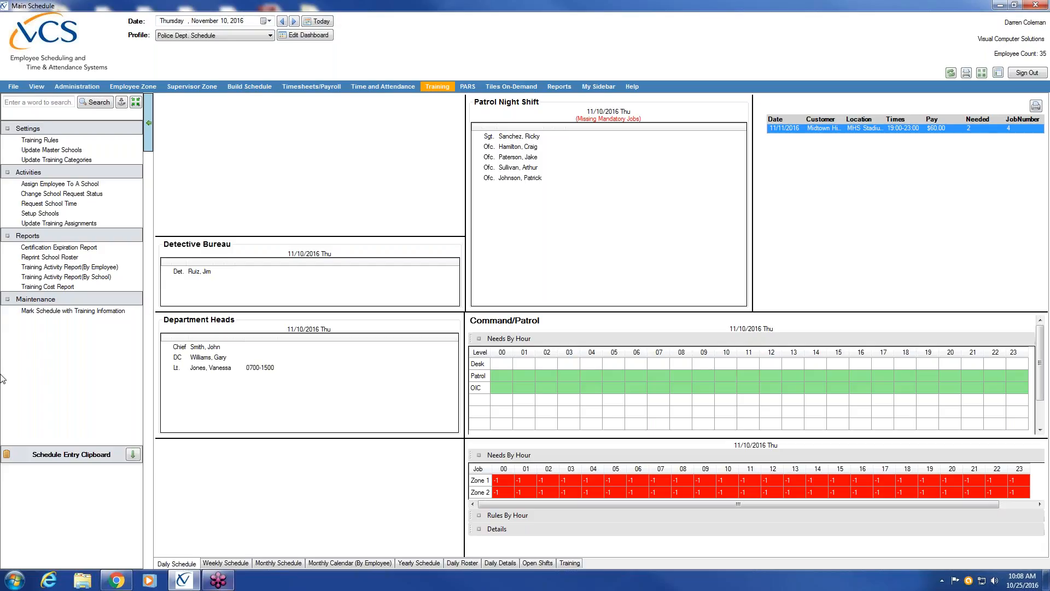
{"action": "left_click", "coordinate": [52, 214]}
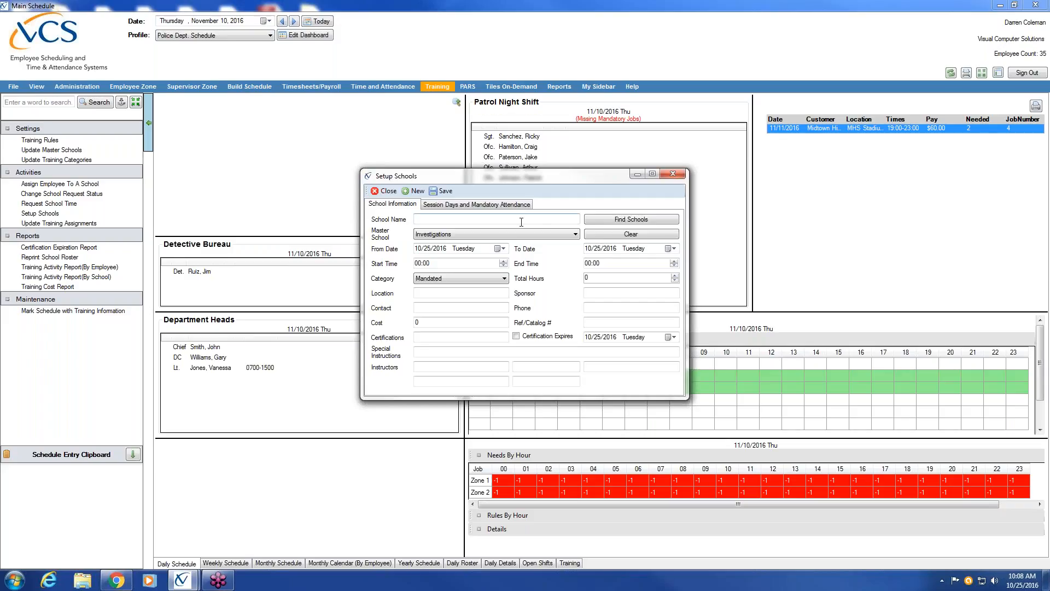
{"action": "type", "text": "In Service"}
{"action": "left_click", "coordinate": [671, 248]}
{"action": "left_click", "coordinate": [700, 264]}
{"action": "left_click", "coordinate": [700, 263]}
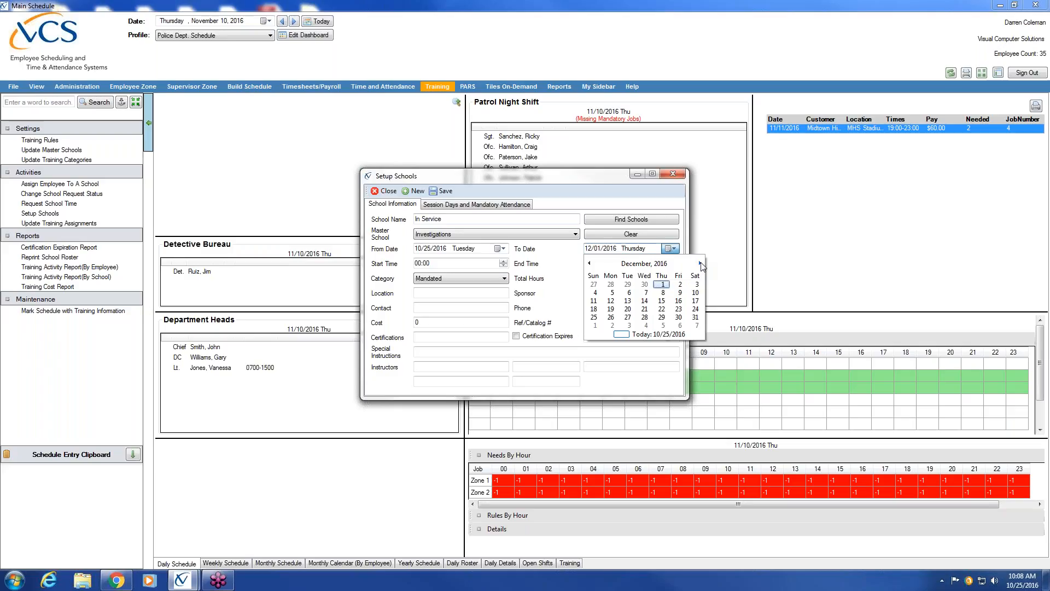
{"action": "left_click", "coordinate": [695, 318]}
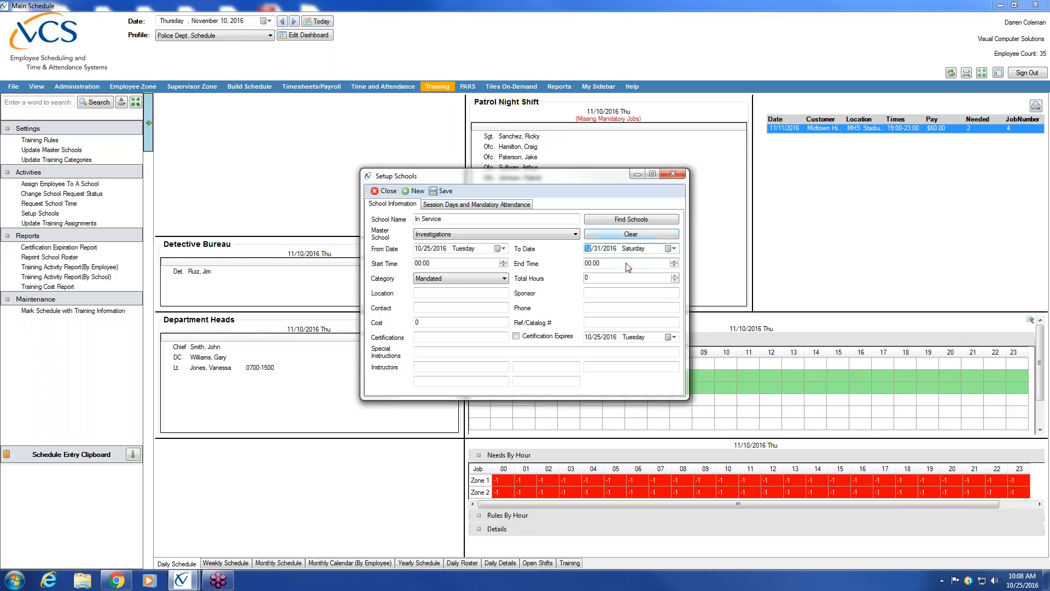
Set the In Service school's times to 08:00 through 16:00 and its location to In service
{"action": "key", "text": "Tab"}
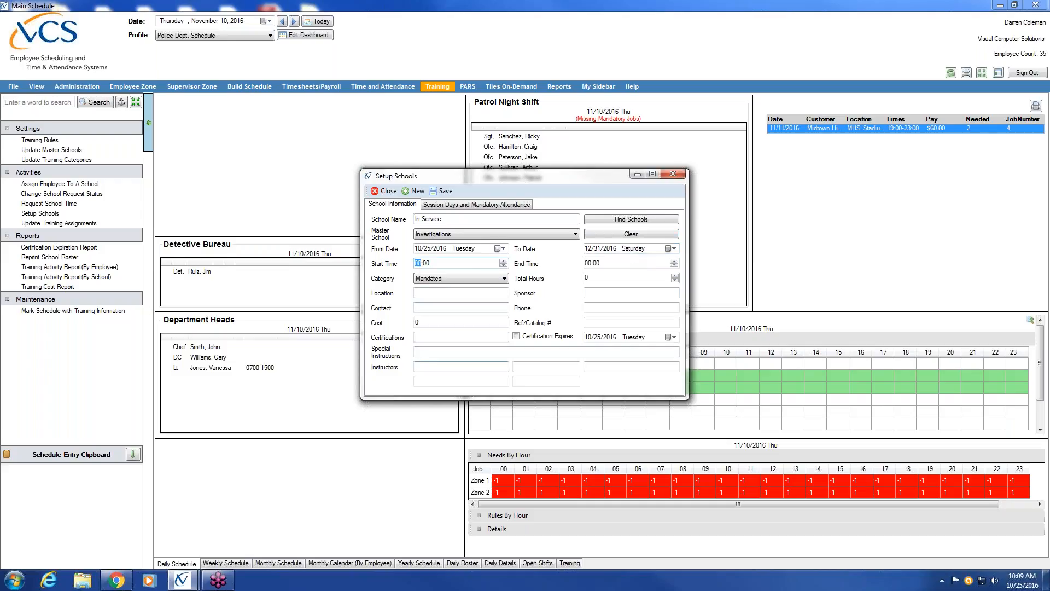
{"action": "left_click", "coordinate": [587, 264]}
{"action": "type", "text": "16"}
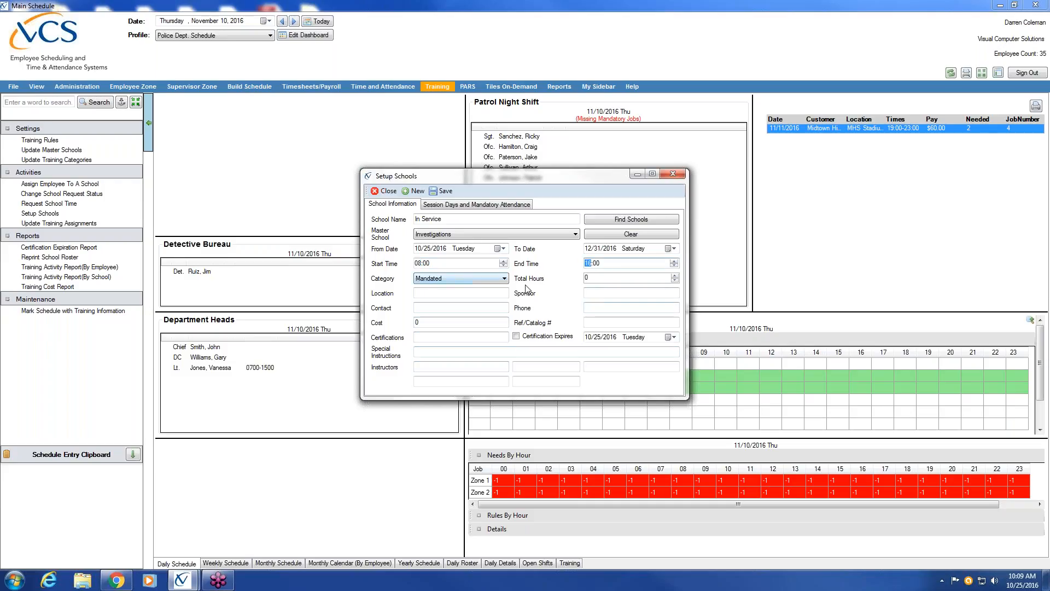
{"action": "left_click", "coordinate": [587, 278]}
{"action": "left_click", "coordinate": [416, 293]}
{"action": "type", "text": "In service"}
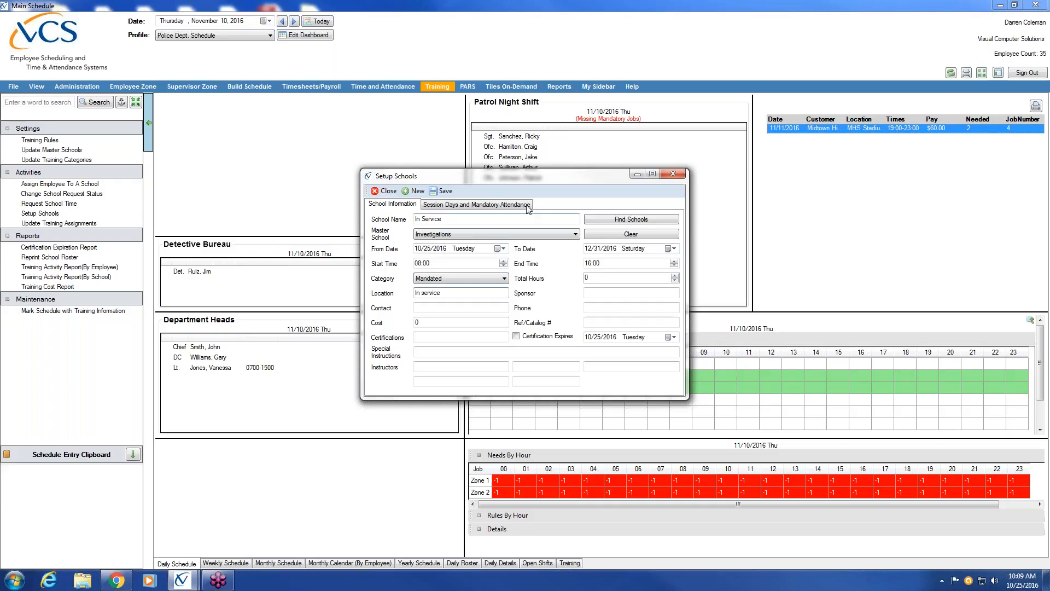
Open the school's session days and try selecting every Wednesday and Thursday as training days
{"action": "left_click", "coordinate": [509, 205]}
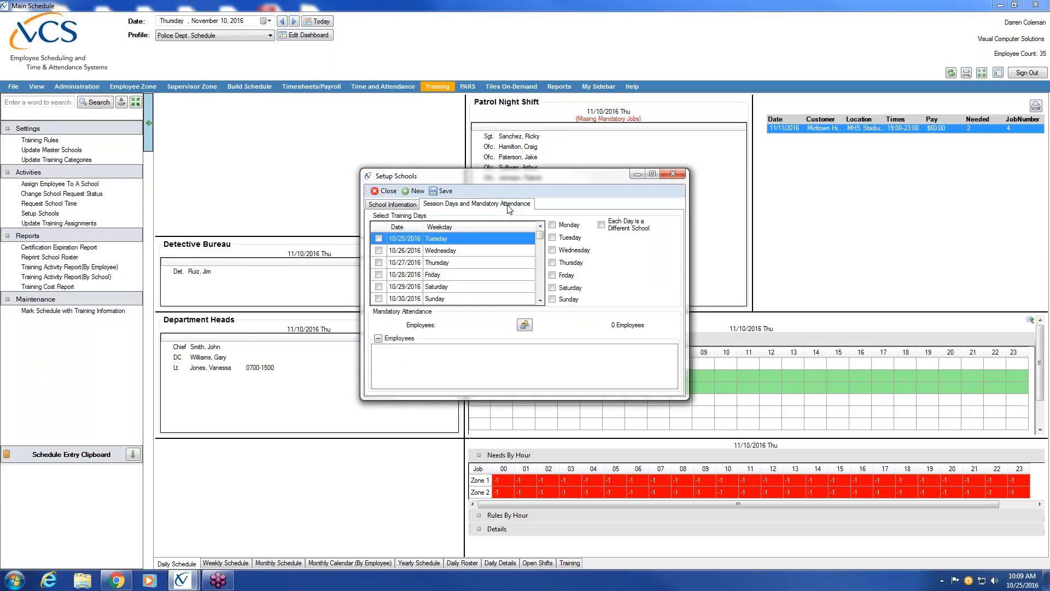
{"action": "left_click", "coordinate": [554, 250]}
{"action": "left_click", "coordinate": [552, 263]}
{"action": "left_click_drag", "start_coordinate": [540, 235], "coordinate": [540, 268]}
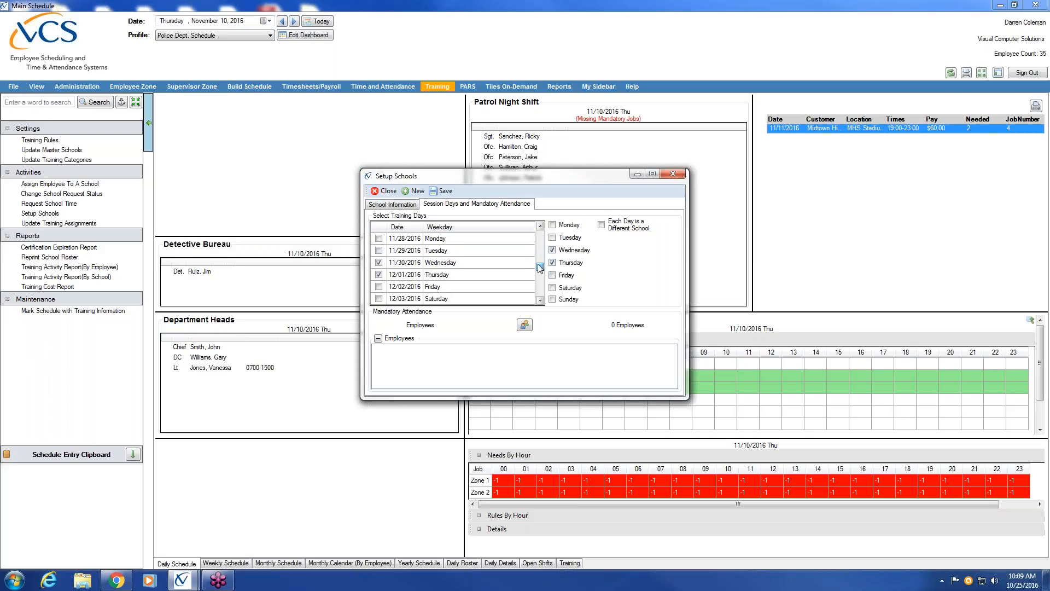
{"action": "left_click", "coordinate": [552, 250]}
{"action": "left_click", "coordinate": [552, 263]}
Select 11/08/2016 and 11/09/2016 individually as training days for the In Service school
{"action": "left_click_drag", "start_coordinate": [541, 239], "coordinate": [542, 248]}
{"action": "left_click", "coordinate": [379, 262]}
{"action": "left_click", "coordinate": [378, 275]}
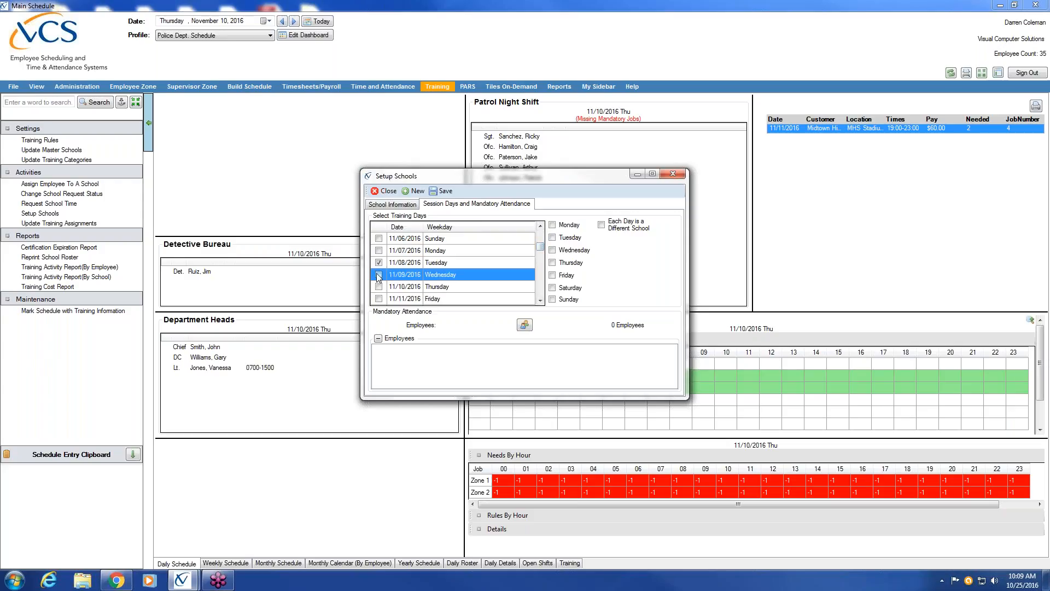
Select 12/07/2016 and 12/08/2016 as additional training days for the In Service school
{"action": "left_click", "coordinate": [542, 292]}
{"action": "left_click", "coordinate": [542, 296]}
{"action": "left_click", "coordinate": [542, 296]}
{"action": "left_click", "coordinate": [543, 296]}
{"action": "left_click", "coordinate": [542, 296]}
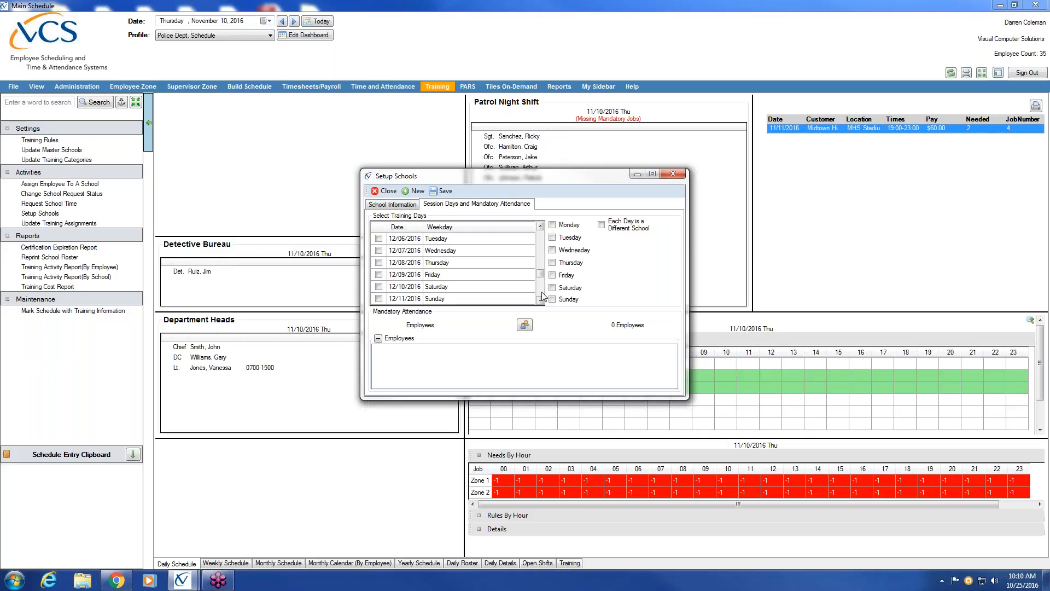
{"action": "left_click", "coordinate": [378, 251]}
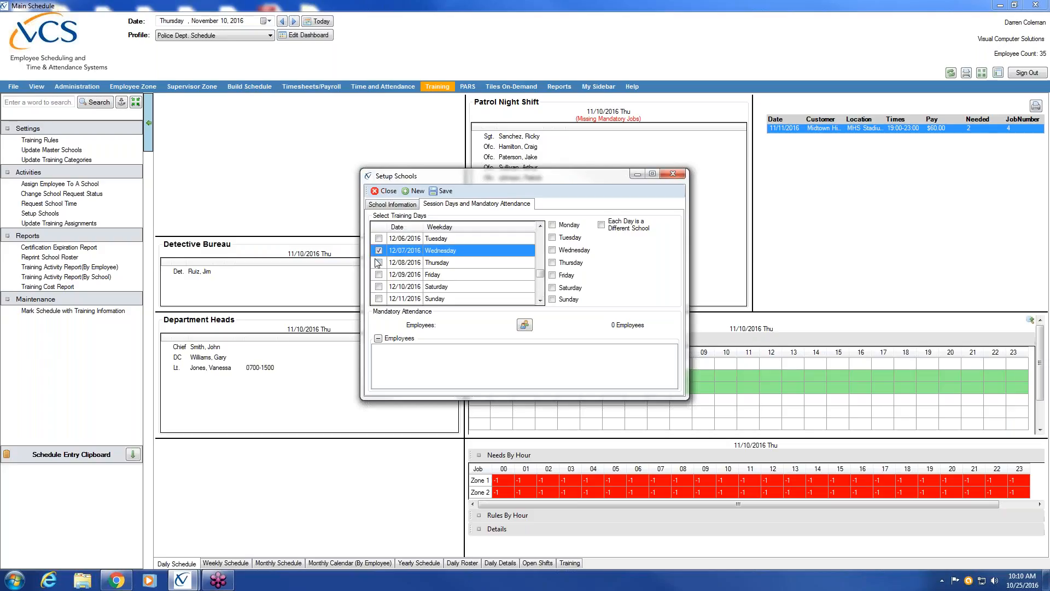
{"action": "left_click", "coordinate": [378, 263]}
{"action": "left_click", "coordinate": [379, 263]}
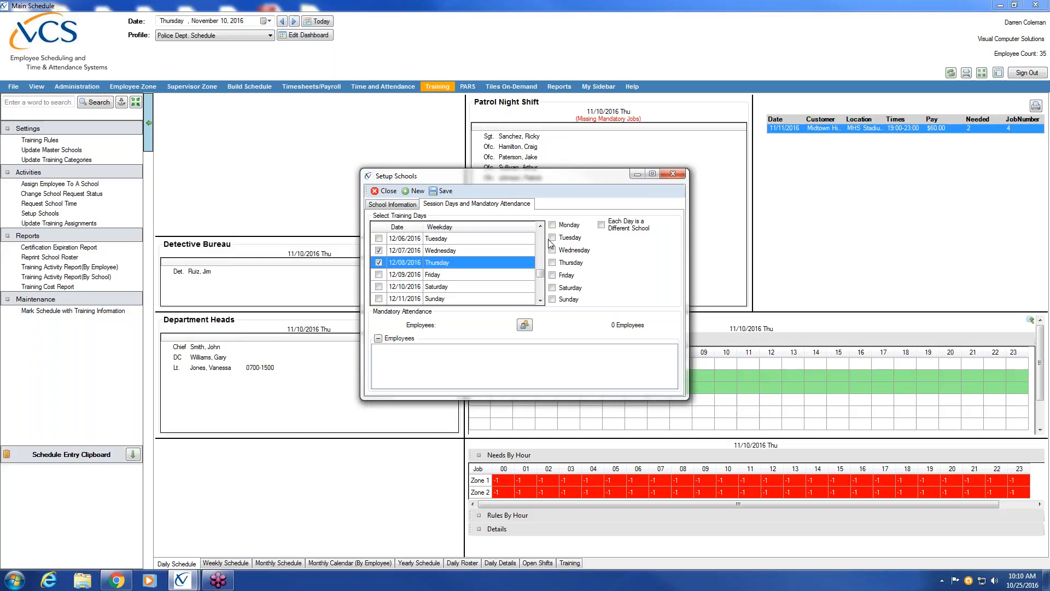
Turn the Each Day is a Different School option on and off, and deselect 12/08/2016 as a training day
{"action": "left_click", "coordinate": [601, 225]}
{"action": "left_click", "coordinate": [602, 225]}
{"action": "mouse_move", "coordinate": [542, 275]}
{"action": "left_mouse_down"}
{"action": "mouse_move", "coordinate": [541, 246]}
{"action": "mouse_move", "coordinate": [541, 279]}
{"action": "left_mouse_up"}
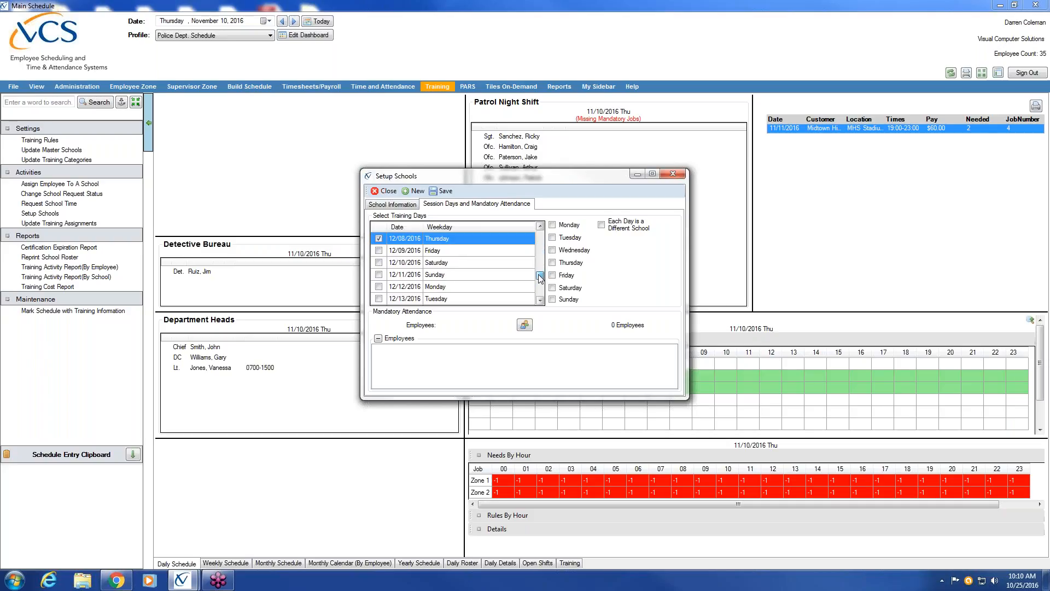
{"action": "left_click", "coordinate": [540, 225]}
{"action": "left_click", "coordinate": [540, 225]}
{"action": "left_click", "coordinate": [379, 263]}
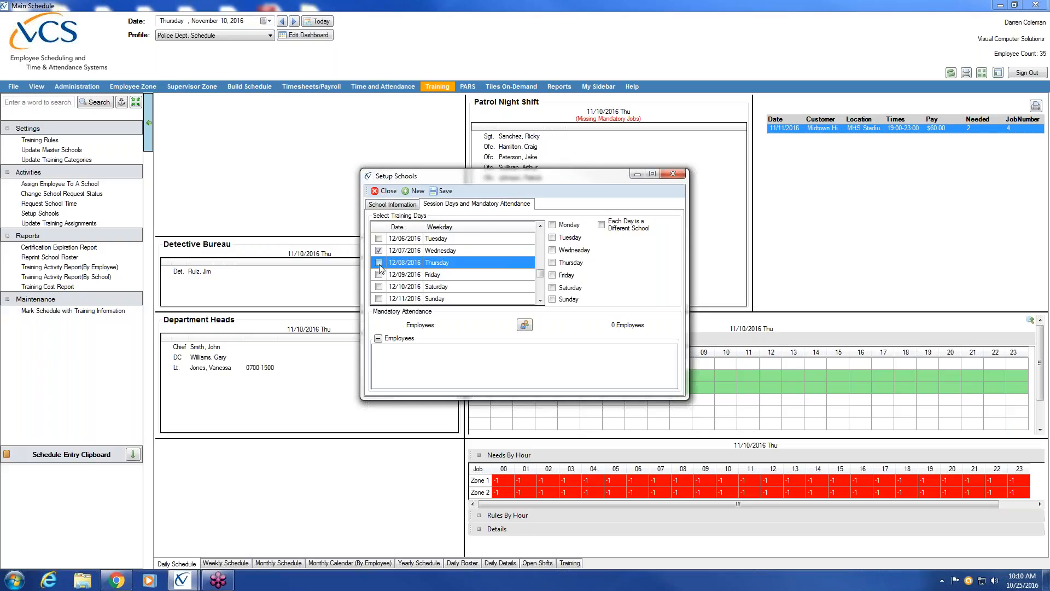
{"action": "scroll", "coordinate": [534, 245], "scroll_direction": "up", "scroll_amount": 6}
{"action": "scroll", "coordinate": [546, 243], "scroll_direction": "up", "scroll_amount": 2}
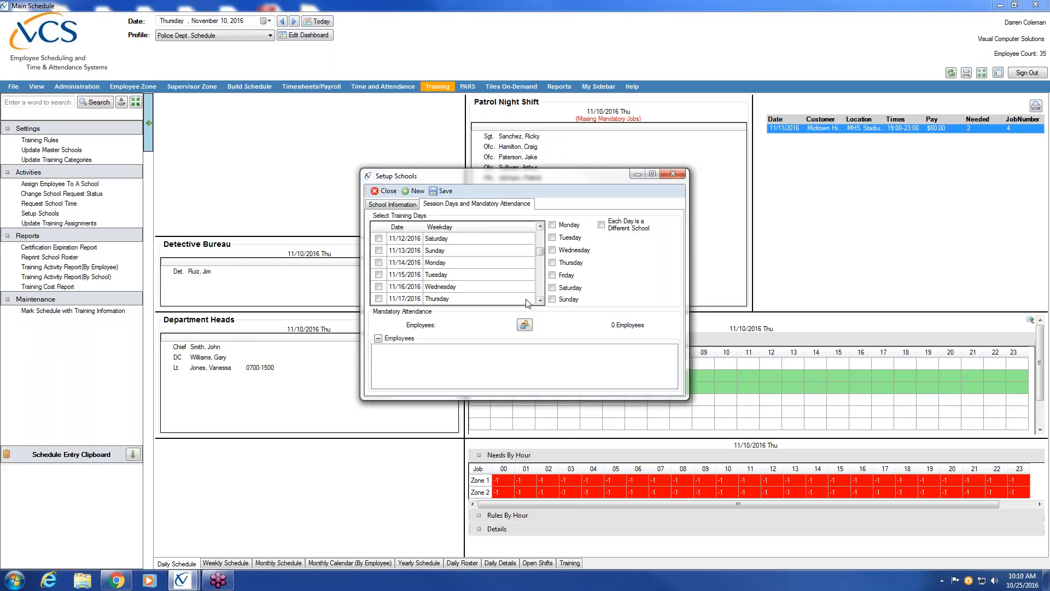
{"action": "left_click", "coordinate": [540, 300]}
{"action": "left_click", "coordinate": [379, 275]}
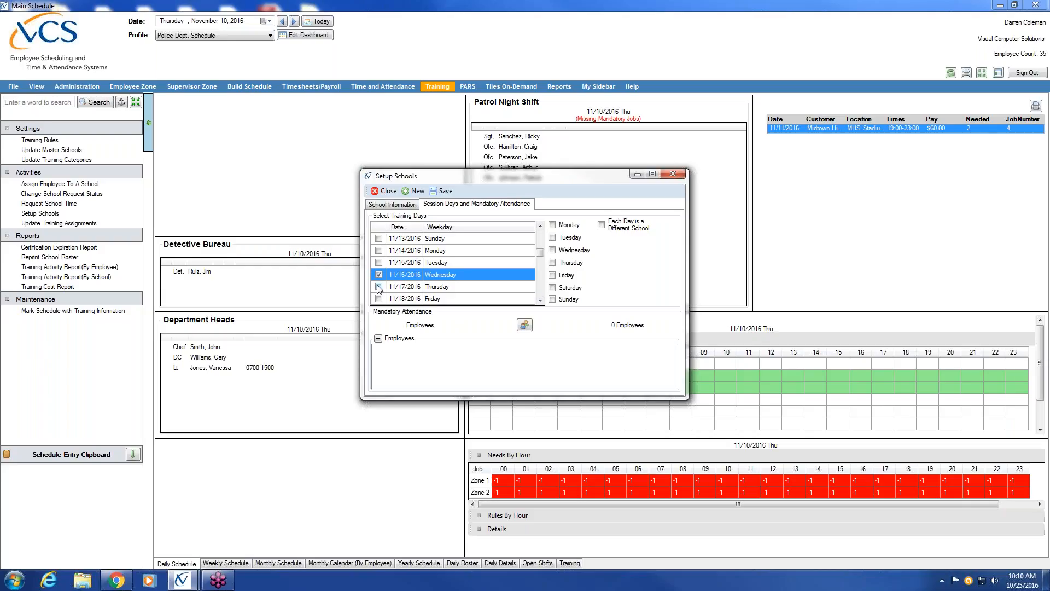
{"action": "left_click", "coordinate": [379, 286]}
{"action": "left_click", "coordinate": [540, 226]}
{"action": "left_click", "coordinate": [541, 225]}
{"action": "left_click", "coordinate": [541, 226]}
{"action": "left_click", "coordinate": [540, 225]}
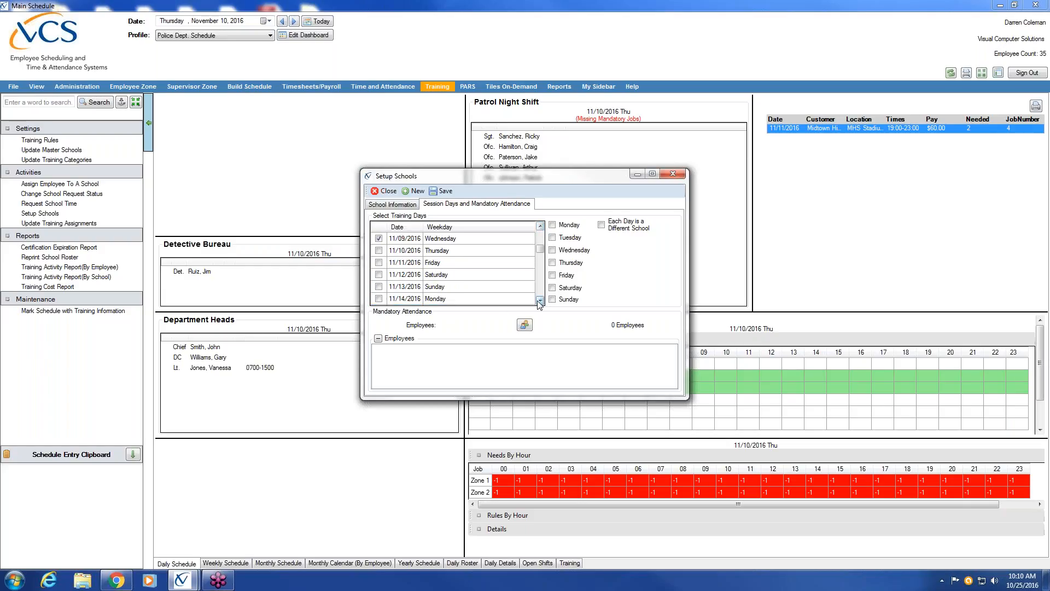
{"action": "scroll", "coordinate": [535, 298], "scroll_direction": "down", "scroll_amount": 1}
{"action": "left_click", "coordinate": [377, 285]}
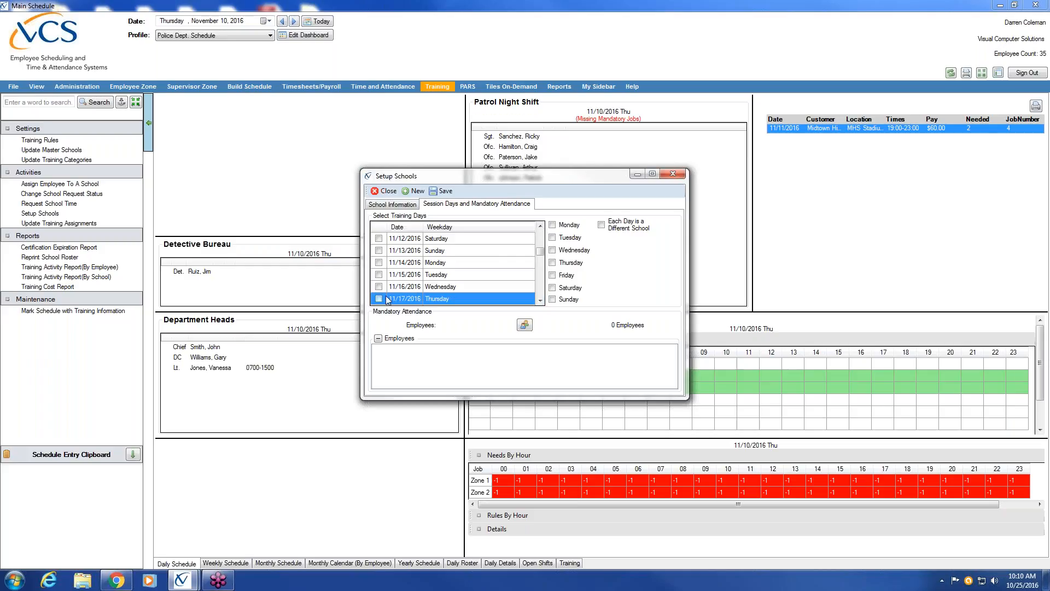
Deselect 11/08/2016 and select 11/10/2016 as a training day alongside 11/09/2016
{"action": "left_click", "coordinate": [540, 226]}
{"action": "left_click", "coordinate": [541, 226]}
{"action": "left_click", "coordinate": [540, 226]}
{"action": "left_click", "coordinate": [540, 227]}
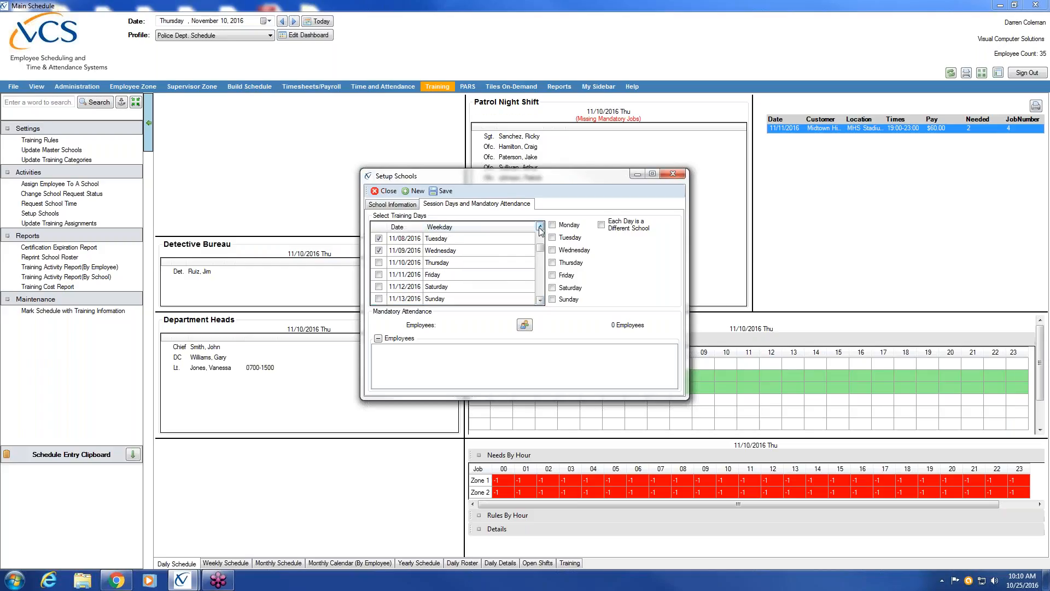
{"action": "left_click", "coordinate": [379, 239]}
{"action": "left_click", "coordinate": [379, 239]}
{"action": "left_click", "coordinate": [380, 262]}
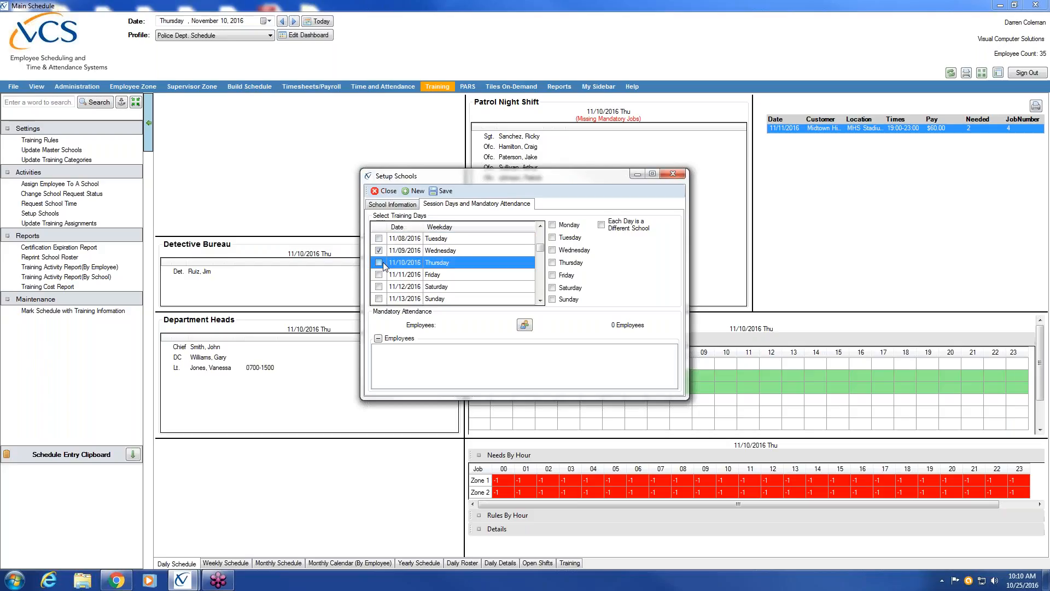
Save the In Service school with its session days and close the school setup
{"action": "left_click", "coordinate": [445, 194]}
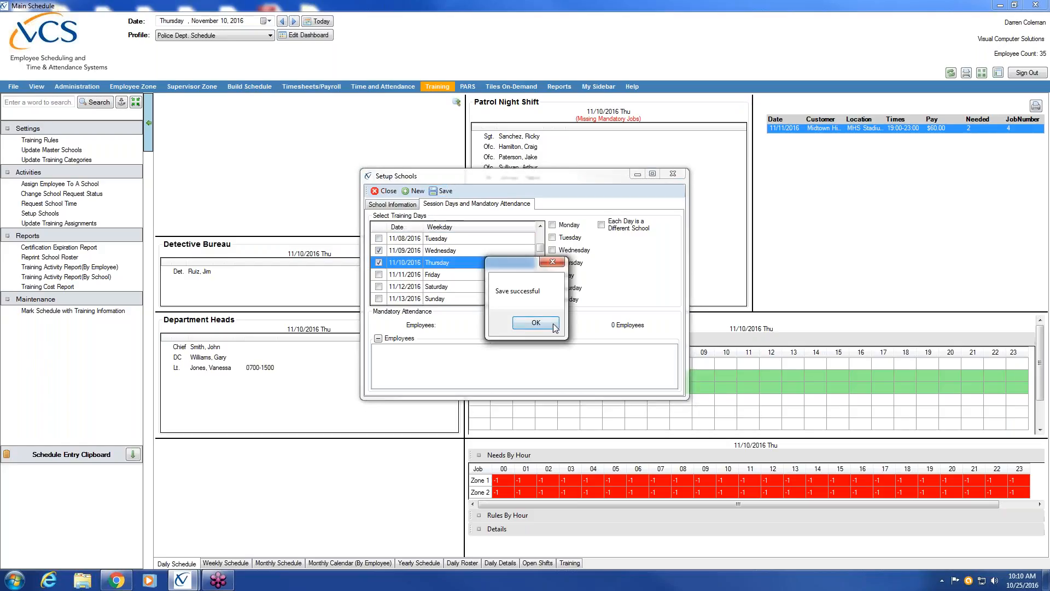
{"action": "left_click", "coordinate": [535, 323]}
{"action": "left_click", "coordinate": [386, 191]}
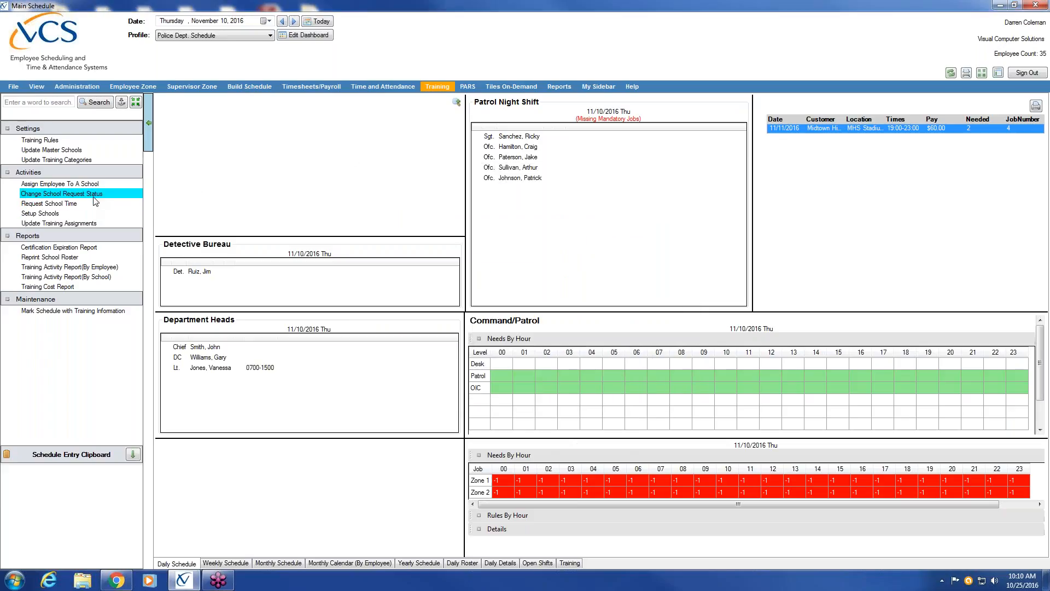
Look up the In Service entry among the schools available for employee assignment, and close the assignment without choosing one
{"action": "left_click", "coordinate": [82, 184]}
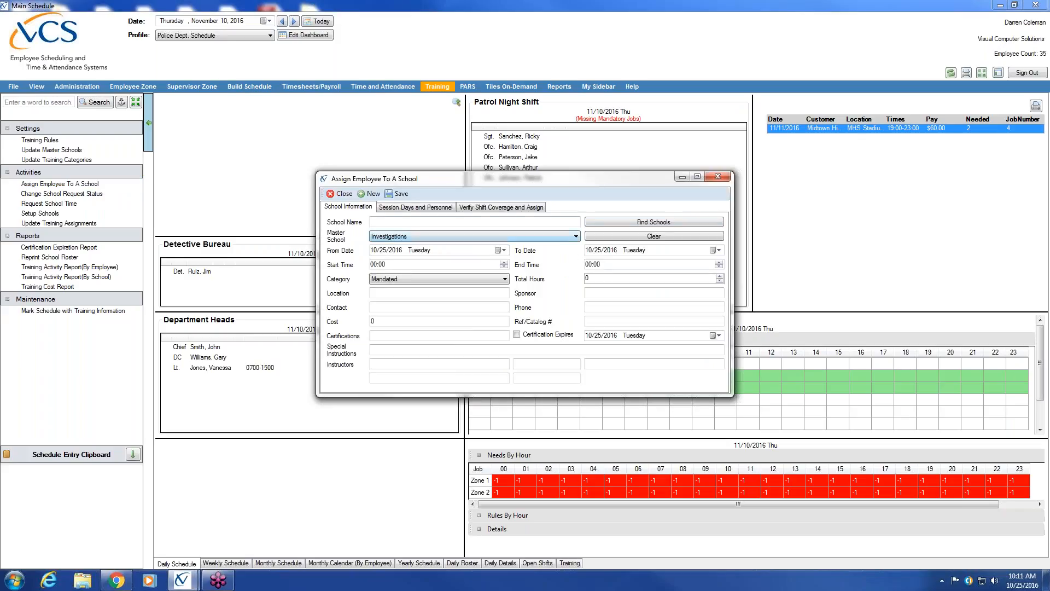
{"action": "left_click", "coordinate": [619, 224]}
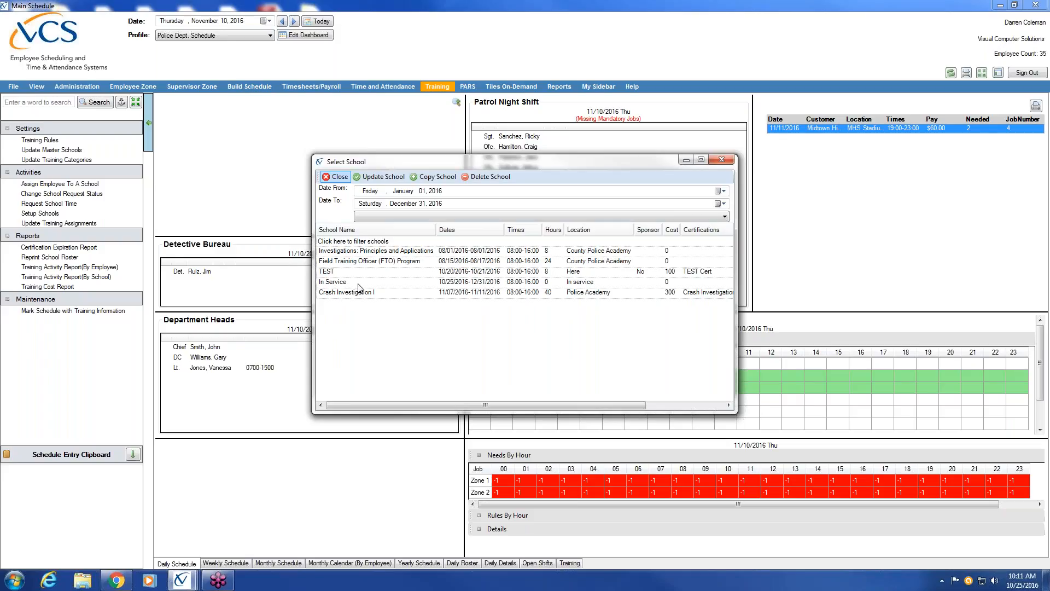
{"action": "left_click", "coordinate": [359, 282]}
{"action": "left_click", "coordinate": [364, 293]}
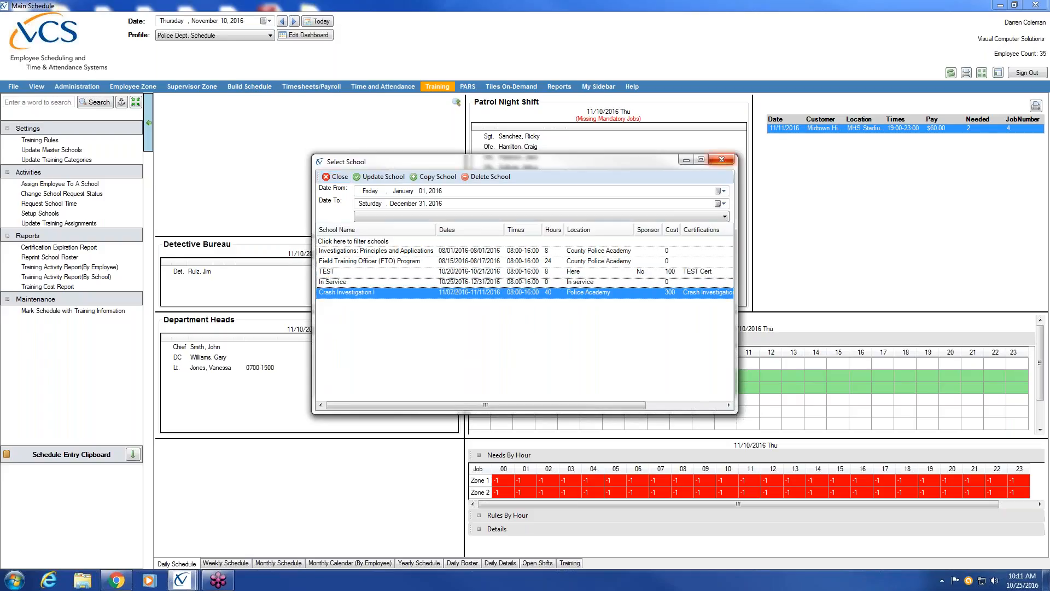
{"action": "left_click", "coordinate": [722, 159]}
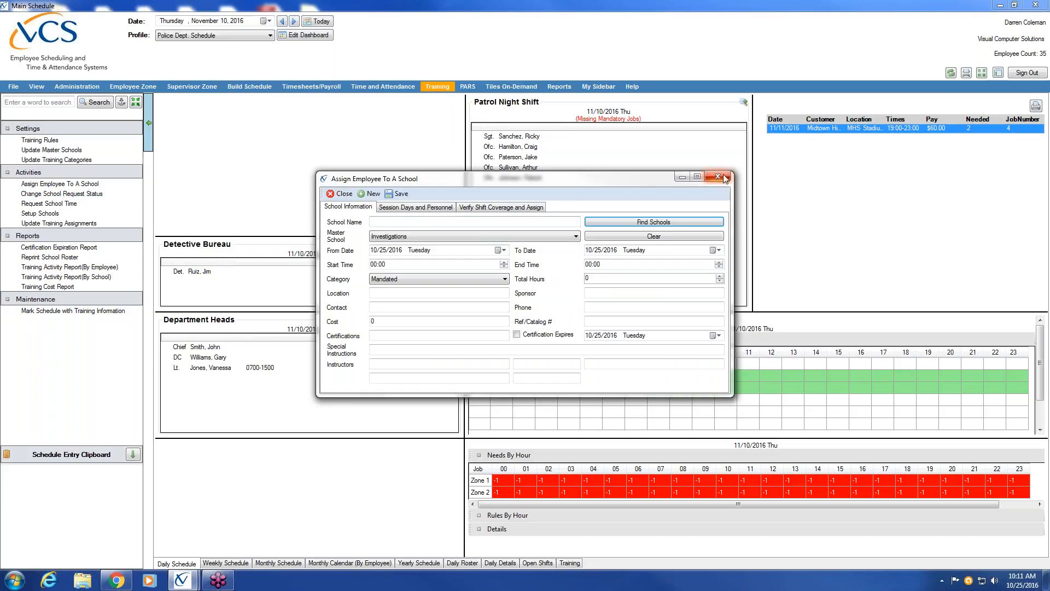
{"action": "left_click", "coordinate": [718, 176]}
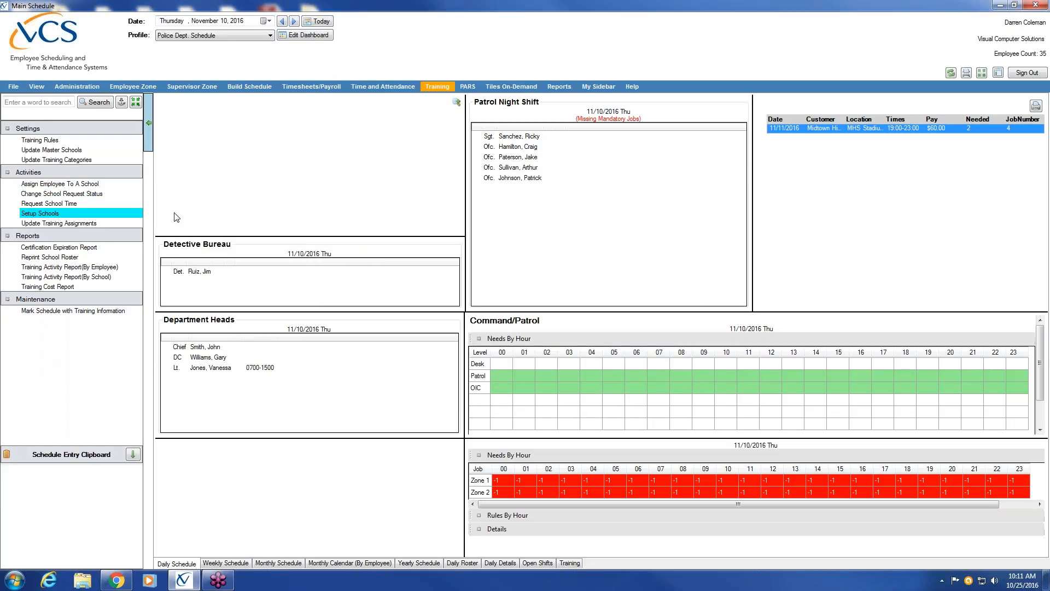
Reopen the In Service school for updating in the school setup, review its session days, and save it again
{"action": "left_click", "coordinate": [39, 213]}
{"action": "left_click", "coordinate": [640, 220]}
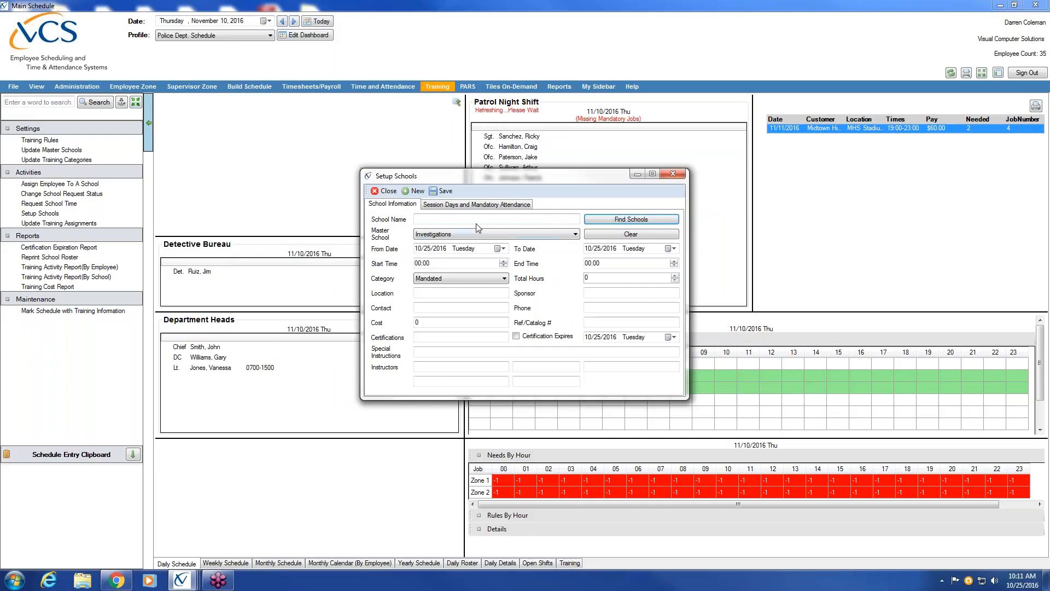
{"action": "left_click", "coordinate": [338, 285]}
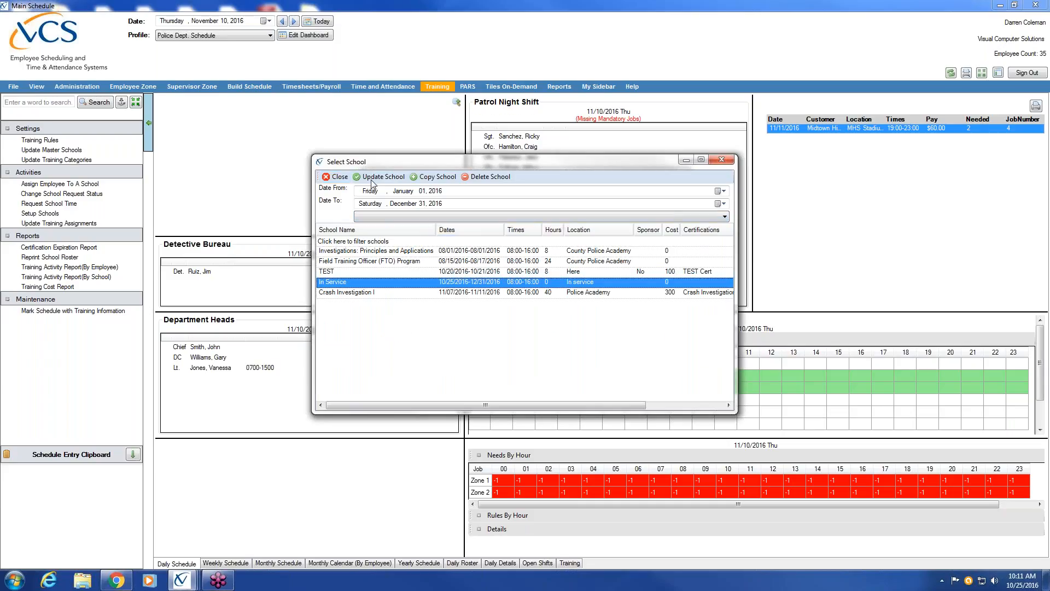
{"action": "left_click", "coordinate": [378, 178]}
{"action": "left_click", "coordinate": [450, 205]}
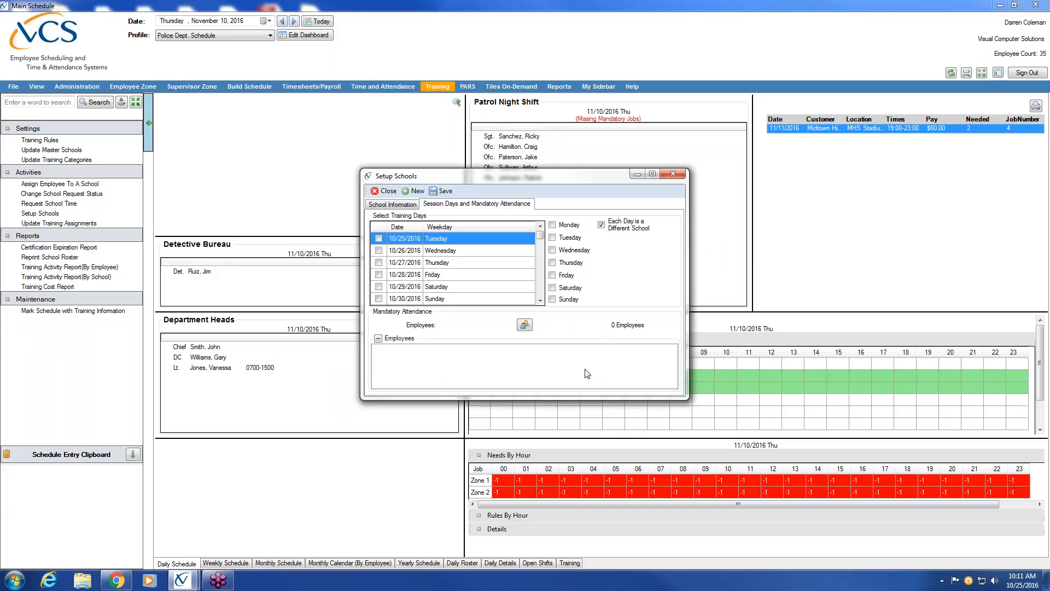
{"action": "scroll", "coordinate": [540, 291], "scroll_direction": "down", "scroll_amount": 6}
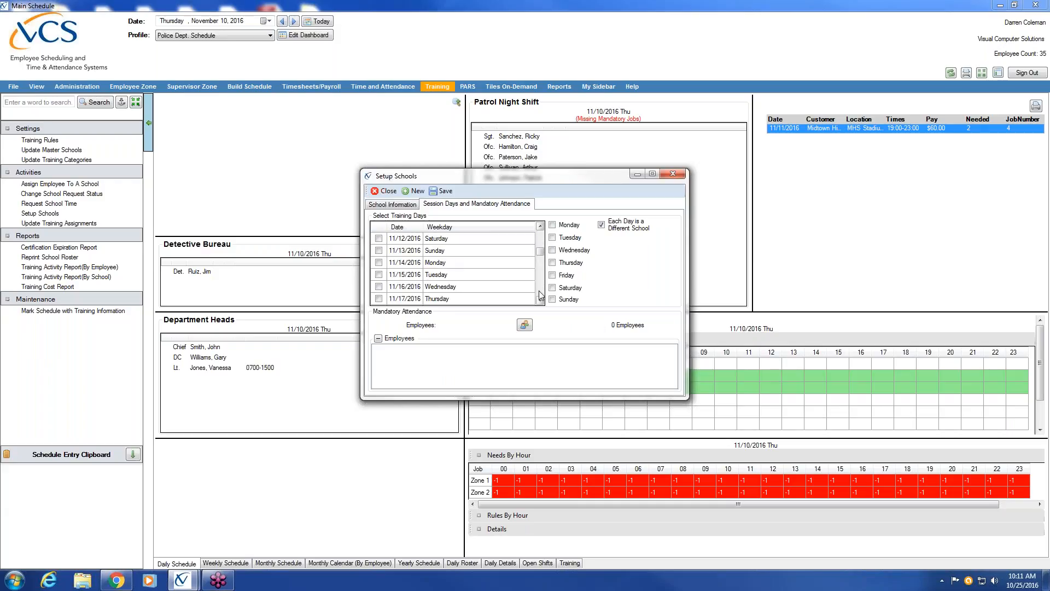
{"action": "left_click", "coordinate": [443, 191]}
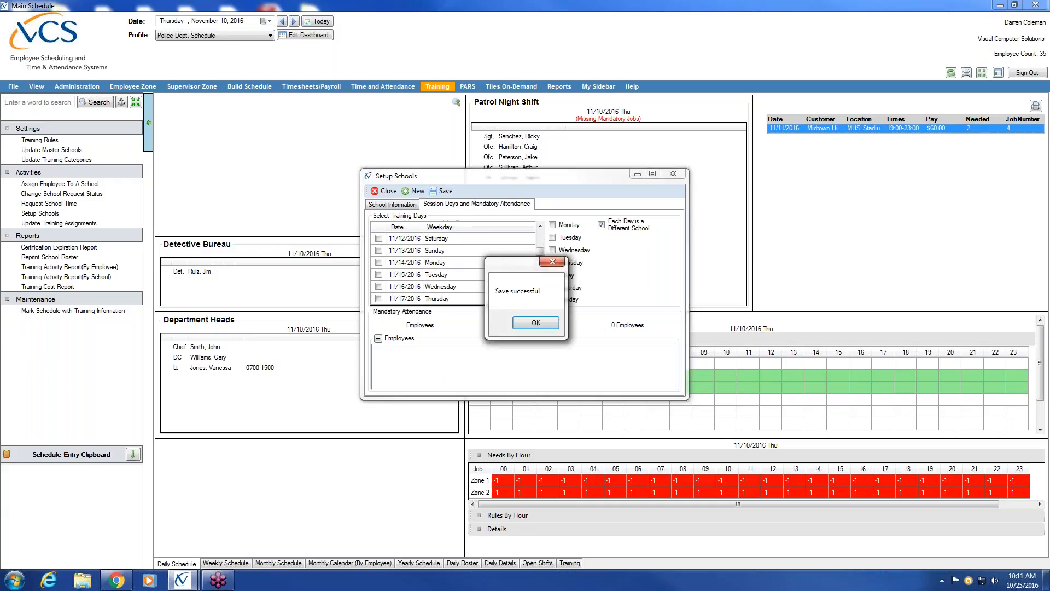
{"action": "left_click", "coordinate": [536, 323]}
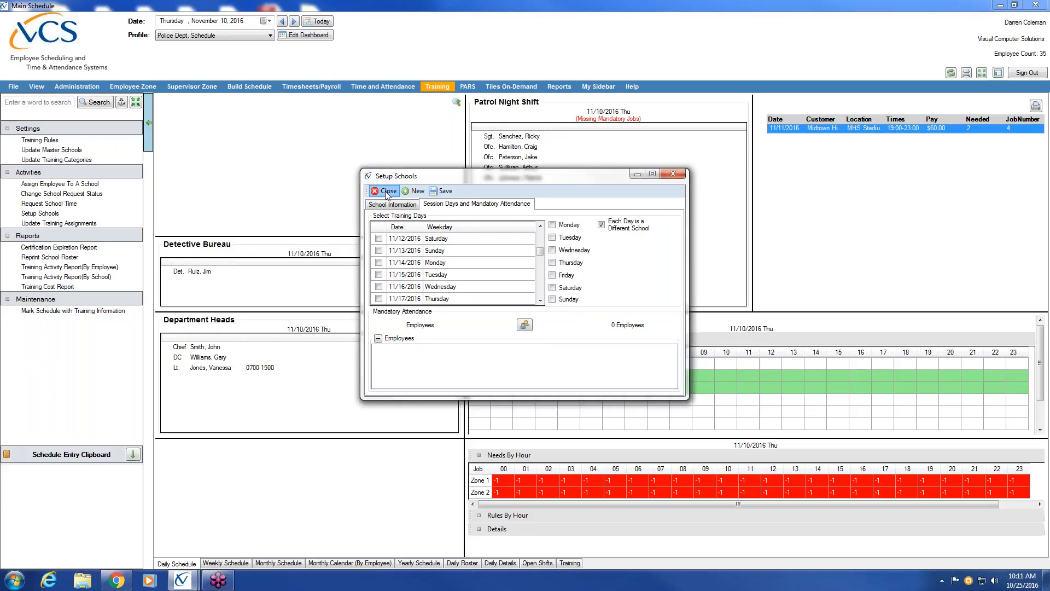
{"action": "left_click", "coordinate": [385, 191]}
Recheck how In Service is listed for employee assignment and close the assignment again
{"action": "left_click", "coordinate": [92, 184]}
{"action": "left_click", "coordinate": [684, 221]}
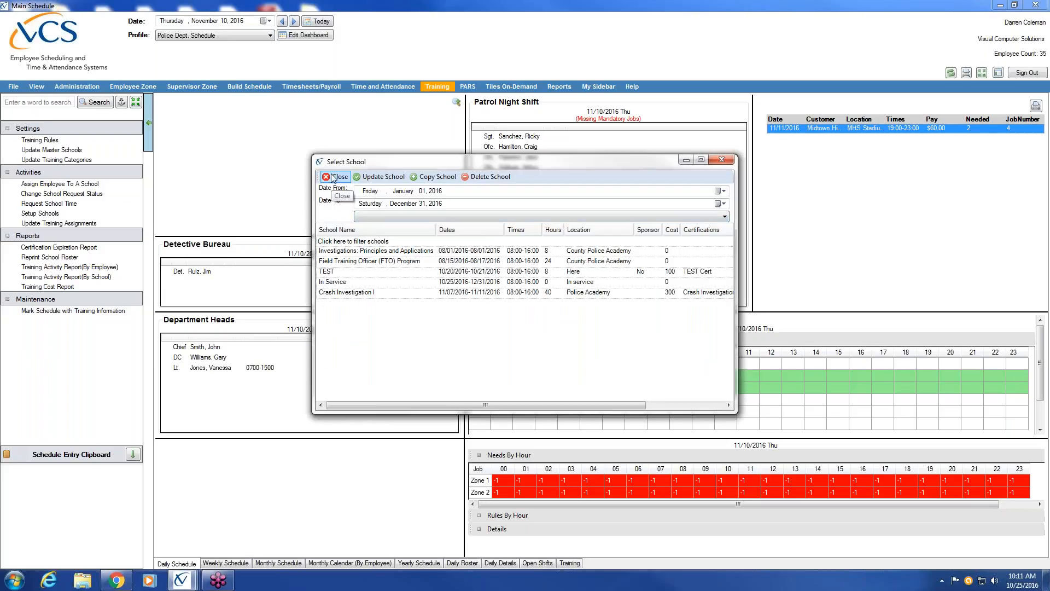
{"action": "left_click", "coordinate": [332, 179]}
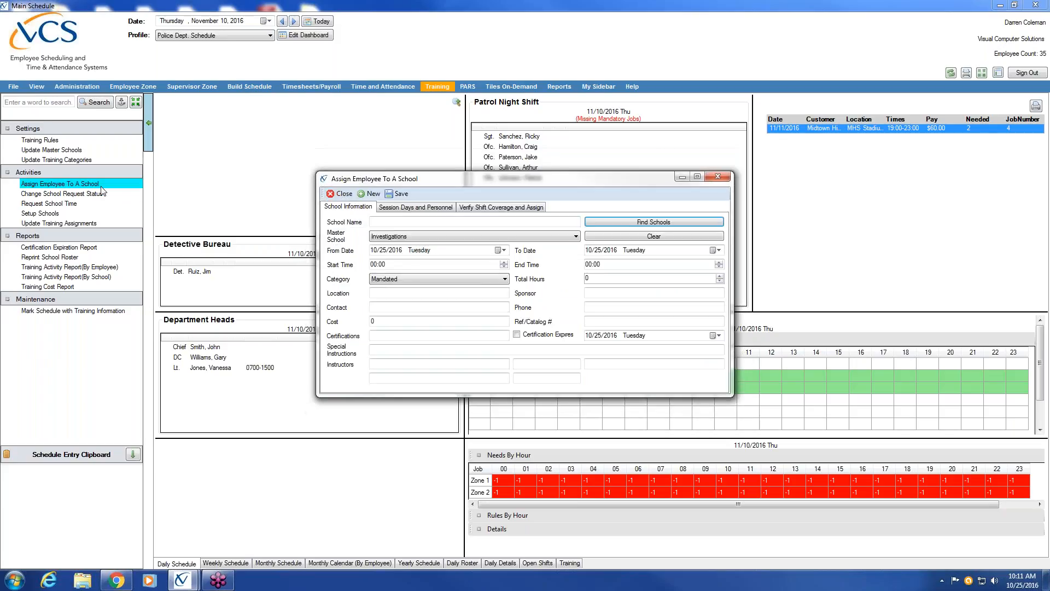
{"action": "left_click", "coordinate": [718, 177]}
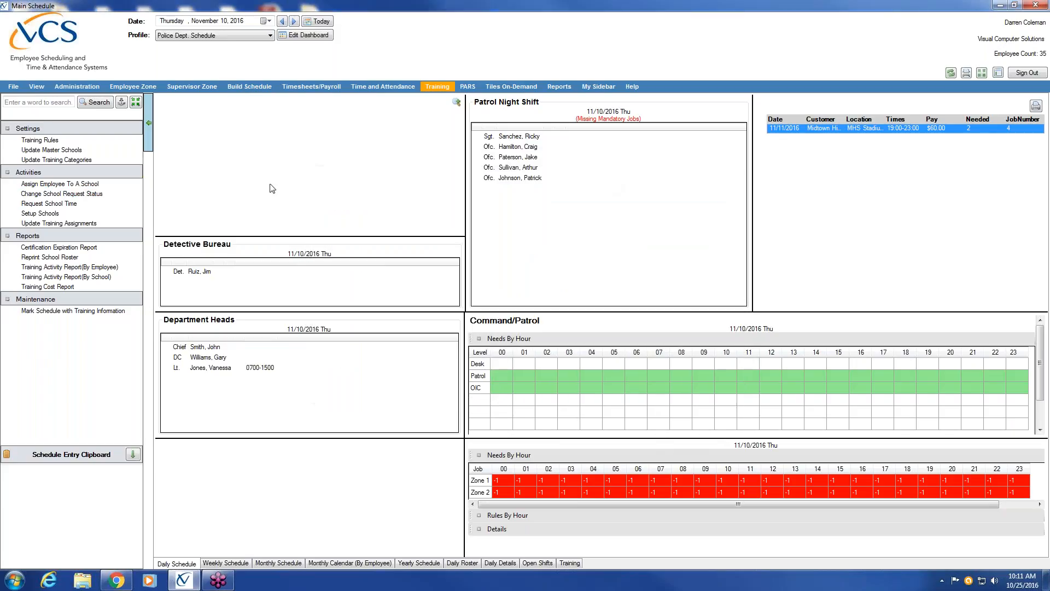
Copy the In Service school in the school setup, view the copy's session days, and save it
{"action": "left_click", "coordinate": [81, 213]}
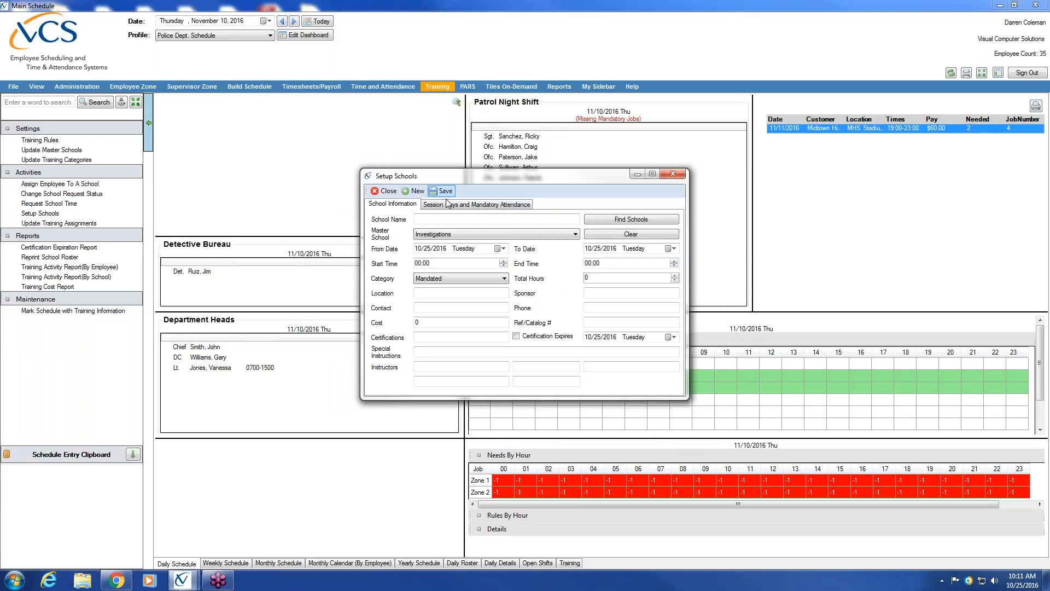
{"action": "left_click", "coordinate": [621, 218]}
{"action": "left_click", "coordinate": [348, 283]}
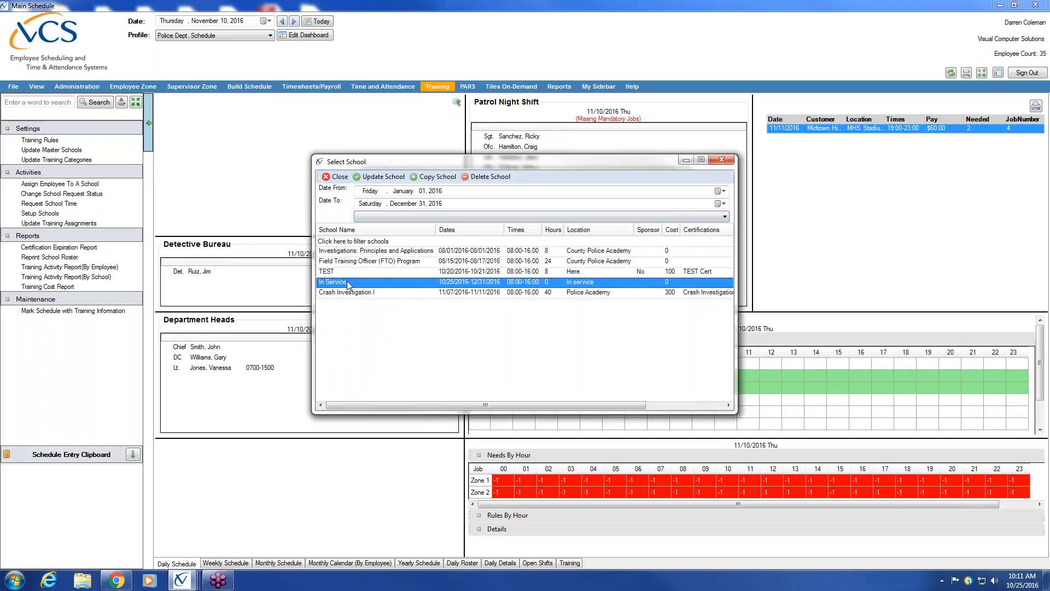
{"action": "left_click", "coordinate": [438, 177]}
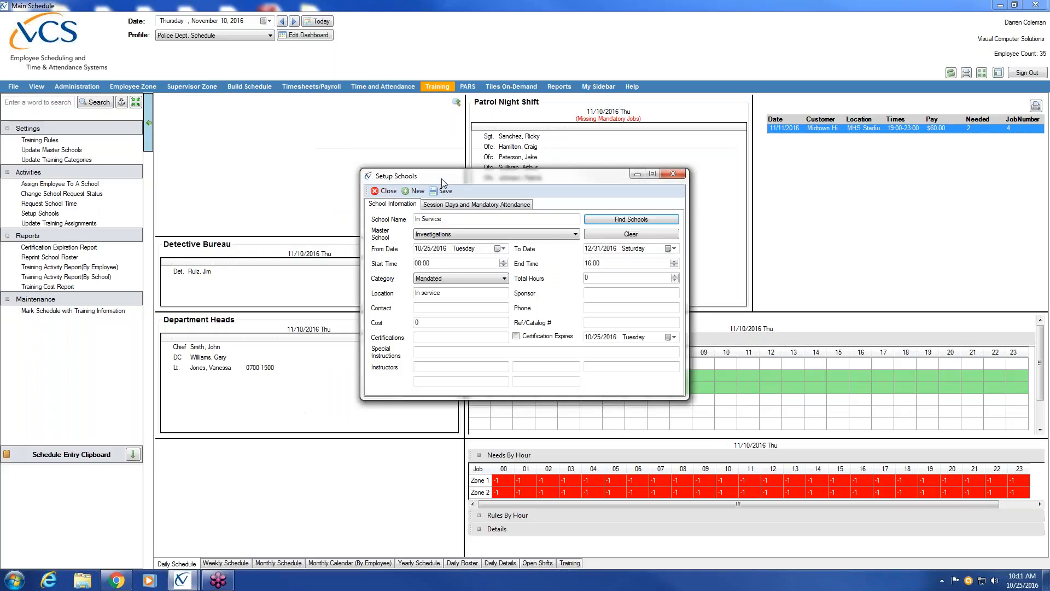
{"action": "left_click", "coordinate": [489, 202]}
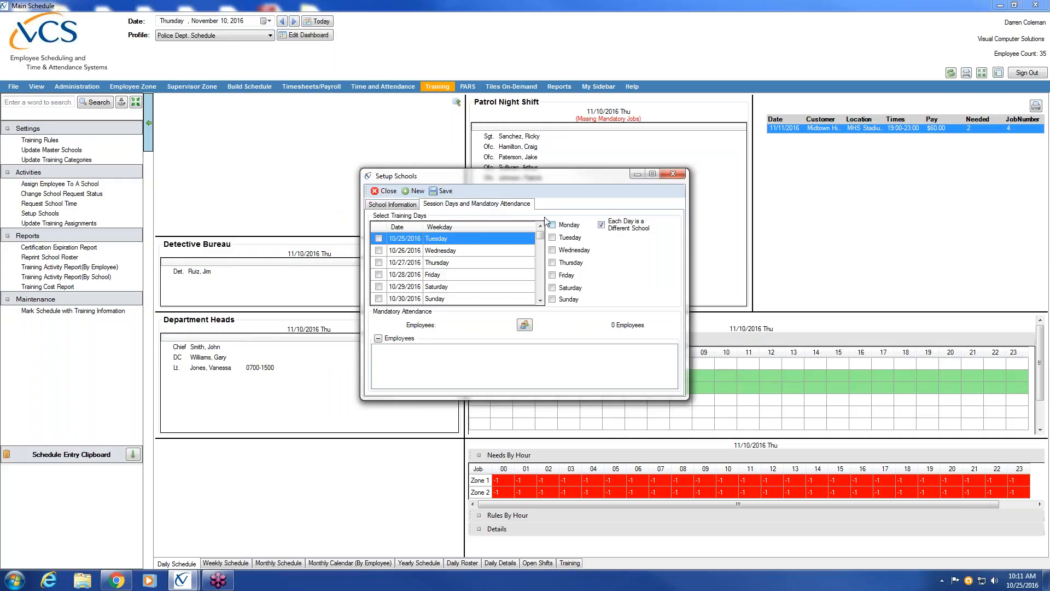
{"action": "left_click", "coordinate": [442, 194]}
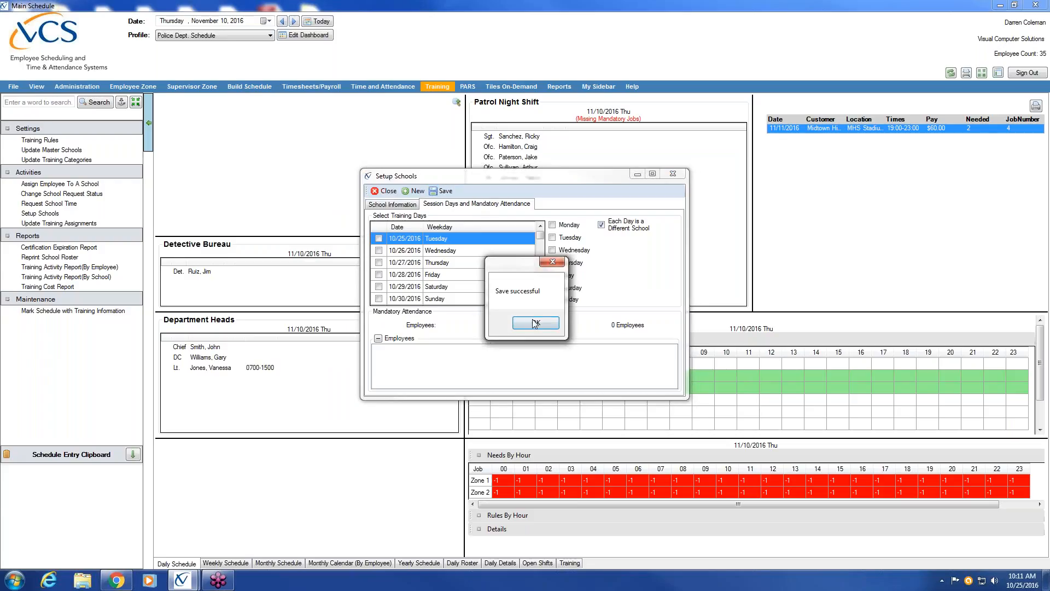
{"action": "left_click", "coordinate": [531, 325]}
{"action": "left_click", "coordinate": [389, 191]}
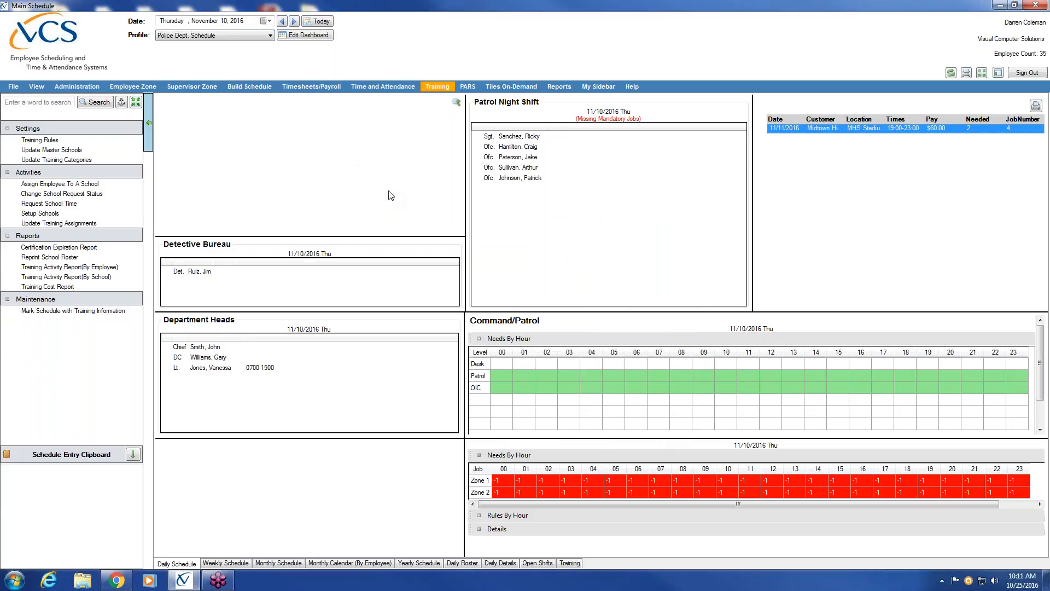
Open the 11/09/2016 In Service school for employee assignment and view its session days
{"action": "left_click", "coordinate": [102, 187]}
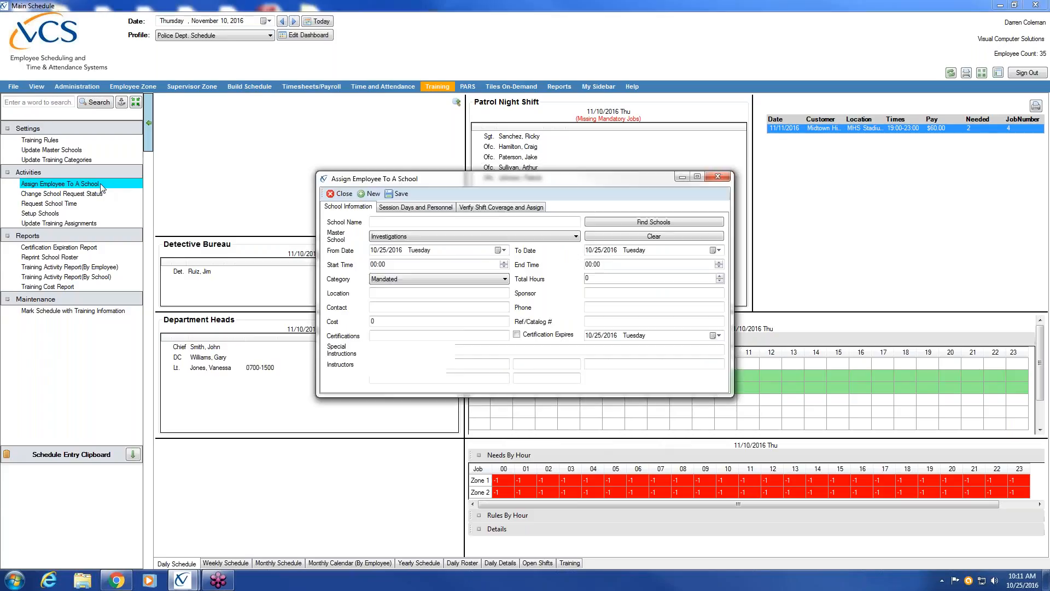
{"action": "left_click", "coordinate": [672, 225]}
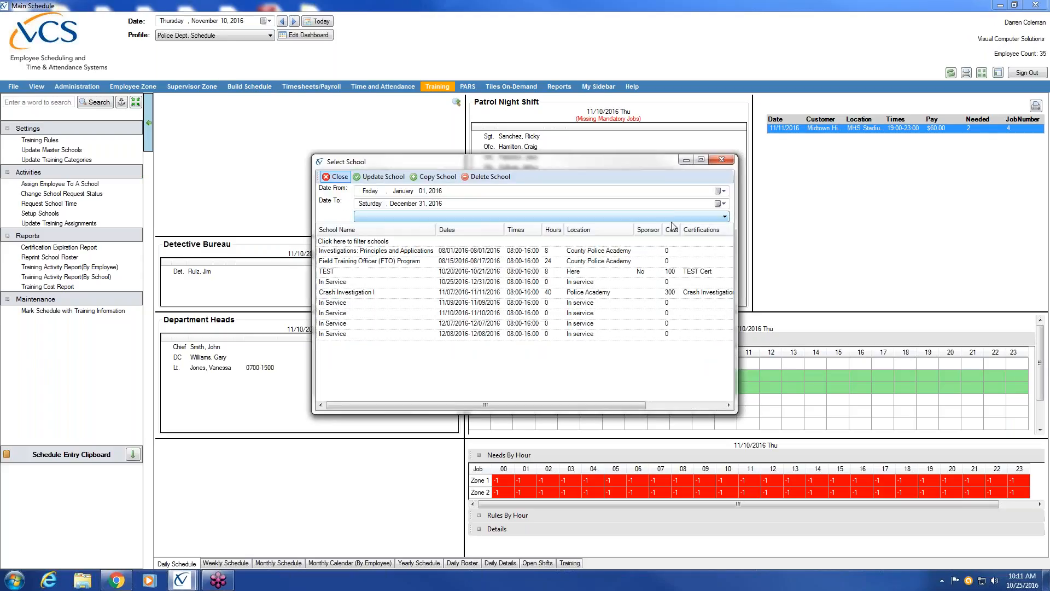
{"action": "left_click", "coordinate": [346, 303]}
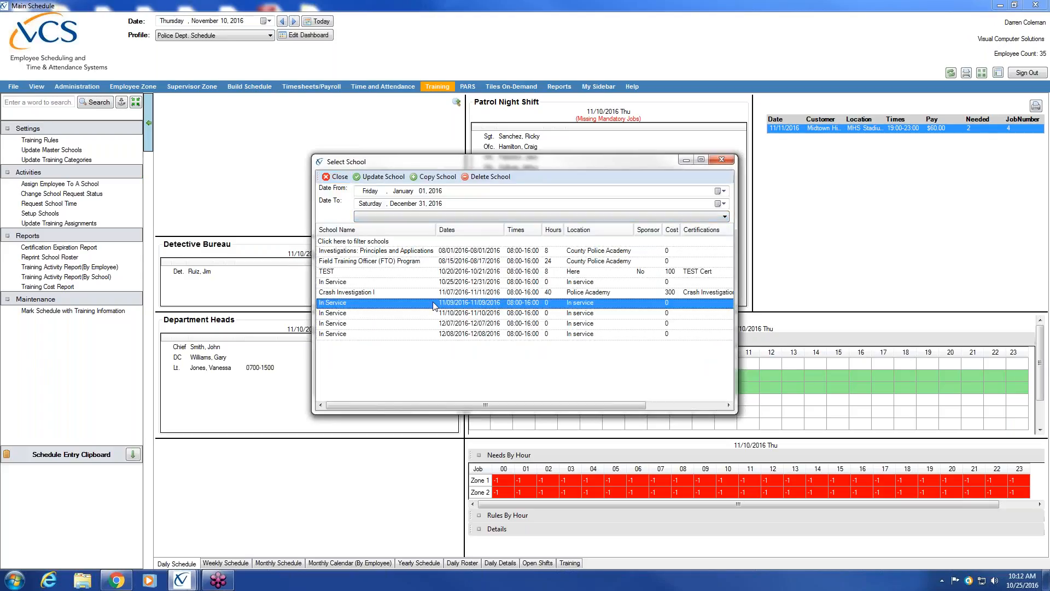
{"action": "left_click", "coordinate": [389, 177]}
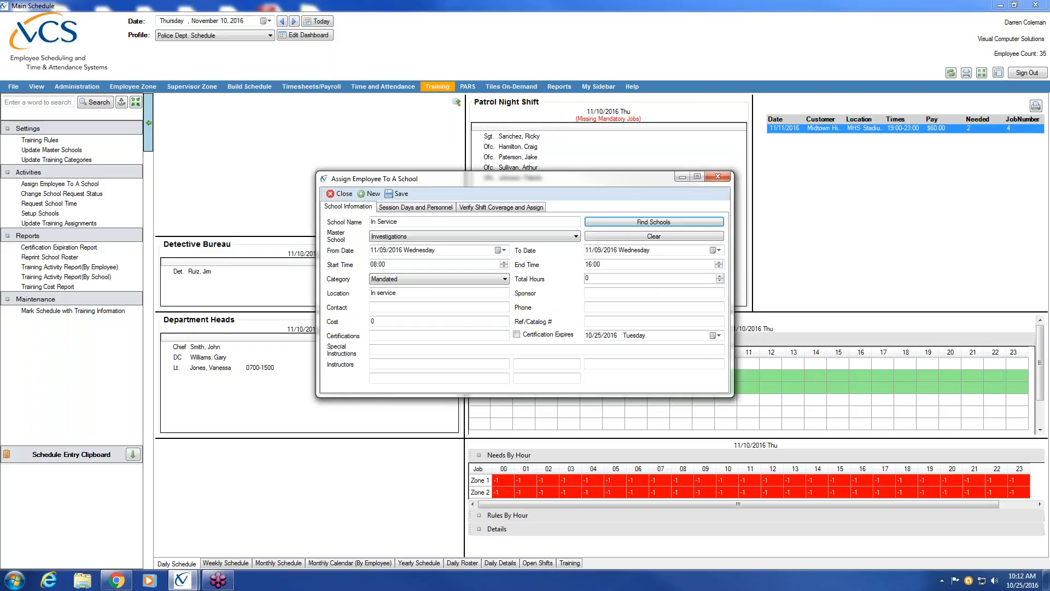
{"action": "left_click", "coordinate": [422, 207]}
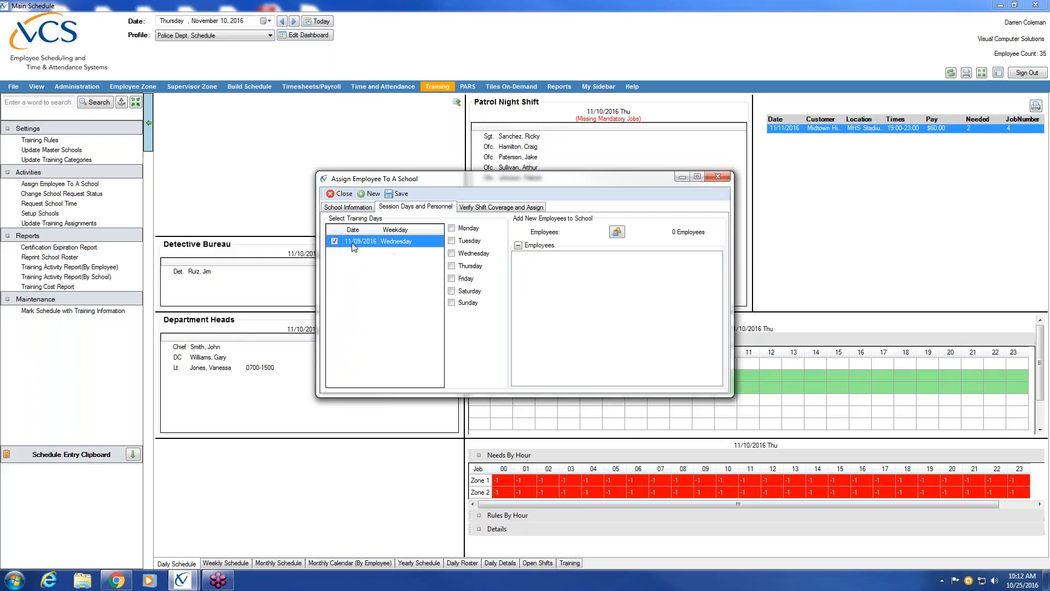
Add the Squad A sergeant to the In Service session, check the shift coverage, and close the assignment without saving
{"action": "left_click", "coordinate": [617, 232]}
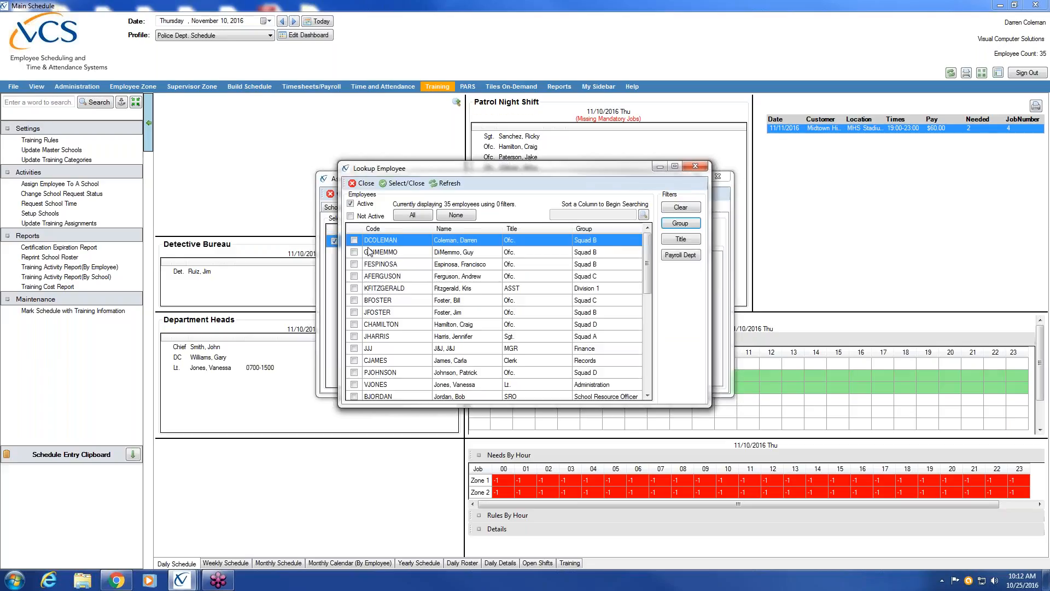
{"action": "left_click", "coordinate": [354, 336]}
{"action": "left_click", "coordinate": [407, 183]}
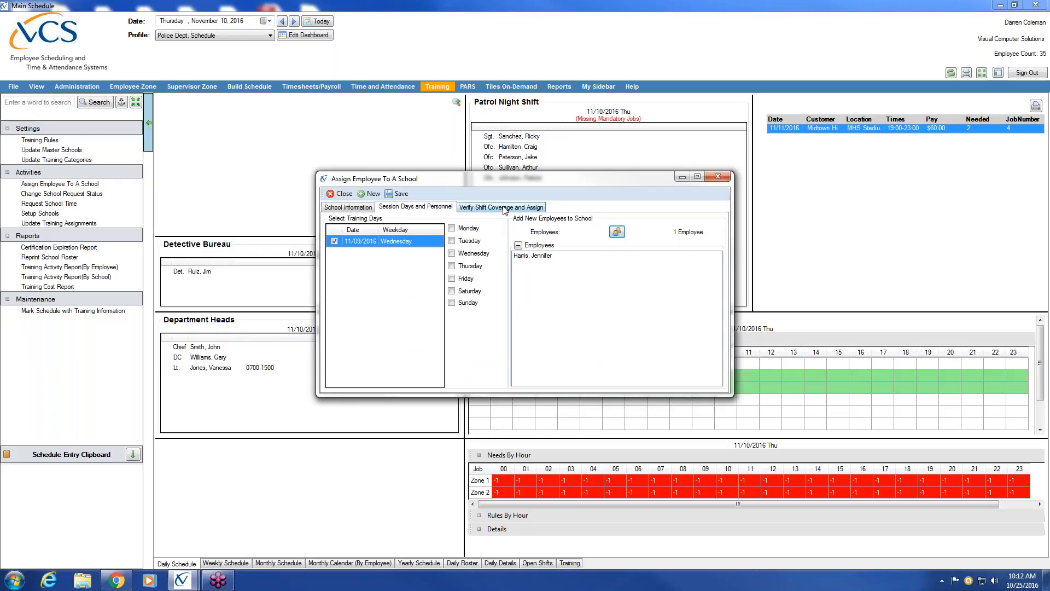
{"action": "left_click", "coordinate": [504, 208]}
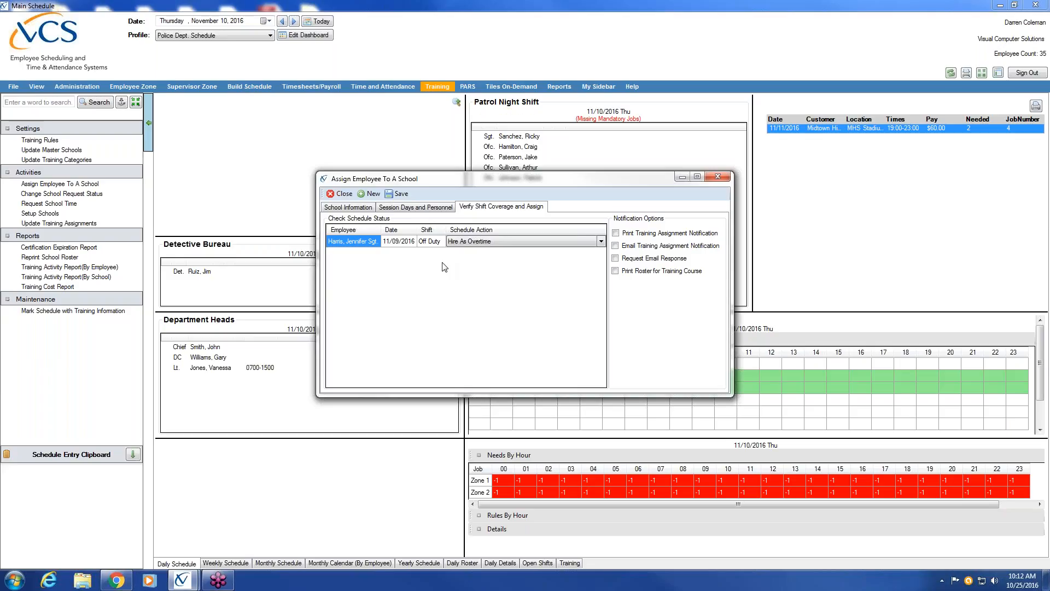
{"action": "left_click", "coordinate": [342, 193]}
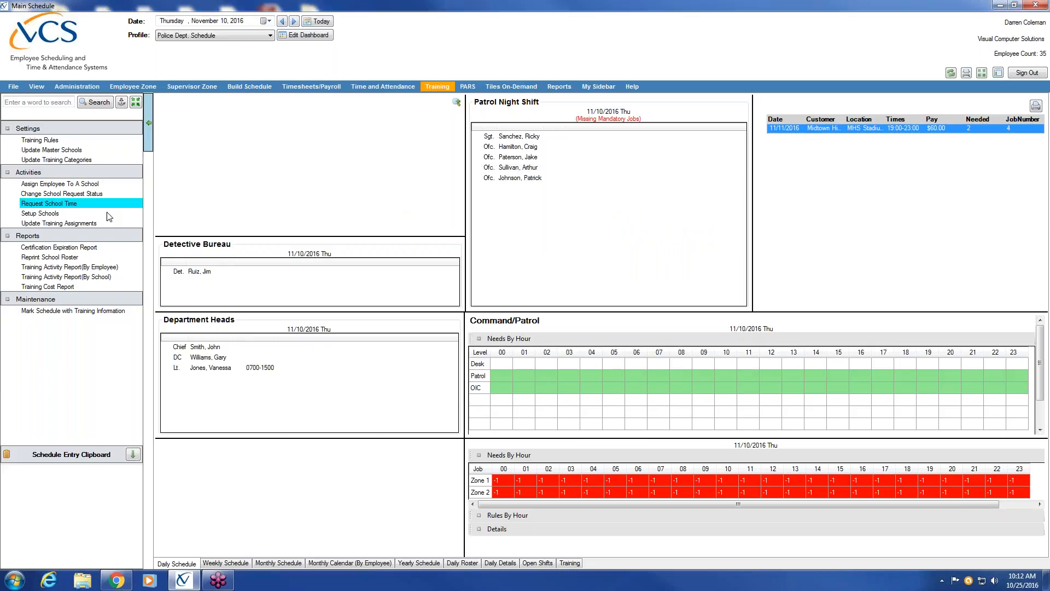
{"action": "left_click", "coordinate": [55, 213]}
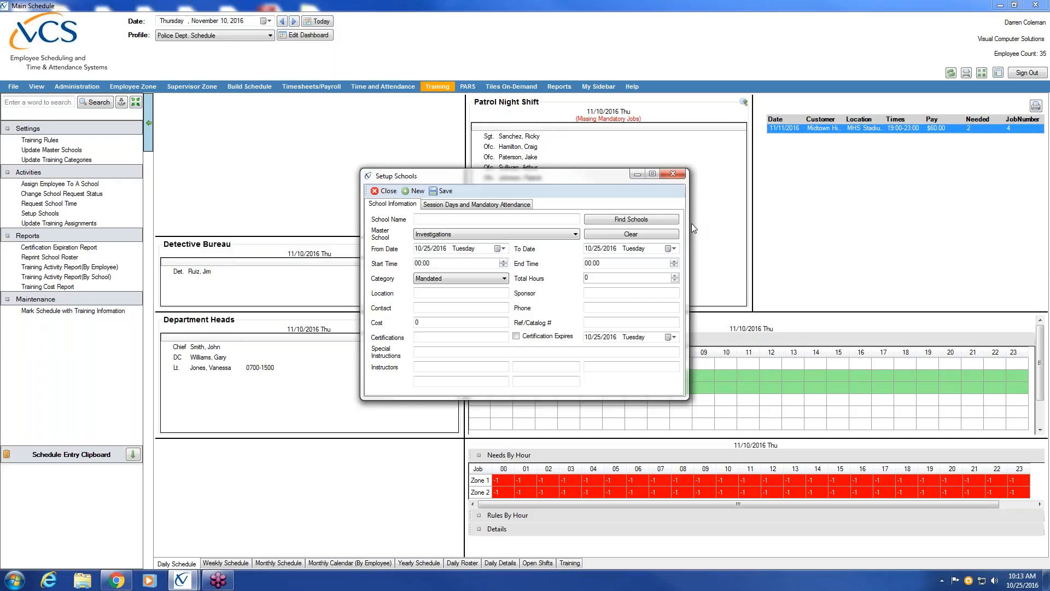
{"action": "left_click", "coordinate": [383, 191]}
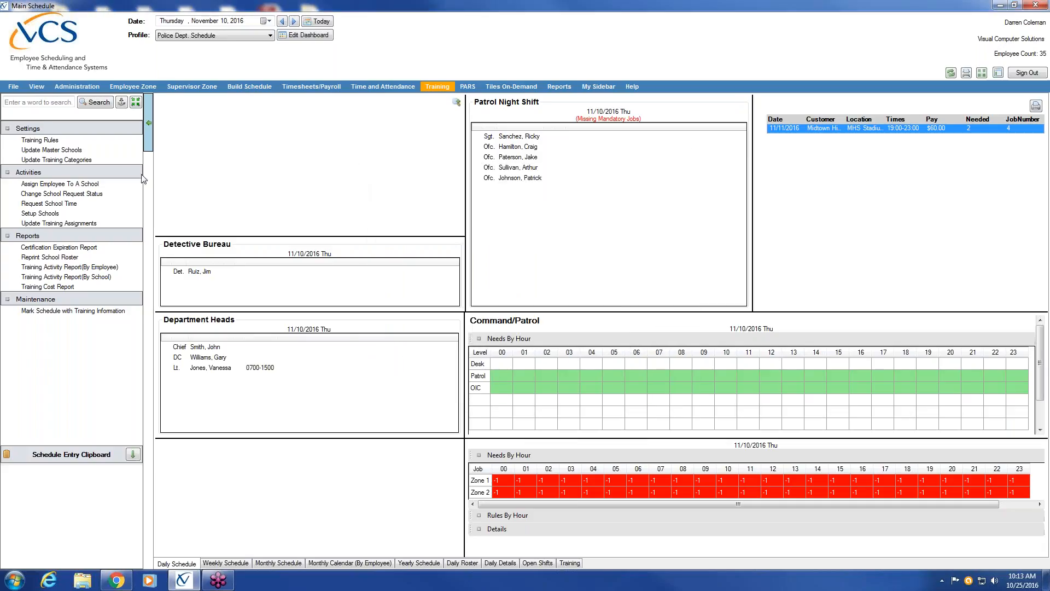
Copy the Field Training Officer (FTO) Program school into a new employee assignment
{"action": "left_click", "coordinate": [84, 187]}
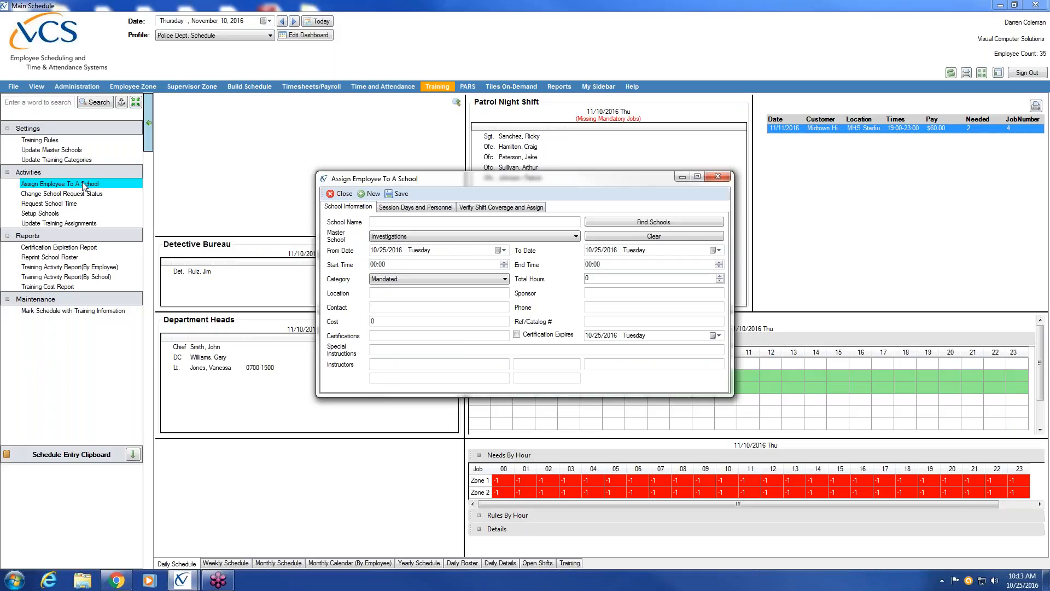
{"action": "left_click", "coordinate": [683, 226]}
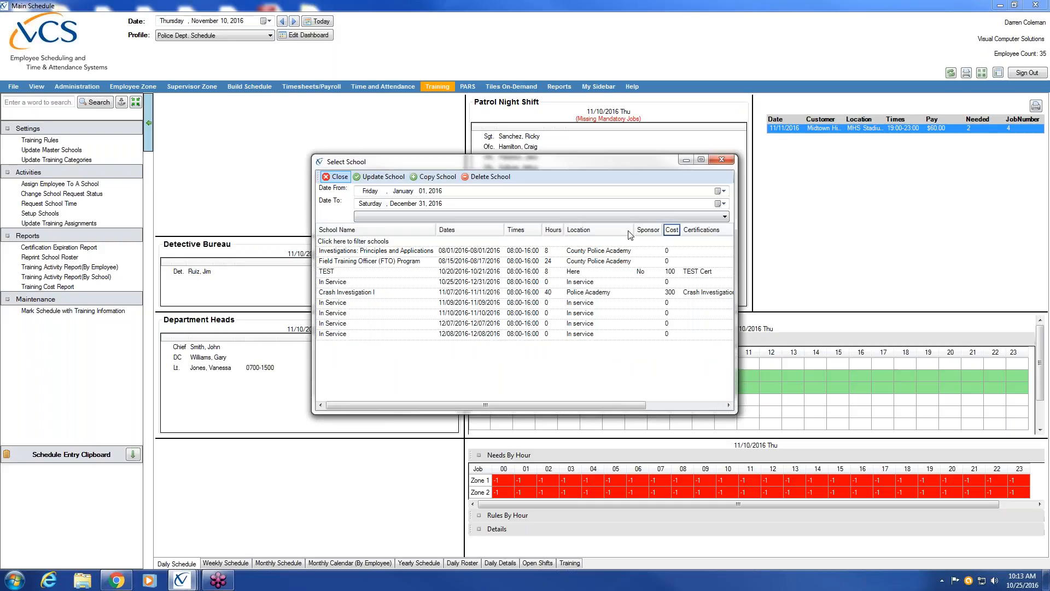
{"action": "left_click", "coordinate": [410, 262]}
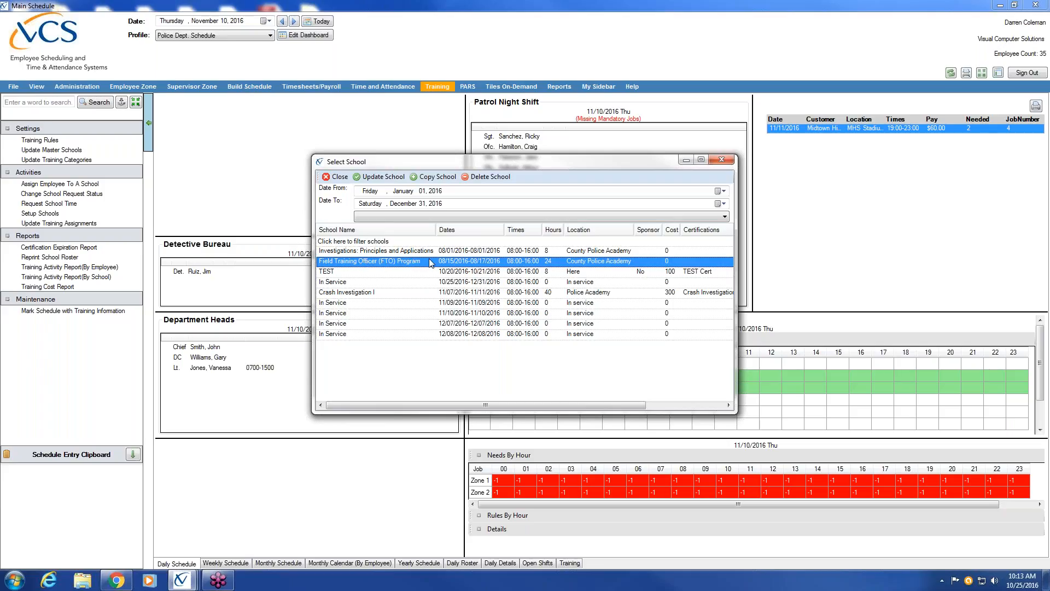
{"action": "left_click", "coordinate": [443, 177]}
Set the copied FTO Program's start date to 11/28/2016
{"action": "left_click", "coordinate": [381, 252]}
{"action": "left_click", "coordinate": [598, 250]}
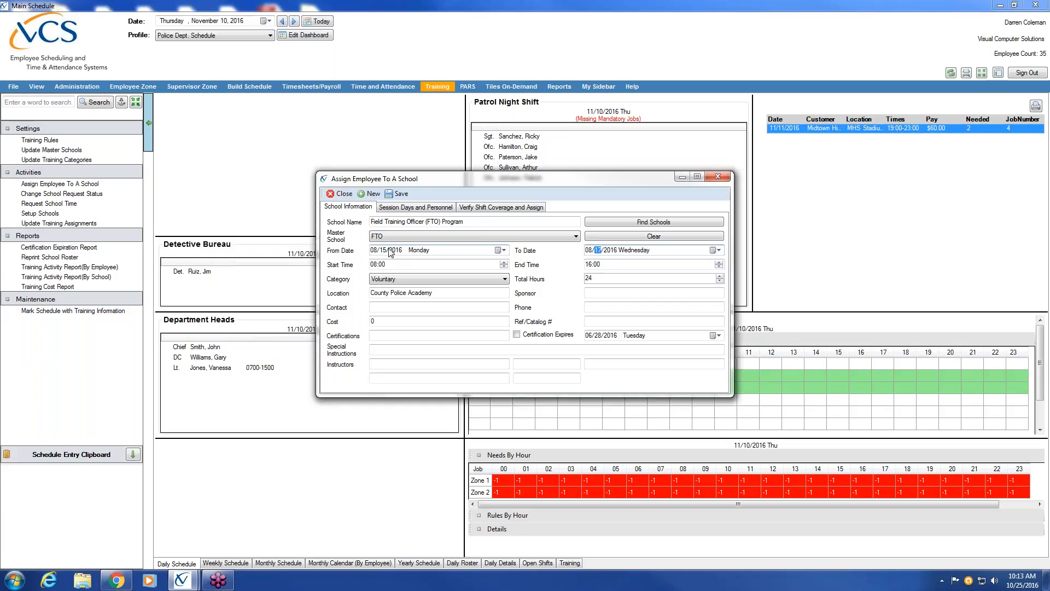
{"action": "left_click", "coordinate": [500, 250]}
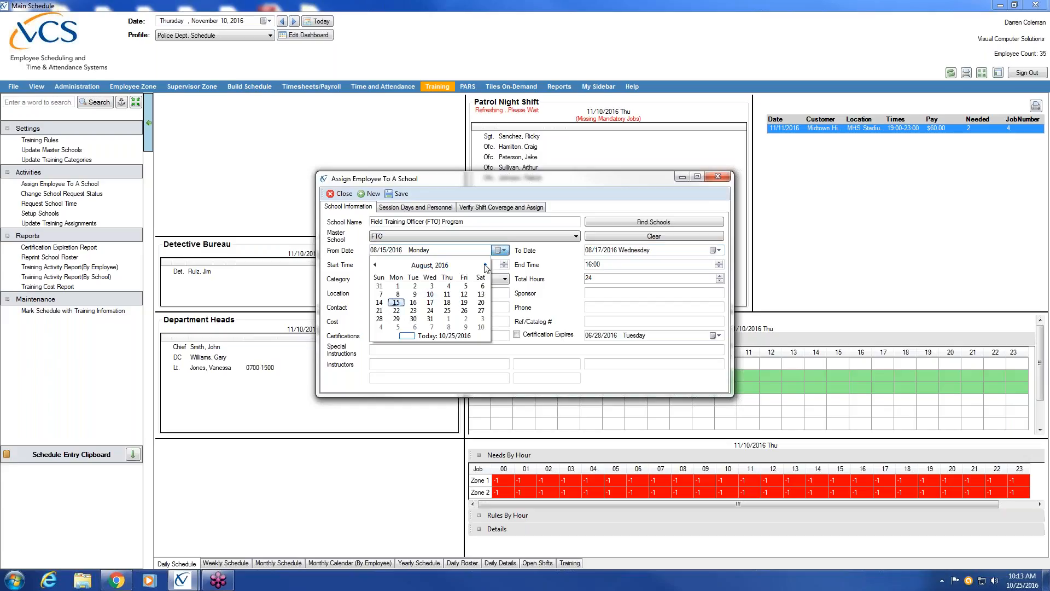
{"action": "left_click", "coordinate": [486, 266]}
{"action": "left_click", "coordinate": [486, 266]}
{"action": "left_click", "coordinate": [485, 266]}
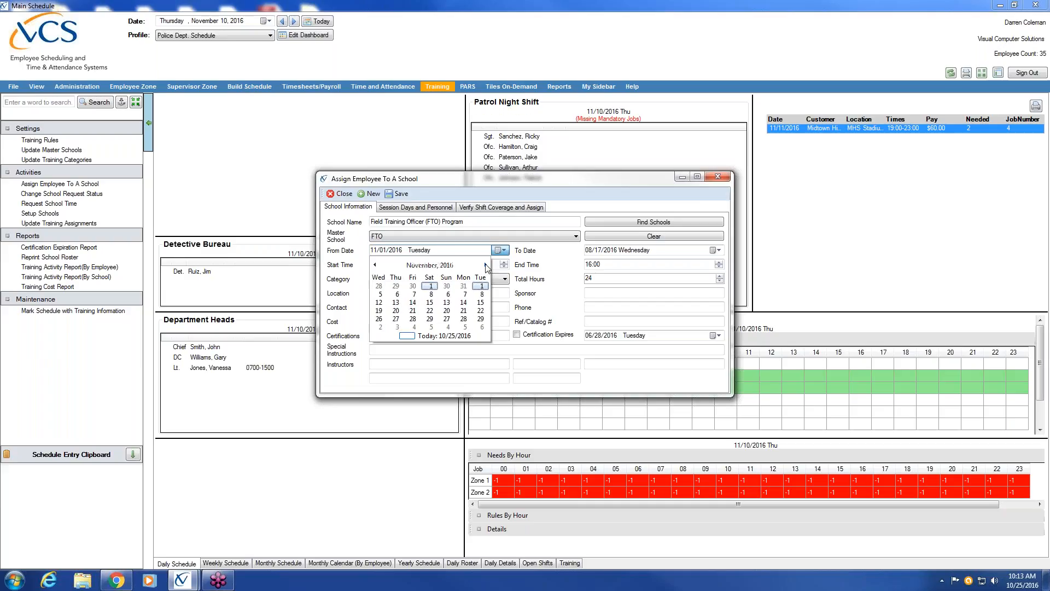
{"action": "left_click", "coordinate": [486, 266]}
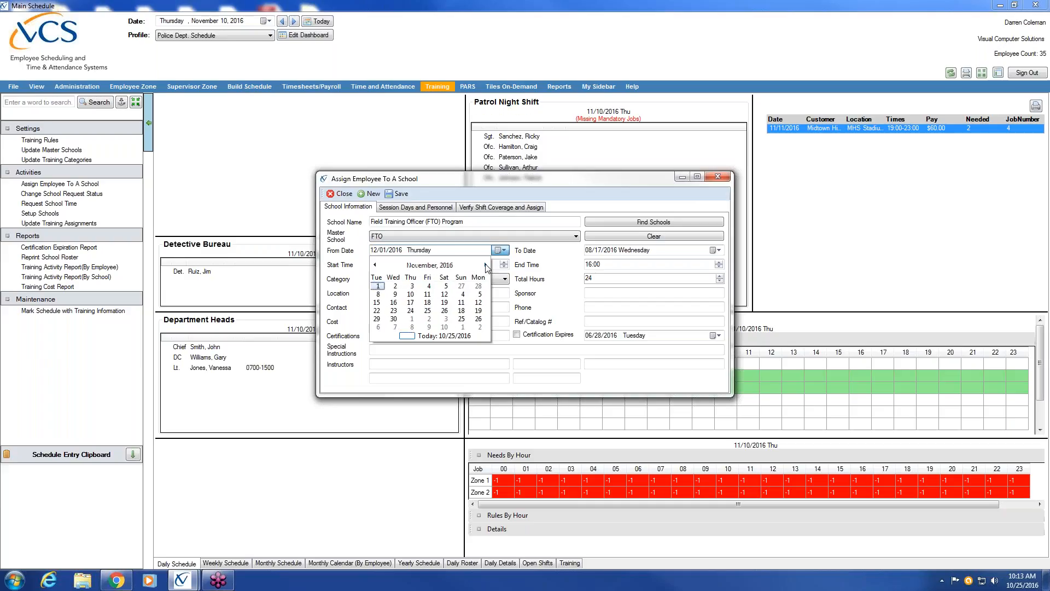
{"action": "left_click", "coordinate": [376, 266]}
{"action": "left_click", "coordinate": [396, 318]}
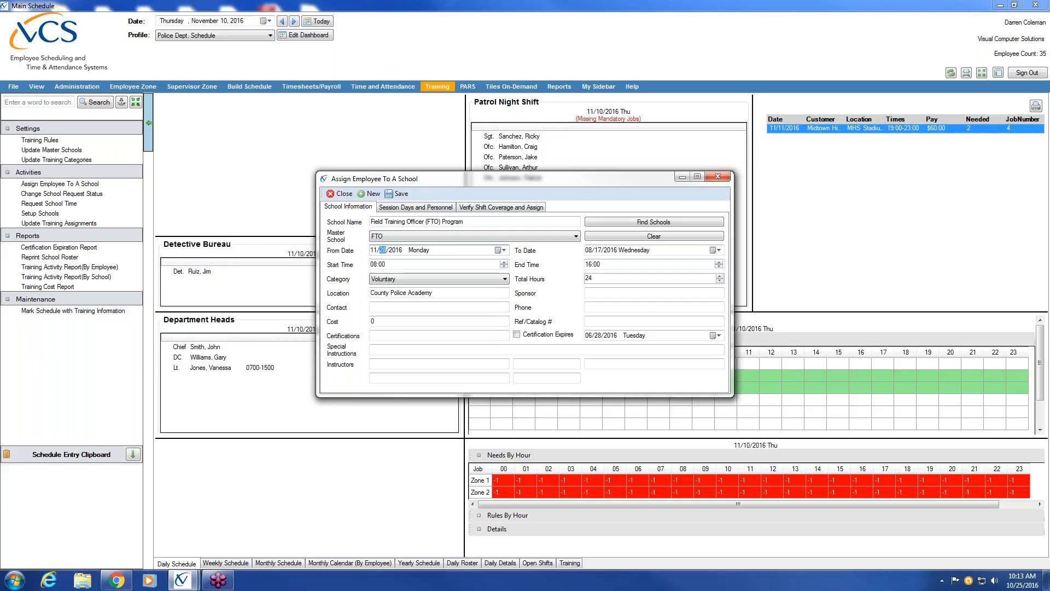
Set the copied FTO Program's end date to 11/29/2016
{"action": "left_click", "coordinate": [716, 250]}
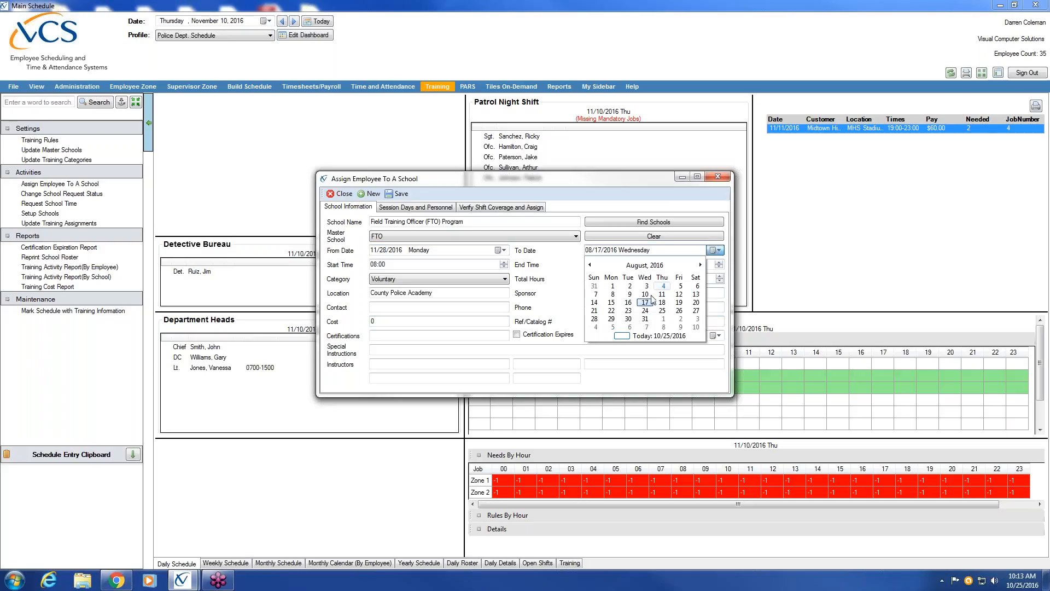
{"action": "left_click", "coordinate": [701, 265]}
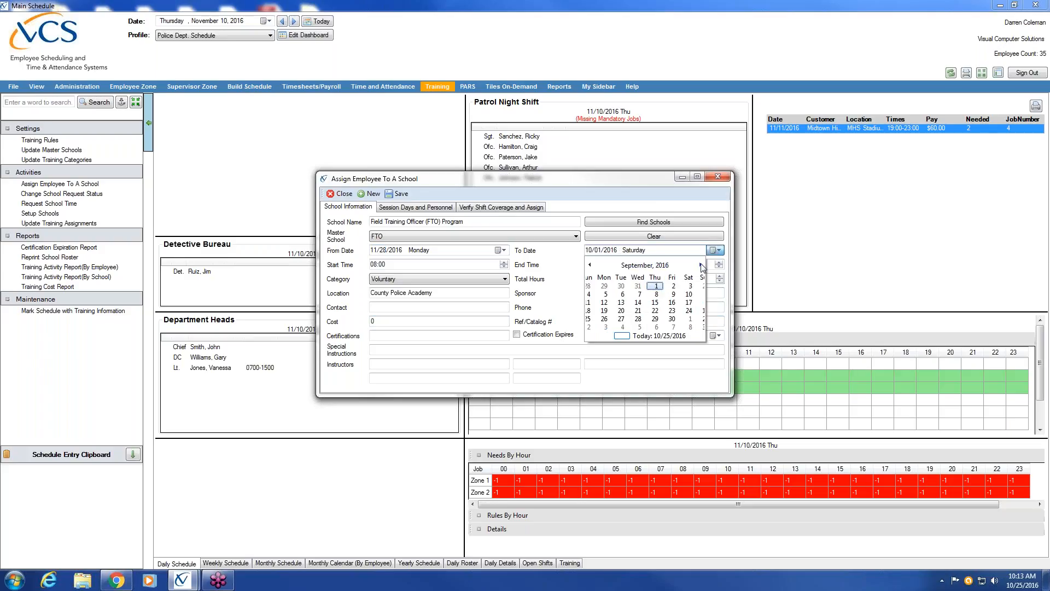
{"action": "left_click", "coordinate": [701, 265]}
{"action": "left_click", "coordinate": [702, 265]}
{"action": "left_click", "coordinate": [628, 311]}
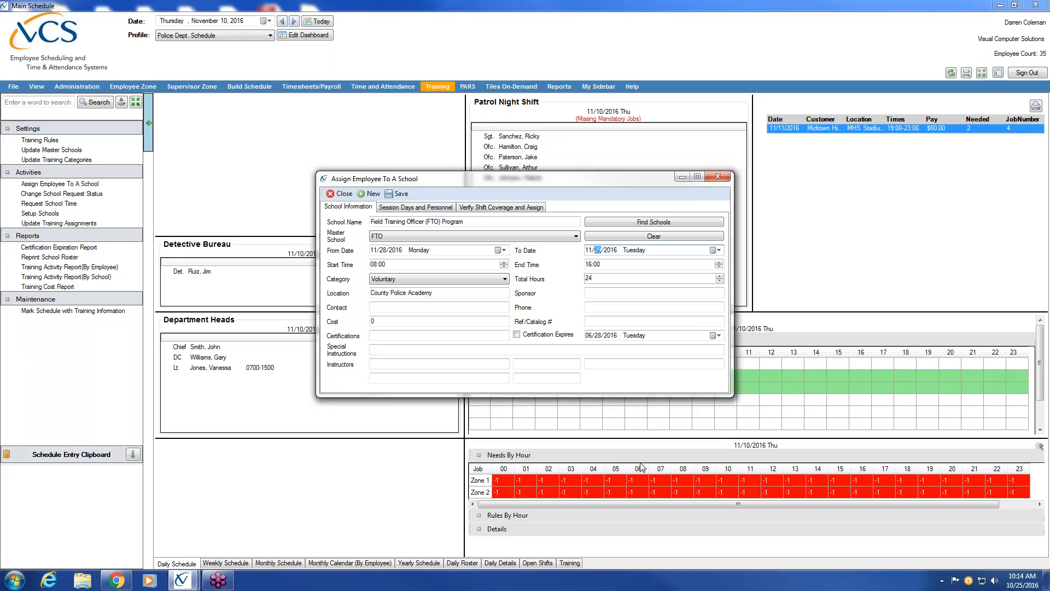
Include both 11/28/2016 and 11/29/2016 as training days and add one Squad C officer to the school
{"action": "left_click", "coordinate": [416, 207]}
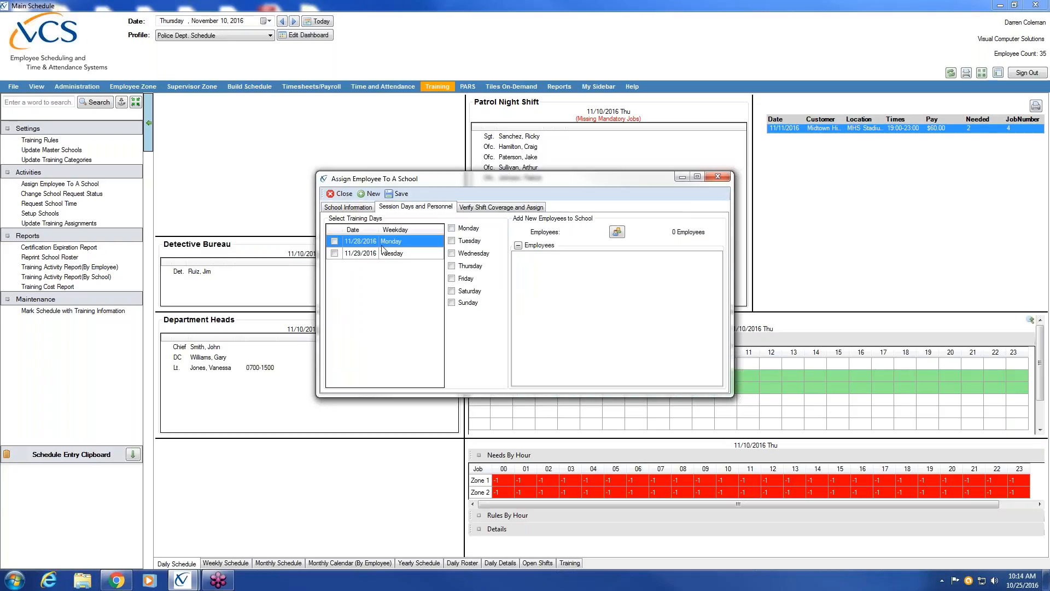
{"action": "left_click", "coordinate": [334, 241]}
{"action": "left_click", "coordinate": [334, 253]}
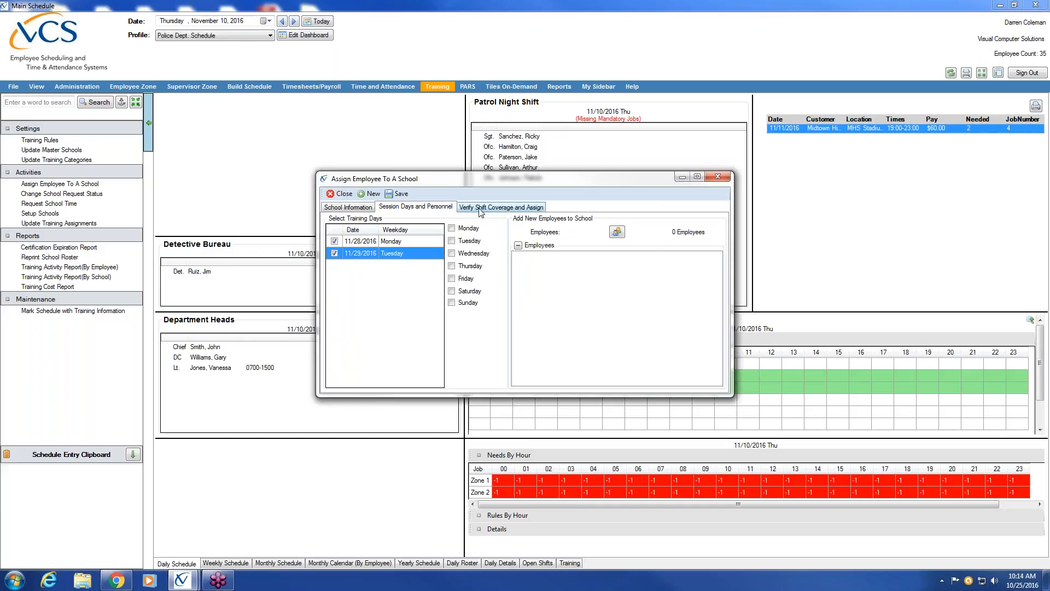
{"action": "left_click", "coordinate": [617, 231]}
{"action": "left_click", "coordinate": [354, 300]}
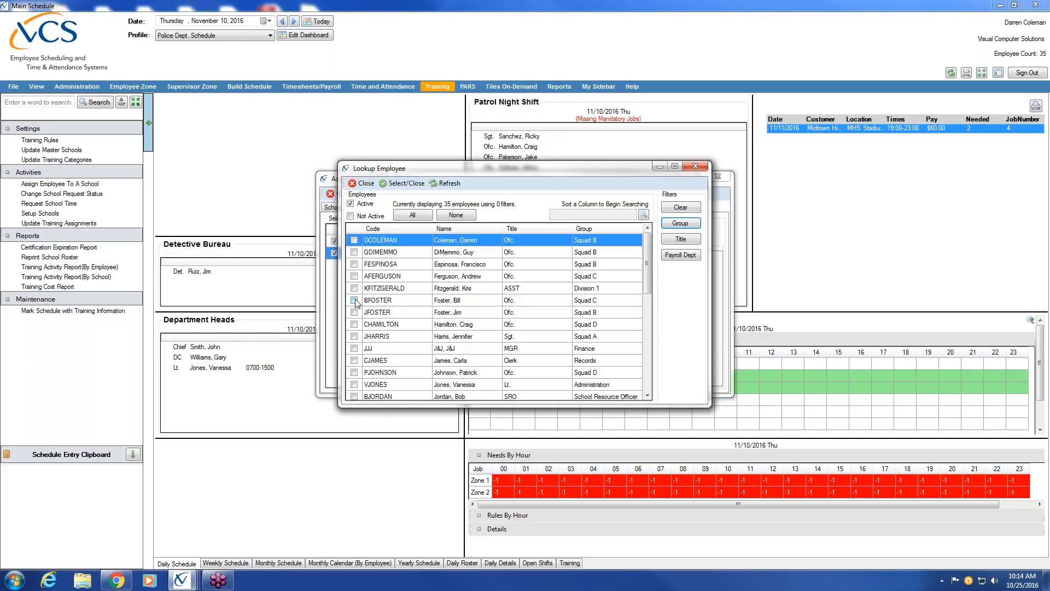
{"action": "left_click", "coordinate": [404, 183]}
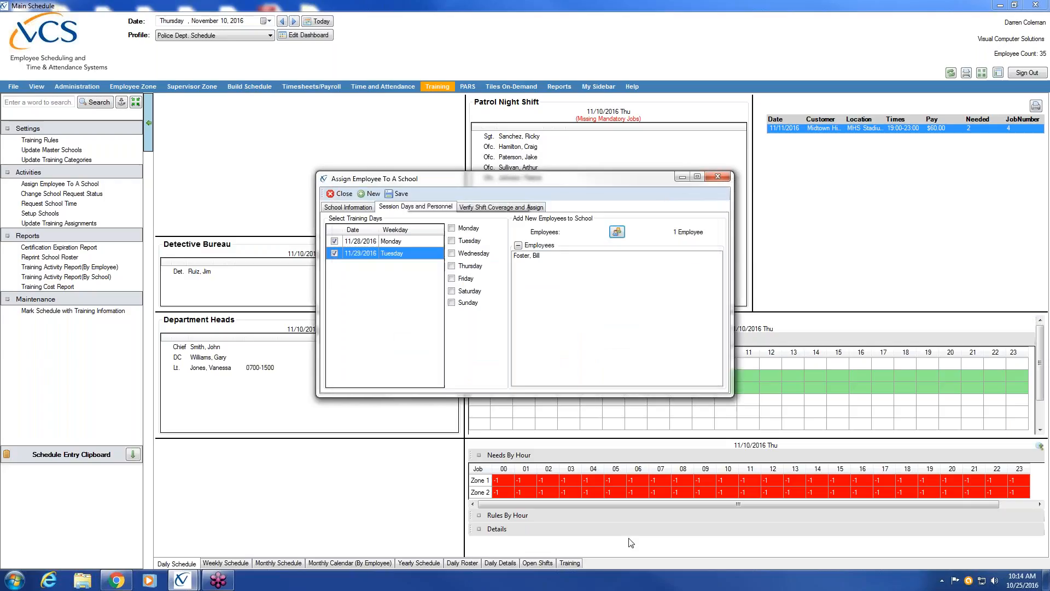
Verify the officer's shift coverage, enable the email training assignment notification, and save and close the assignment
{"action": "left_click", "coordinate": [500, 209]}
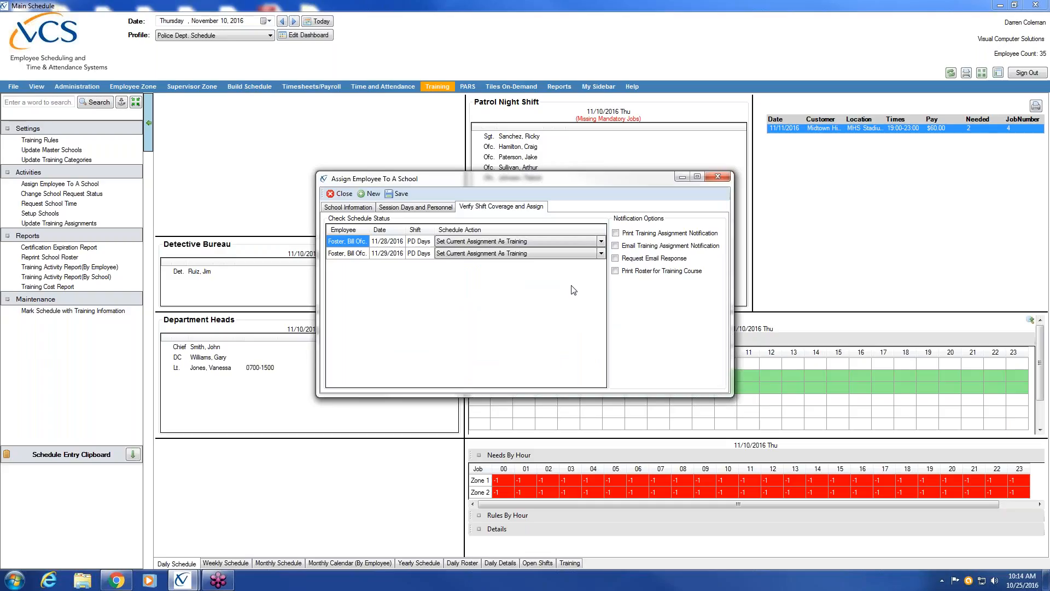
{"action": "left_click", "coordinate": [615, 246]}
{"action": "left_click", "coordinate": [398, 195]}
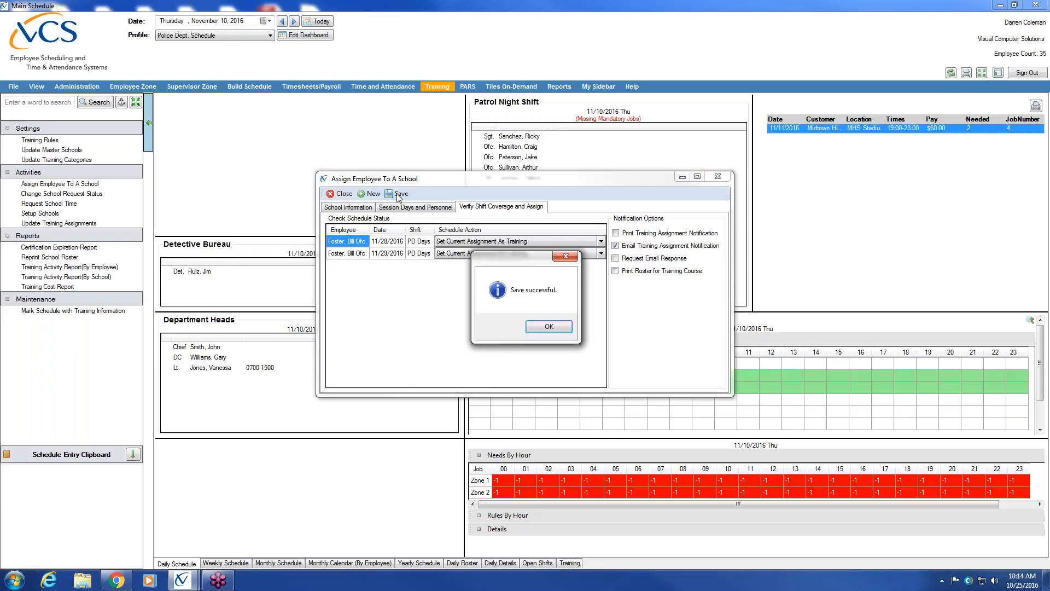
{"action": "left_click", "coordinate": [547, 330]}
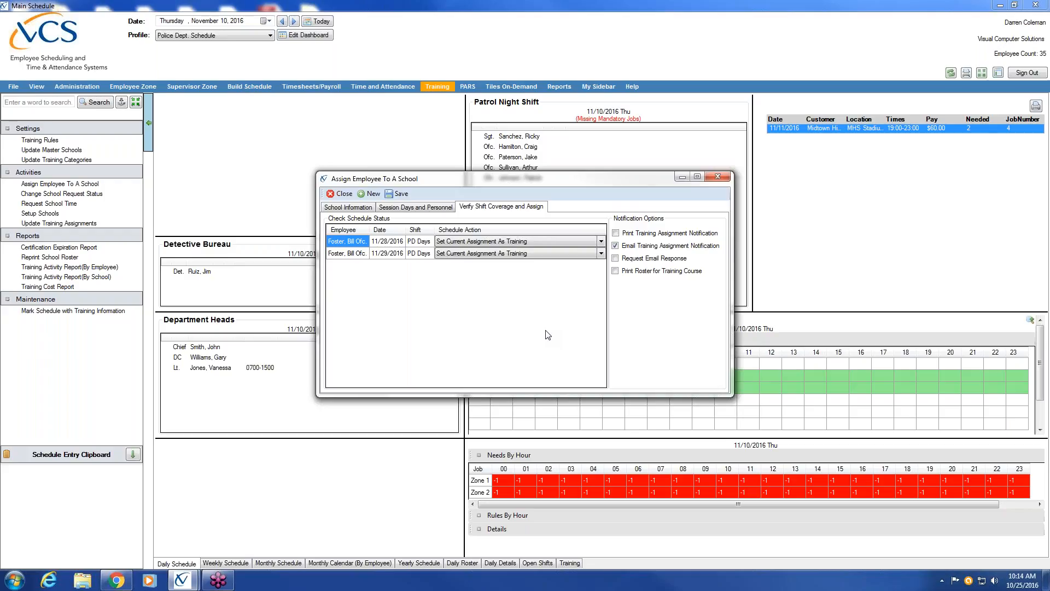
{"action": "left_click", "coordinate": [343, 194]}
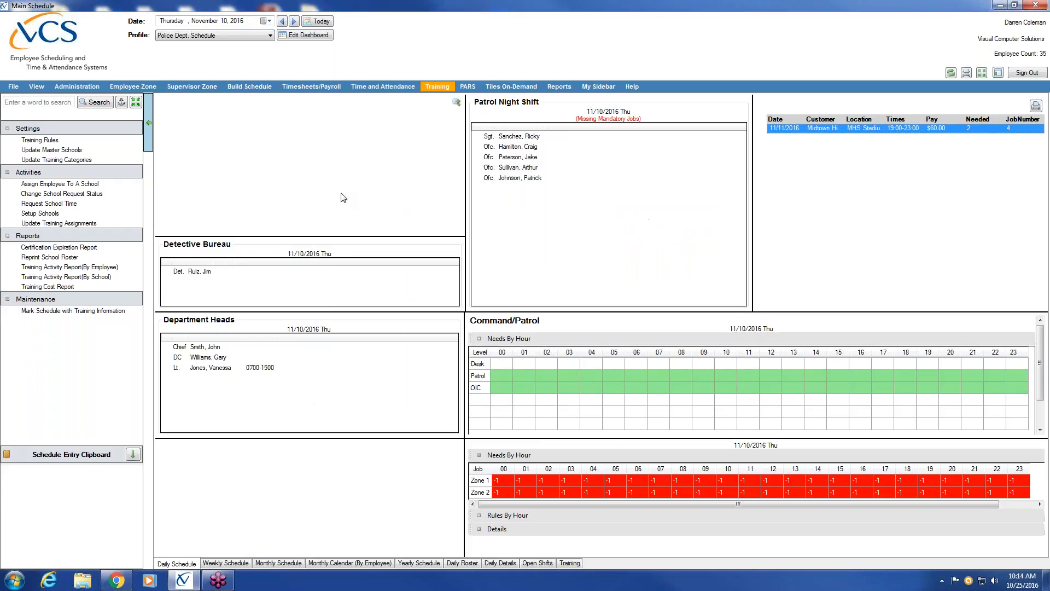
Show the daily schedule for November 28, 2016
{"action": "left_click", "coordinate": [270, 22]}
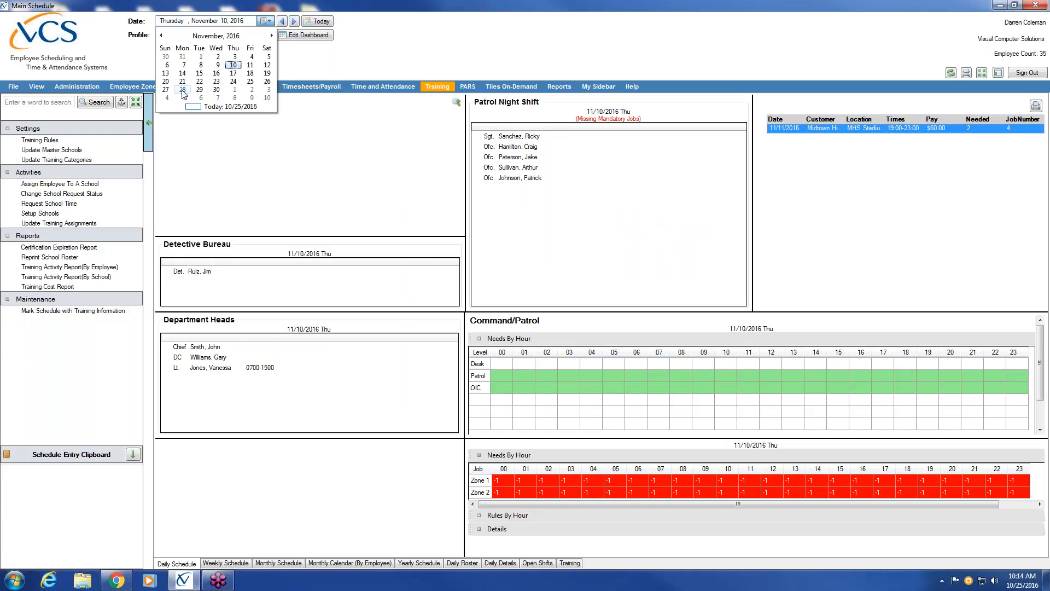
{"action": "left_click", "coordinate": [182, 90]}
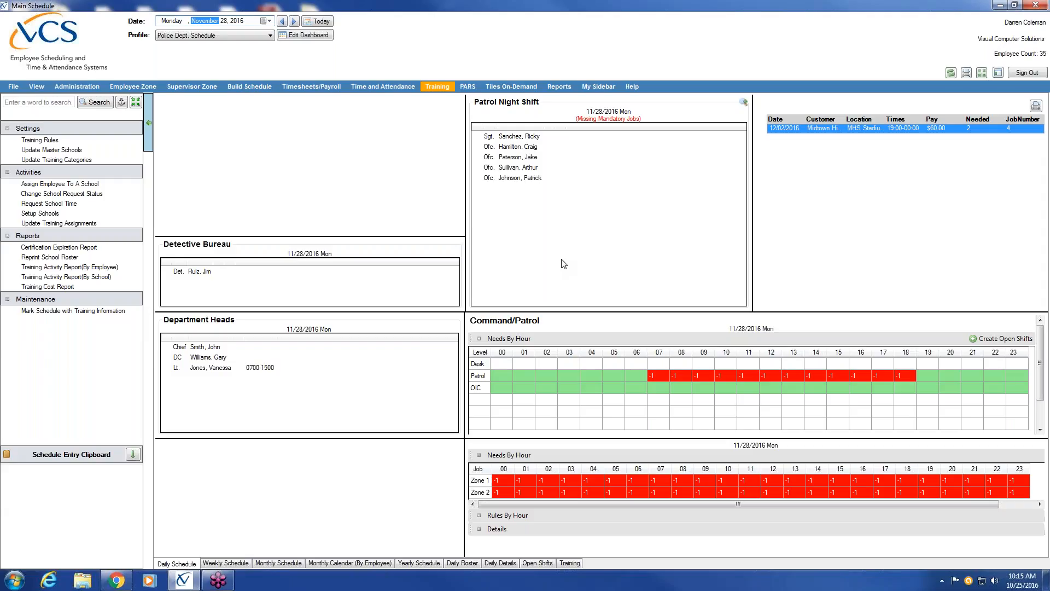
Delete the 11/28/2016 and 11/29/2016 Field Training Officer (FTO) Program entries from the training assignments and close the list
{"action": "left_click", "coordinate": [56, 223]}
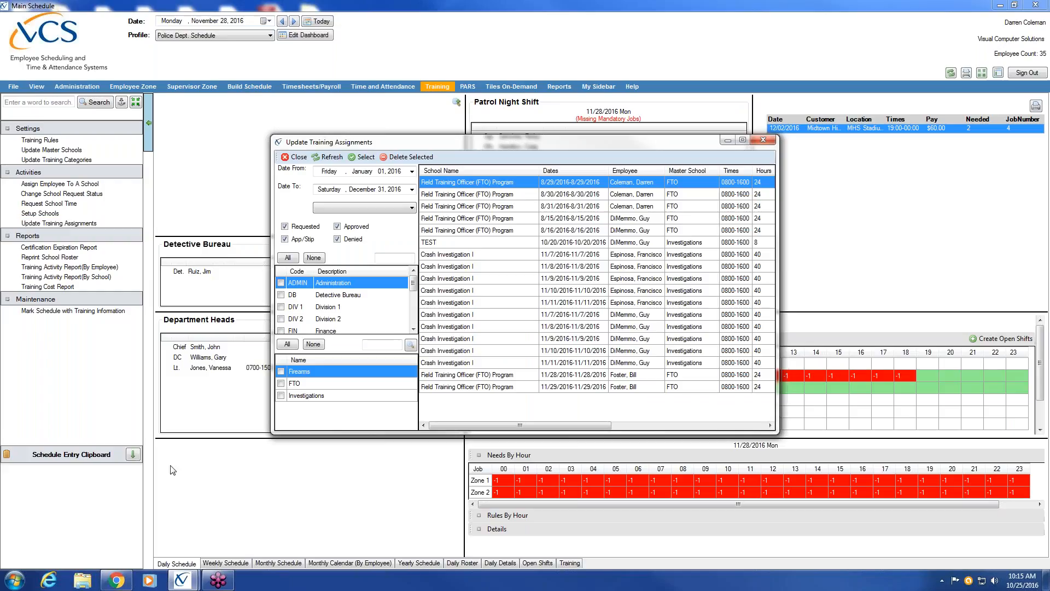
{"action": "left_click", "coordinate": [457, 375]}
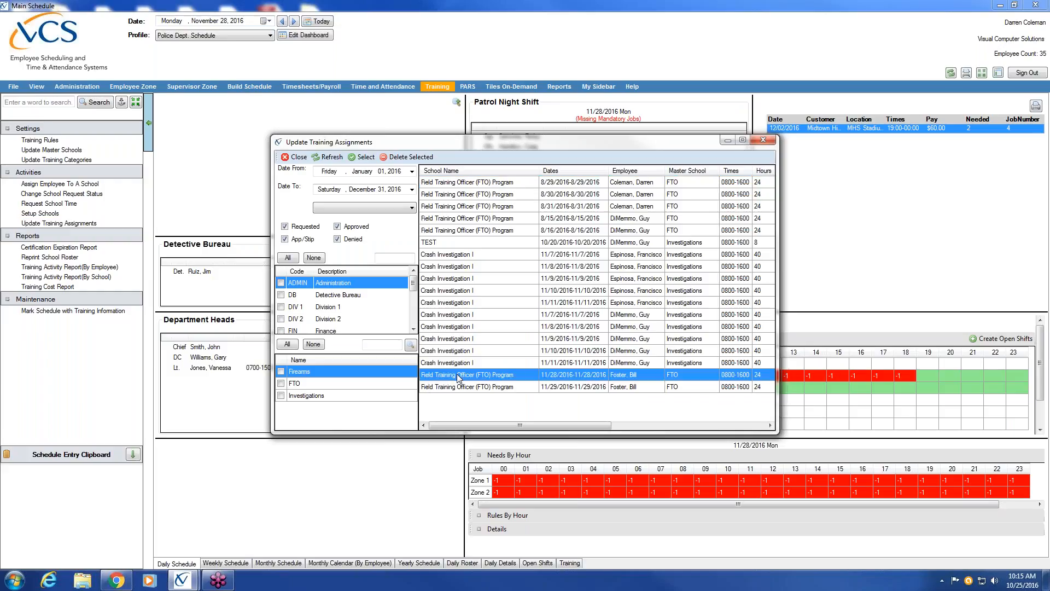
{"action": "left_click", "coordinate": [464, 389], "text": "shift"}
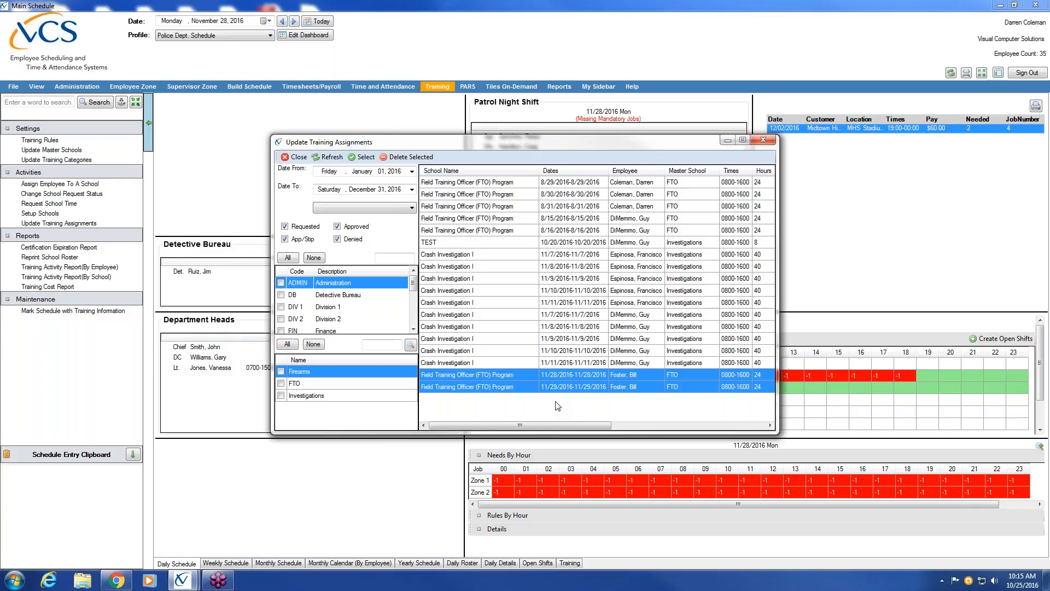
{"action": "left_click", "coordinate": [431, 158]}
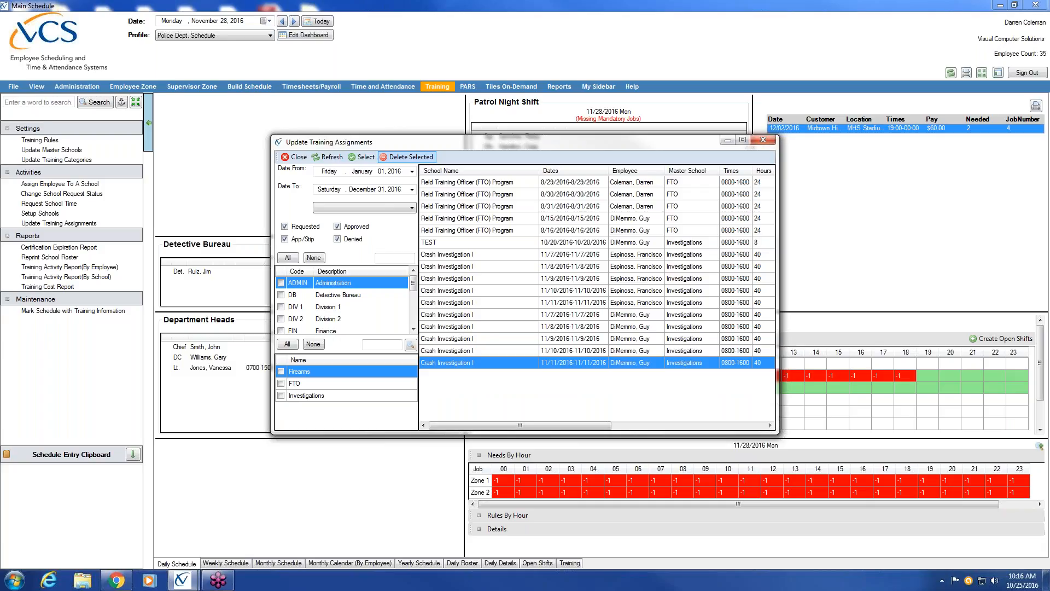
{"action": "left_click", "coordinate": [286, 159]}
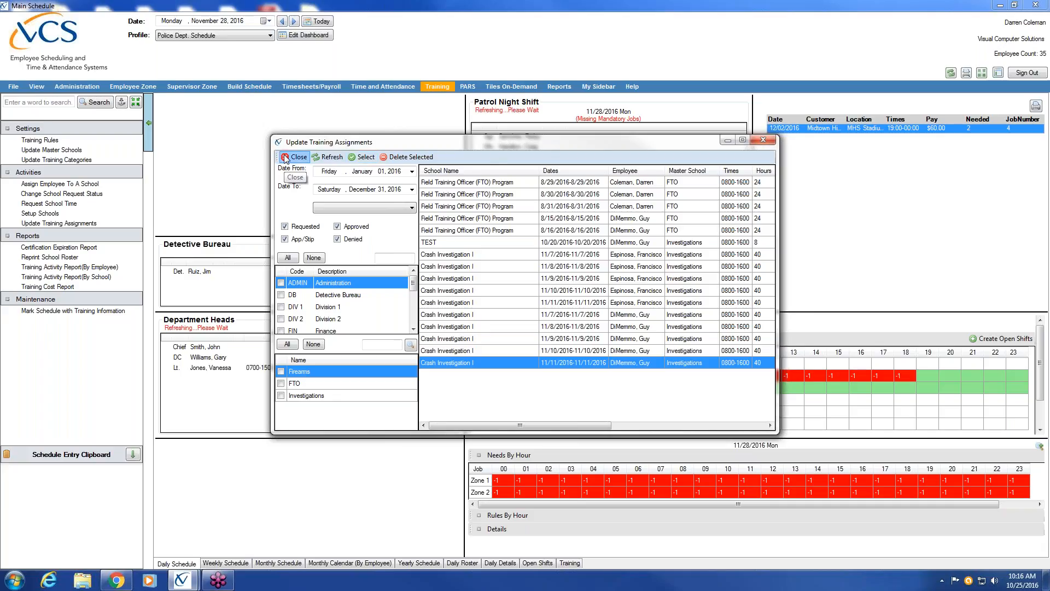
Open the Certification Expiration Report and set the start date's month and day to January 1
{"action": "left_click", "coordinate": [107, 248]}
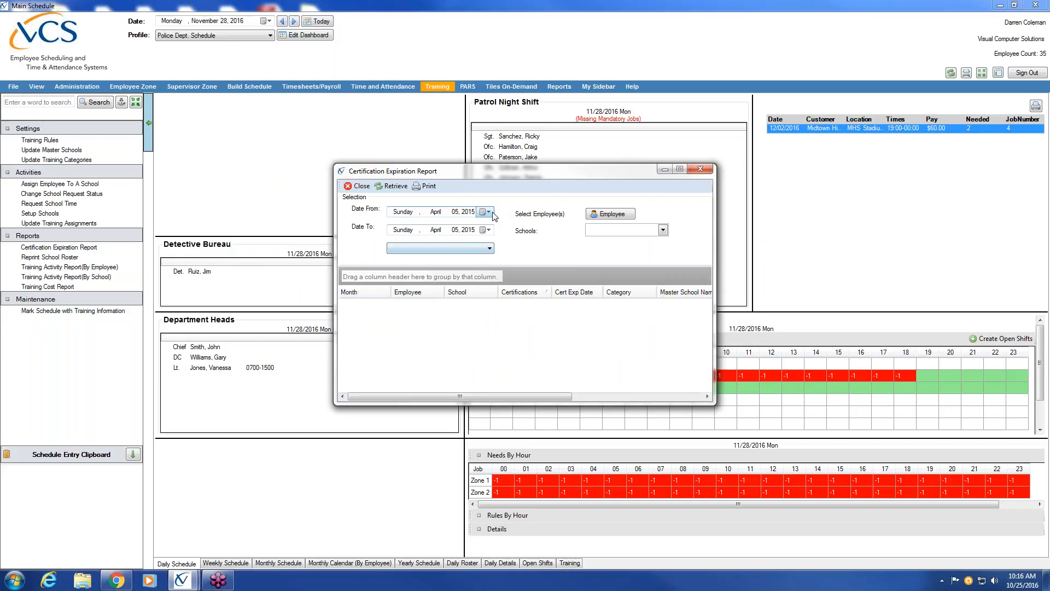
{"action": "left_click", "coordinate": [441, 212]}
{"action": "key", "text": "Down"}
{"action": "key", "text": "Down"}
{"action": "key", "text": "Down"}
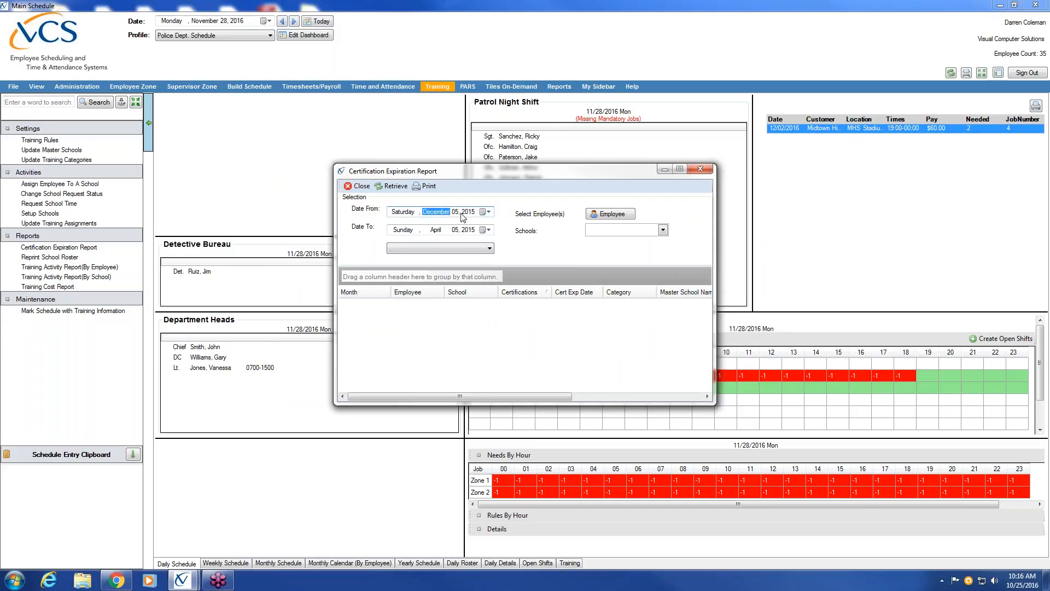
{"action": "left_click", "coordinate": [458, 213]}
{"action": "type", "text": "01"}
Set the report's end date to December 31, 2017 and its start year to 2017
{"action": "left_click", "coordinate": [437, 230]}
{"action": "key", "text": "Down"}
{"action": "key", "text": "Down"}
{"action": "key", "text": "Down"}
{"action": "key", "text": "Down"}
{"action": "key", "text": "Right"}
{"action": "type", "text": "31"}
{"action": "left_click", "coordinate": [470, 213]}
{"action": "type", "text": "2017"}
{"action": "left_click", "coordinate": [469, 230]}
{"action": "type", "text": "2017"}
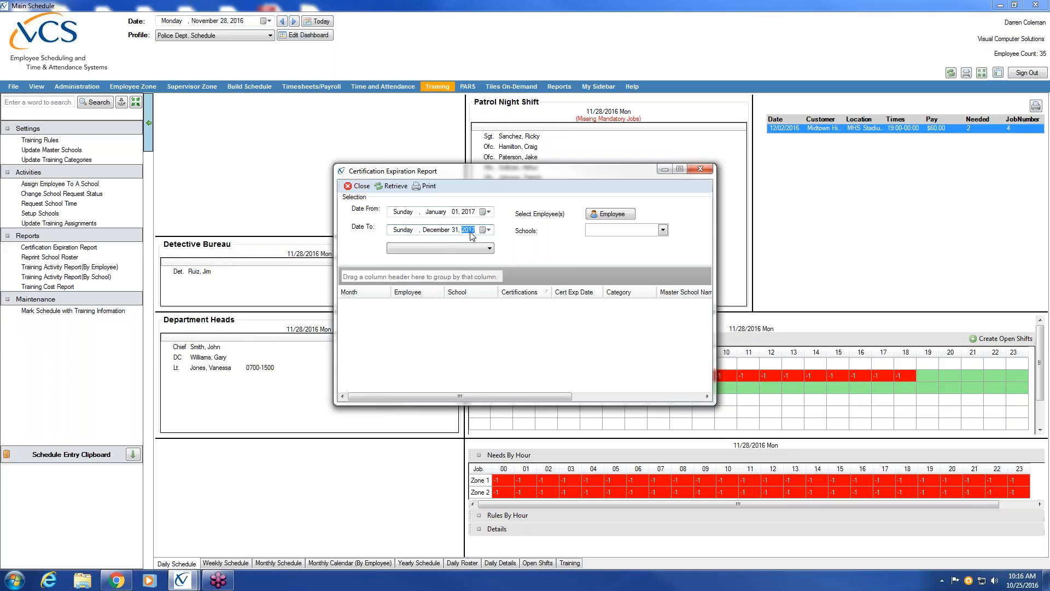
Include all employees and the Investigations, FTO and Firearms schools, and retrieve the certification expirations
{"action": "left_click", "coordinate": [627, 214]}
{"action": "left_click", "coordinate": [89, 69]}
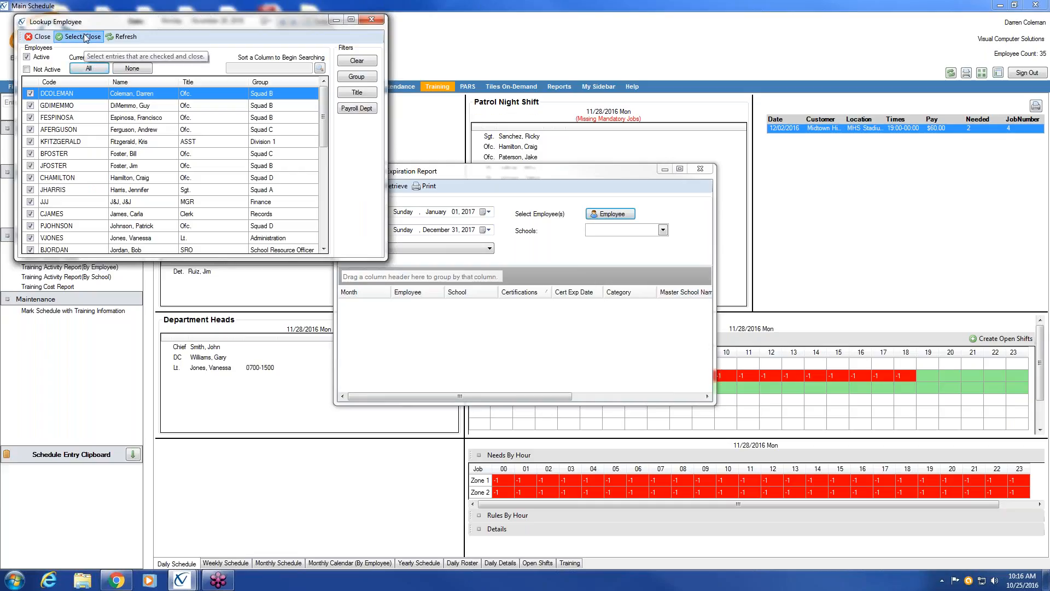
{"action": "left_click", "coordinate": [85, 37]}
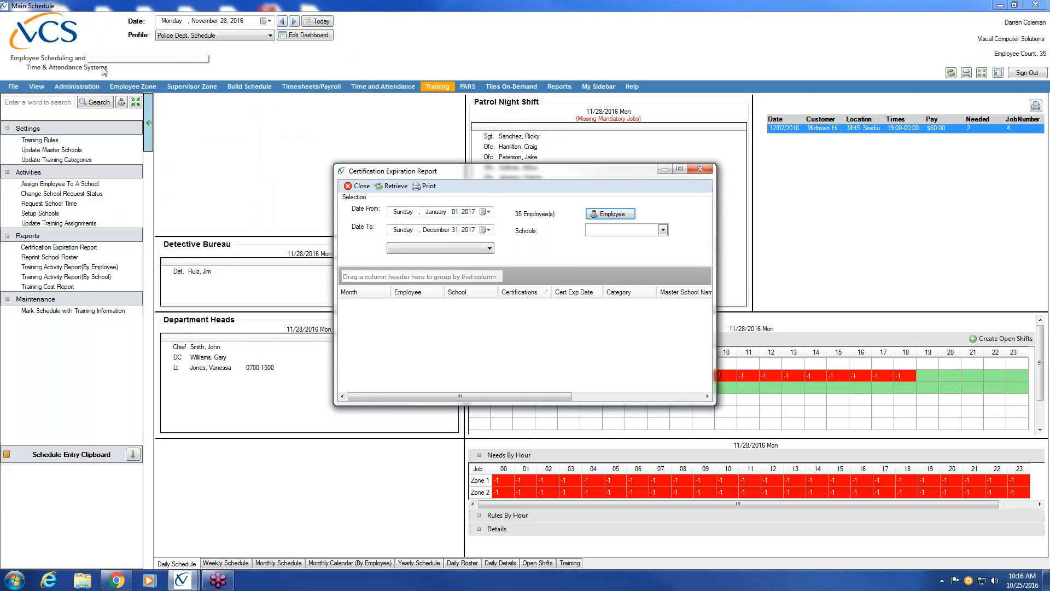
{"action": "left_click", "coordinate": [663, 231]}
{"action": "left_click", "coordinate": [614, 255]}
{"action": "left_click", "coordinate": [614, 264]}
{"action": "left_click", "coordinate": [613, 273]}
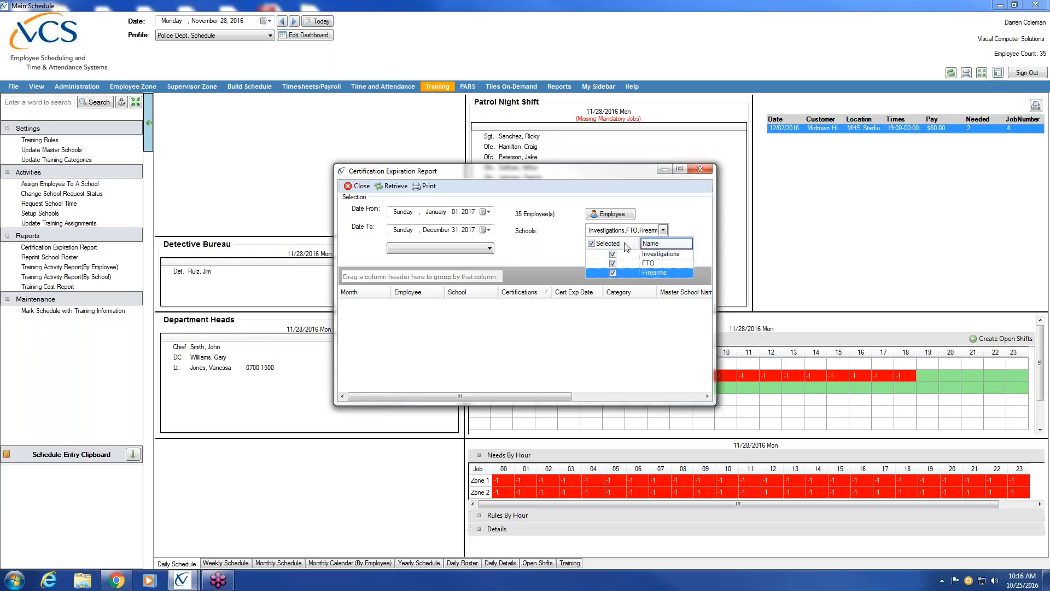
{"action": "left_click", "coordinate": [392, 187]}
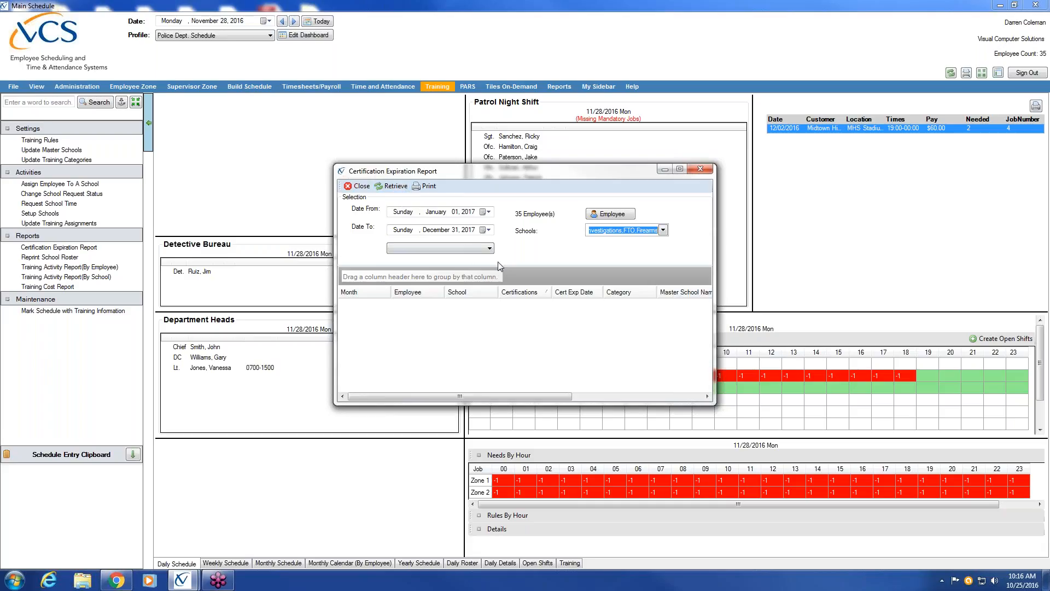
Enlarge the report window, change the start year to 2016, retrieve the certification expirations again, and close the report
{"action": "left_click_drag", "start_coordinate": [512, 406], "coordinate": [509, 536]}
{"action": "left_click_drag", "start_coordinate": [334, 278], "coordinate": [120, 268]}
{"action": "left_click_drag", "start_coordinate": [715, 274], "coordinate": [814, 273]}
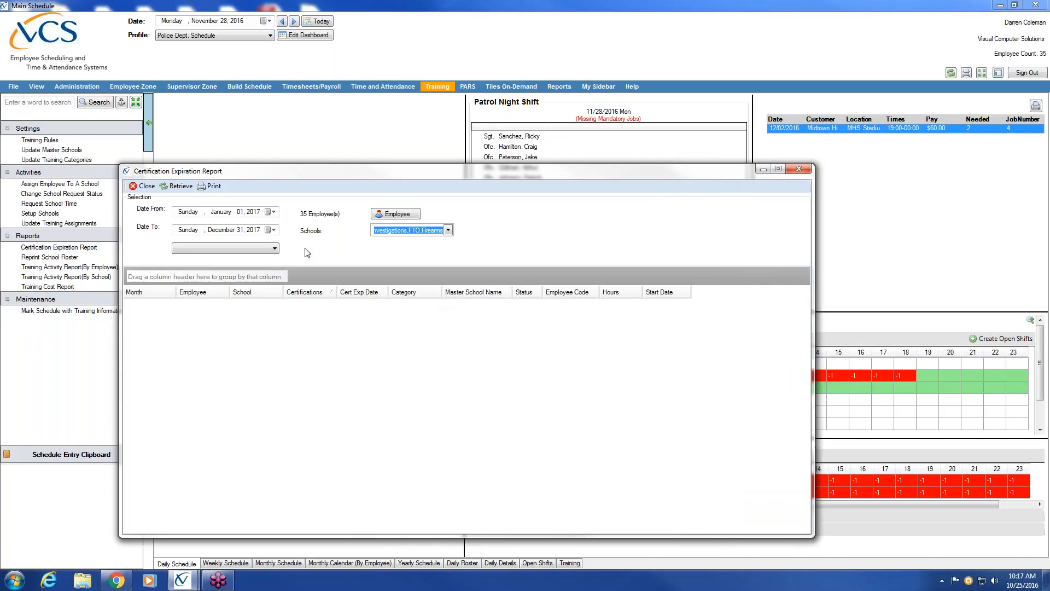
{"action": "left_click", "coordinate": [257, 212]}
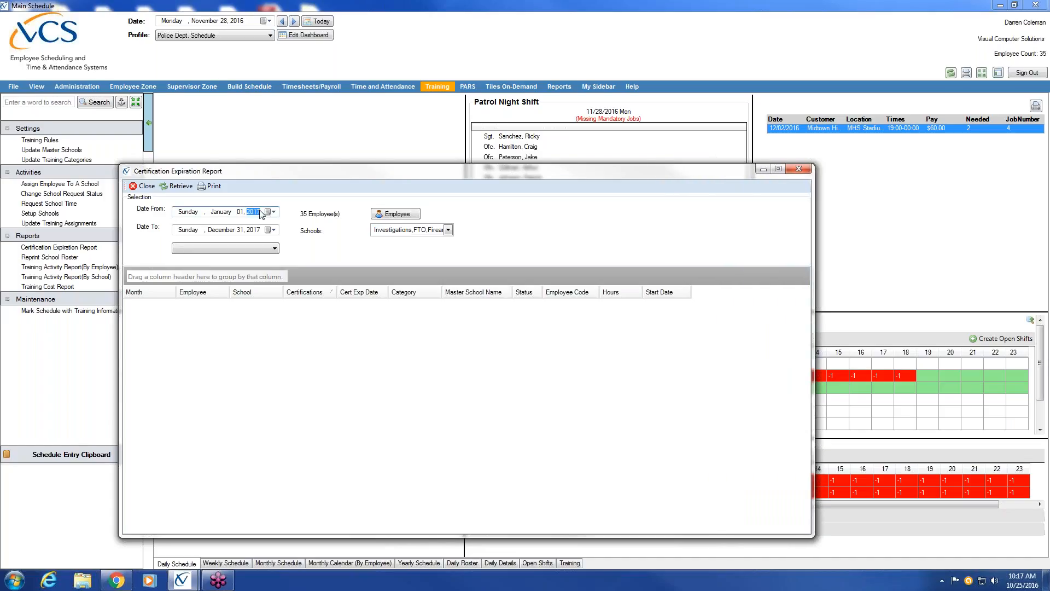
{"action": "type", "text": "2016"}
{"action": "left_click", "coordinate": [178, 186]}
{"action": "left_click", "coordinate": [144, 186]}
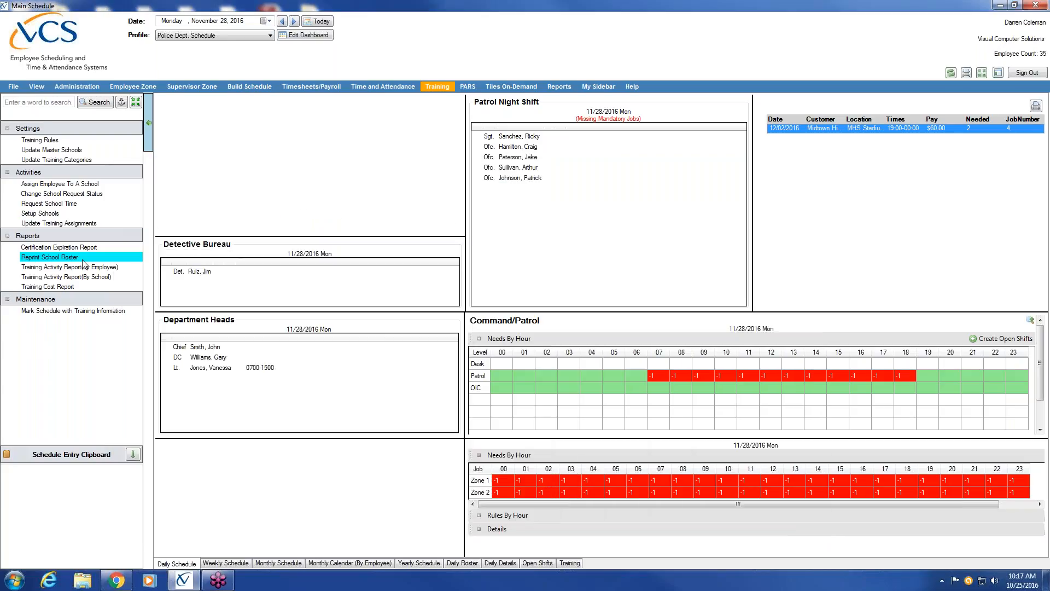
Choose the Crash Investigation I school for a roster reprint, preview the training roster, and close it
{"action": "left_click", "coordinate": [83, 258]}
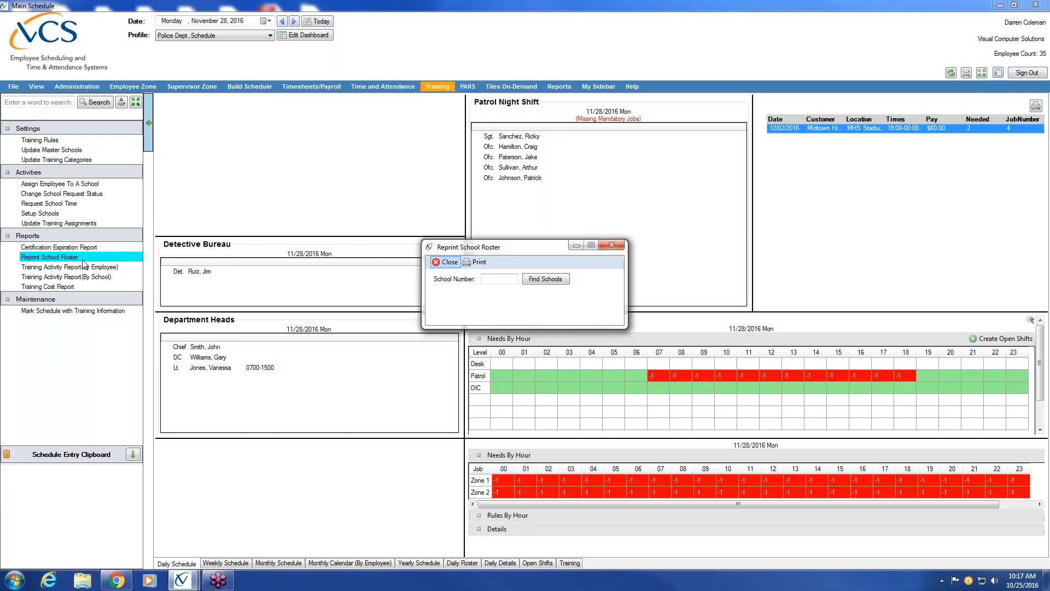
{"action": "left_click", "coordinate": [566, 282]}
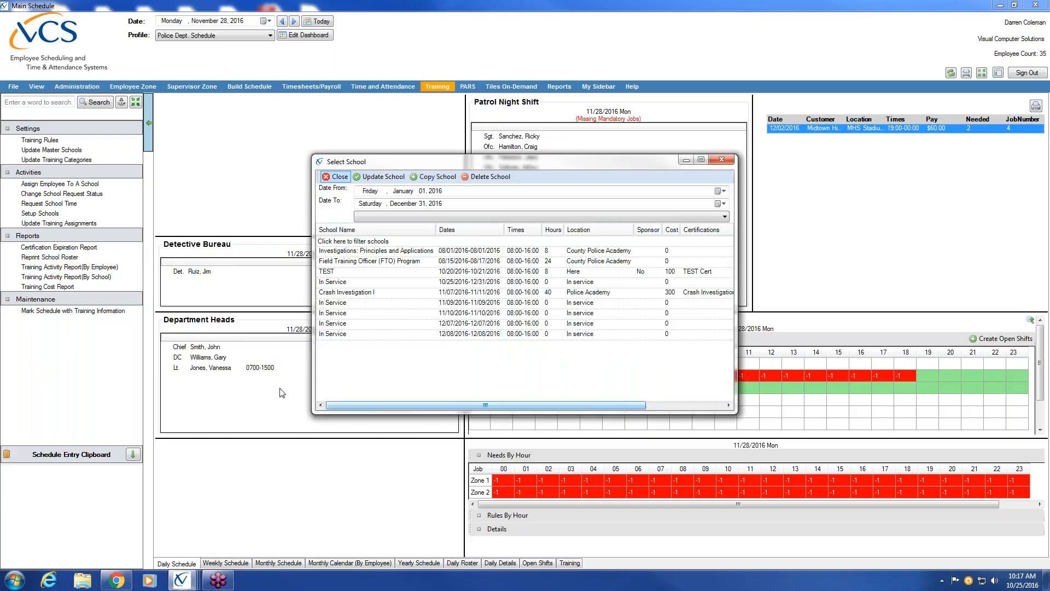
{"action": "left_click", "coordinate": [346, 293]}
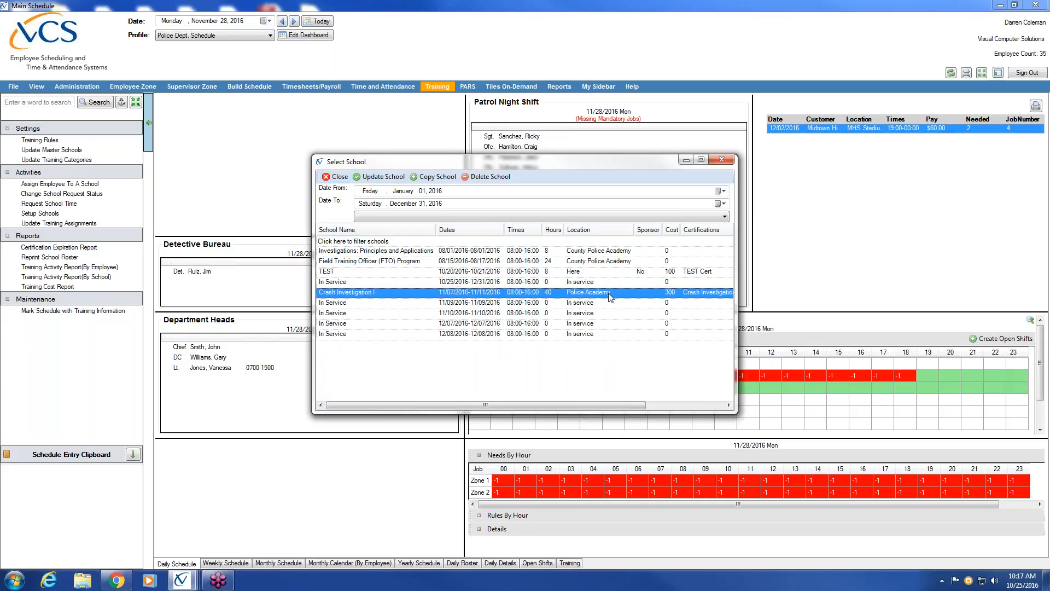
{"action": "left_click", "coordinate": [395, 178]}
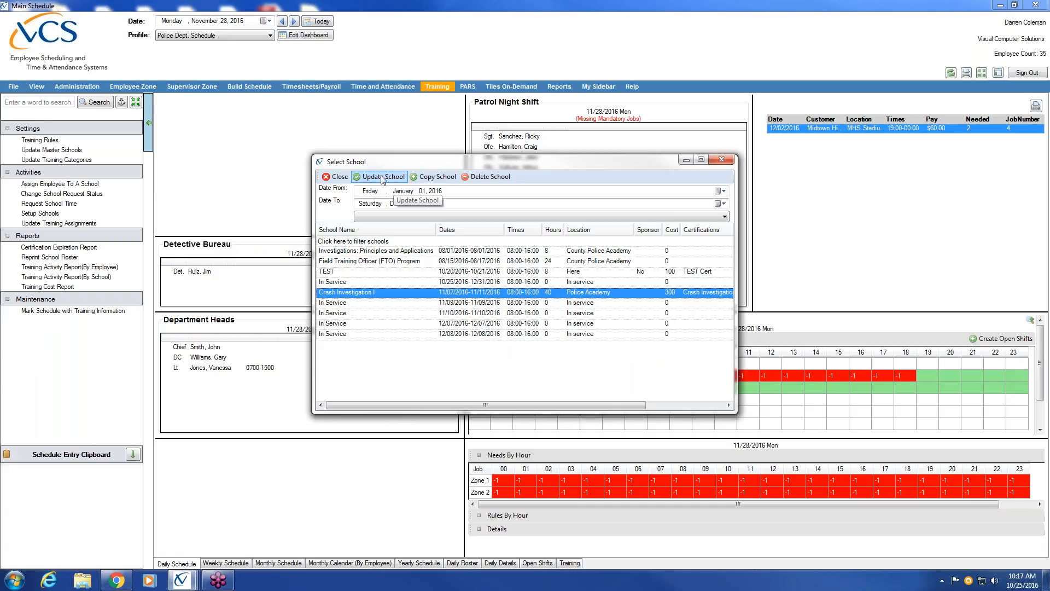
{"action": "left_click", "coordinate": [381, 175]}
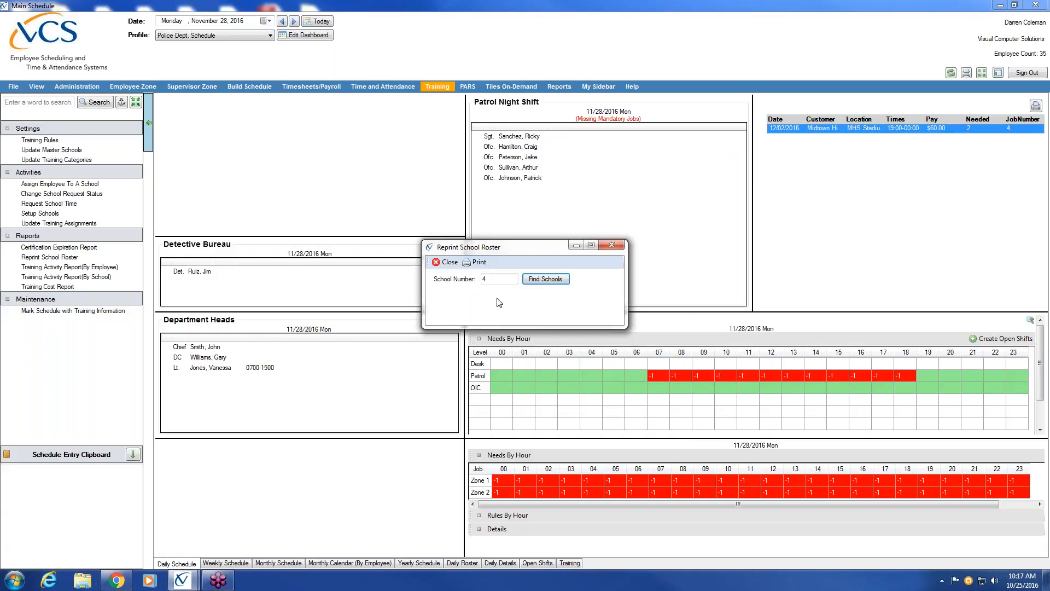
{"action": "left_click", "coordinate": [476, 263]}
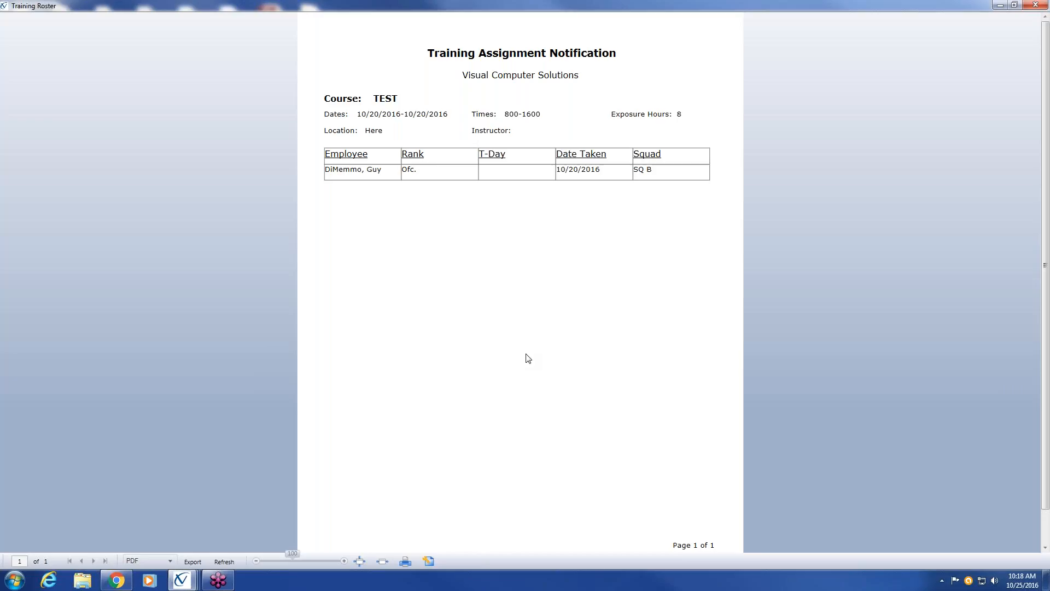
{"action": "left_click", "coordinate": [1035, 6]}
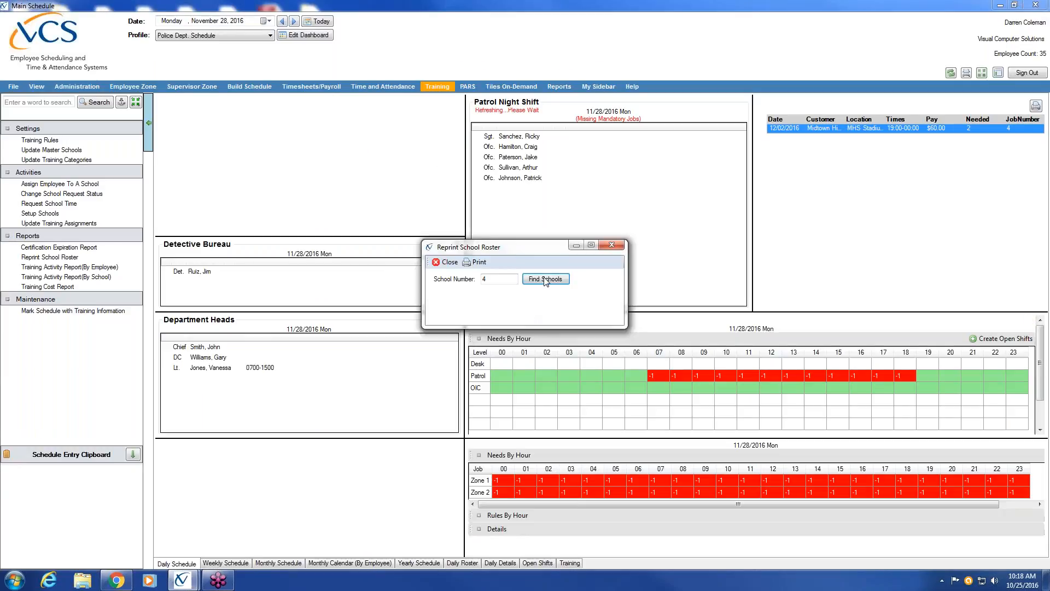
{"action": "left_click", "coordinate": [439, 263]}
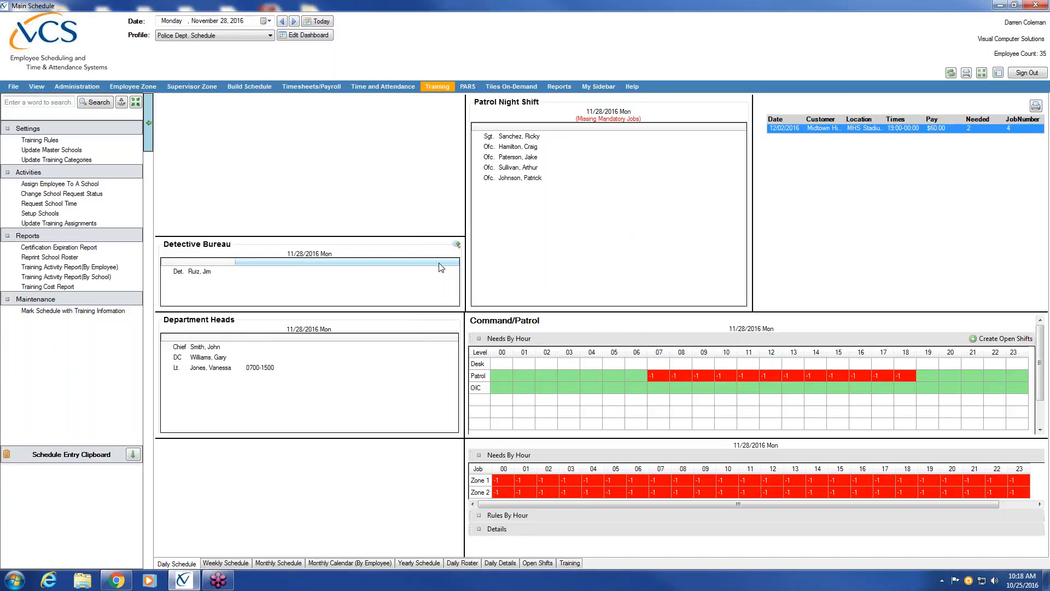
Open the Training Activity Report by Employee for all employees and set its date range to This Year
{"action": "left_click", "coordinate": [51, 267]}
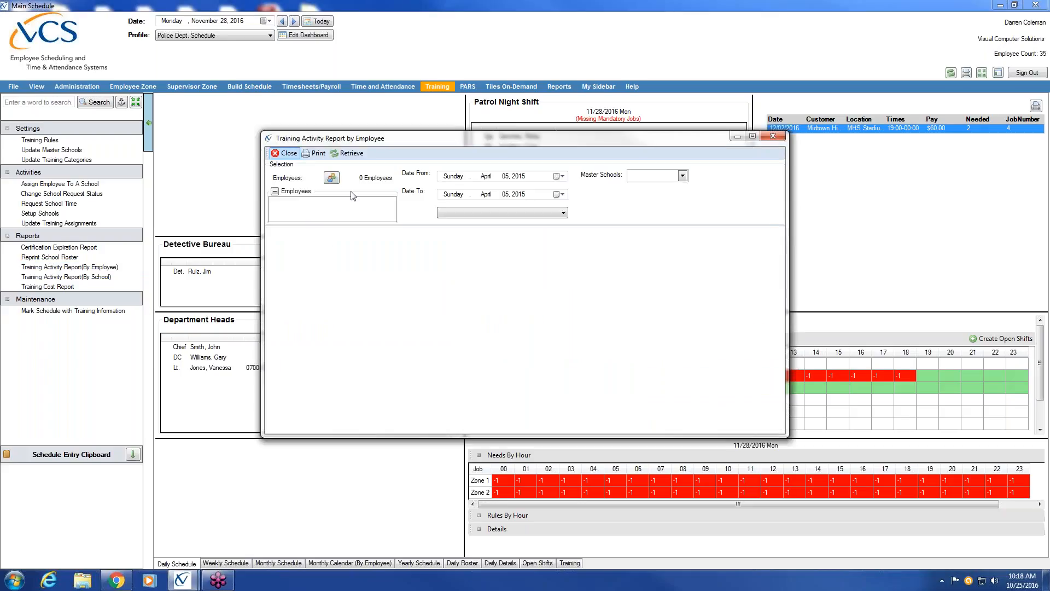
{"action": "left_click", "coordinate": [334, 178]}
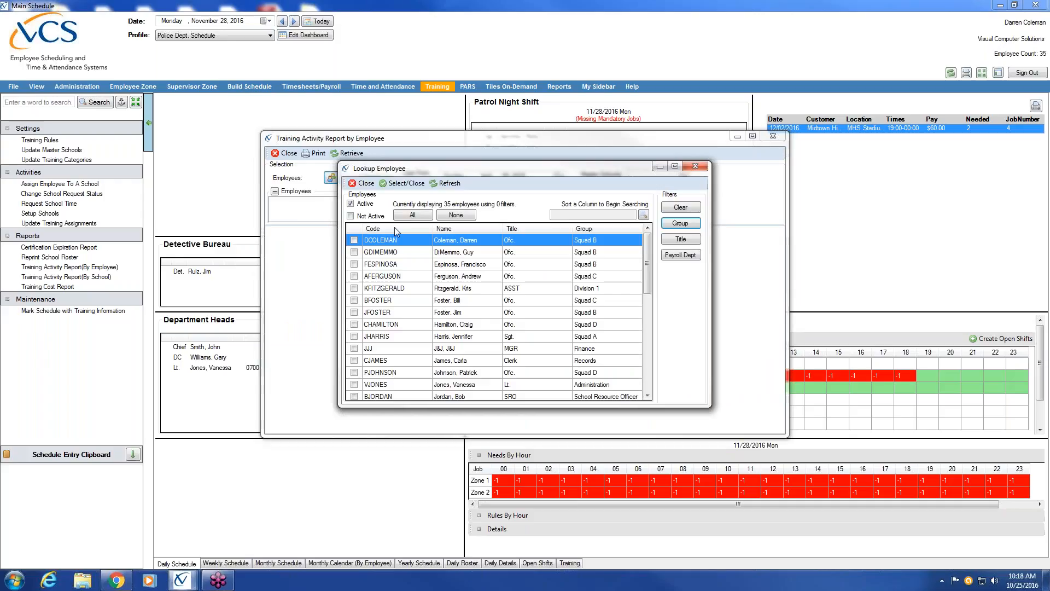
{"action": "left_click", "coordinate": [408, 184]}
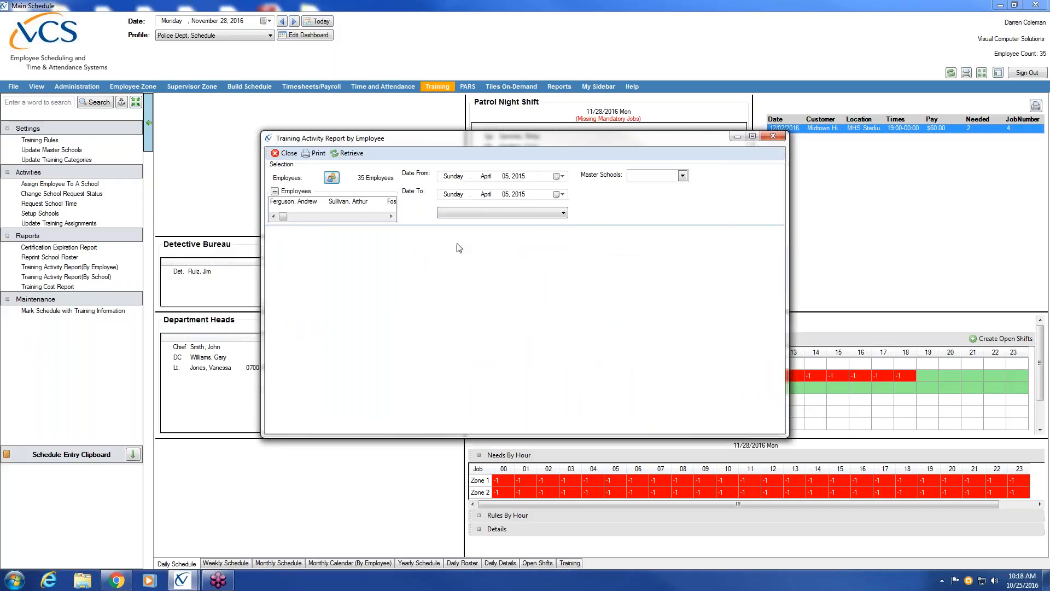
{"action": "left_click", "coordinate": [562, 213]}
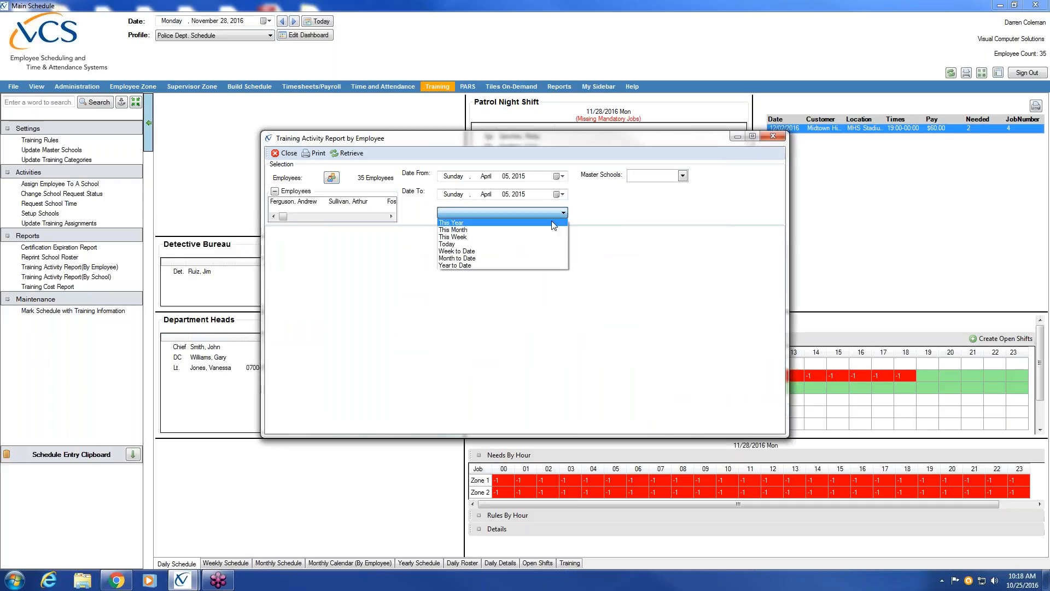
{"action": "left_click", "coordinate": [454, 223]}
Include the Investigations, FTO and Firearms master schools, retrieve the employees' training activity, and close the report
{"action": "left_click", "coordinate": [683, 176]}
{"action": "left_click", "coordinate": [654, 199]}
{"action": "left_click", "coordinate": [654, 209]}
{"action": "left_click", "coordinate": [654, 219]}
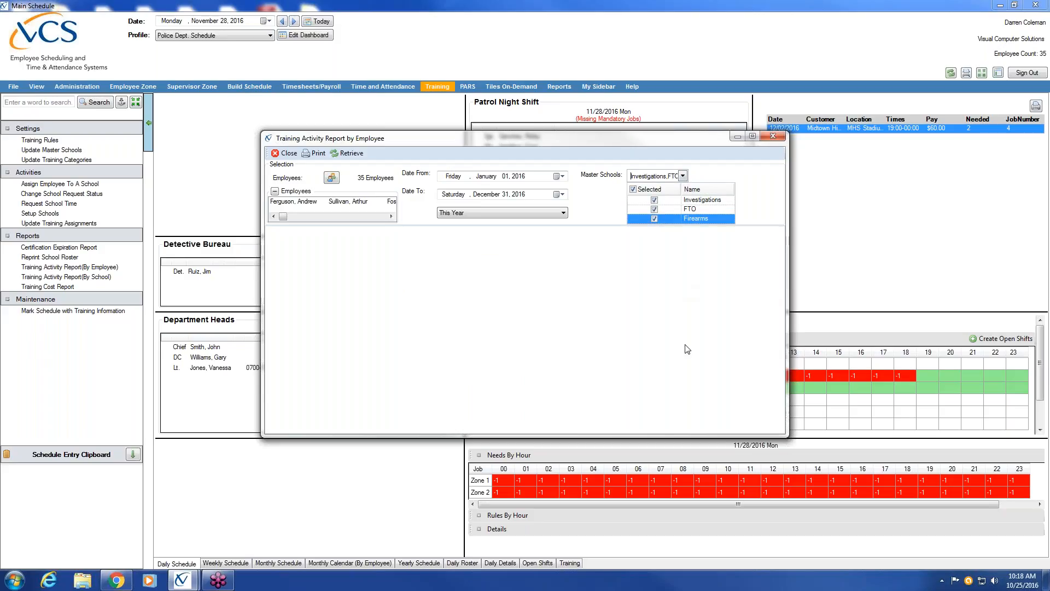
{"action": "left_click", "coordinate": [356, 154]}
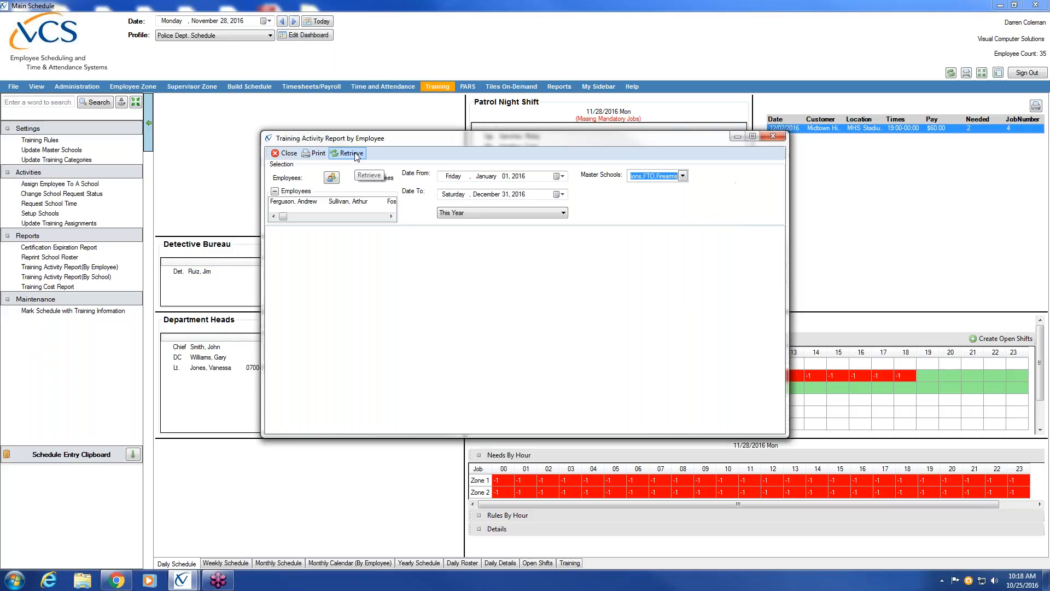
{"action": "left_click", "coordinate": [352, 153]}
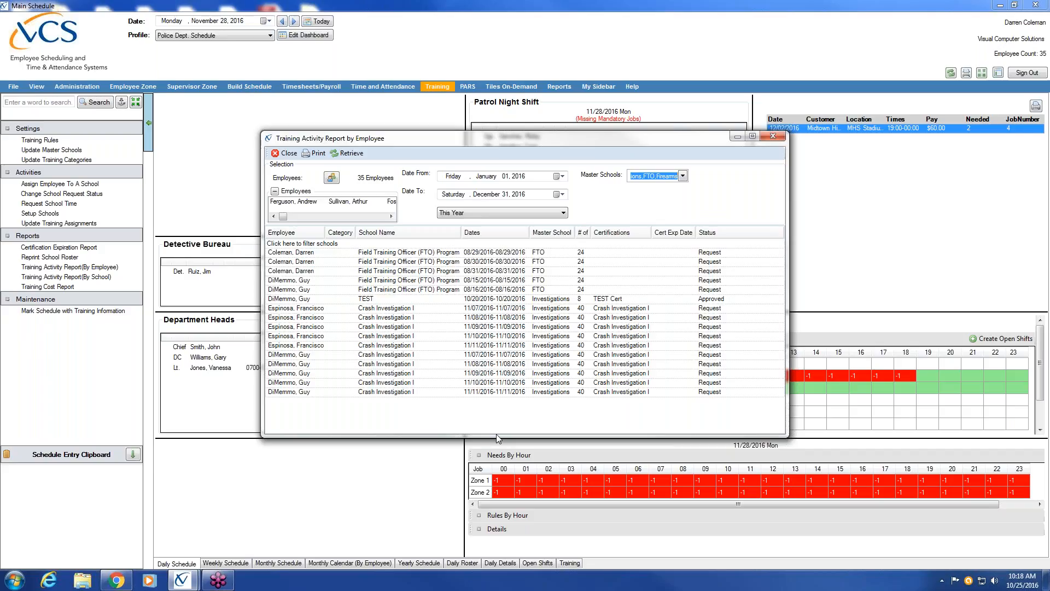
{"action": "left_click", "coordinate": [285, 154]}
Open the Training Cost Report, include all employees, and set its date range to This Year
{"action": "left_click", "coordinate": [66, 287]}
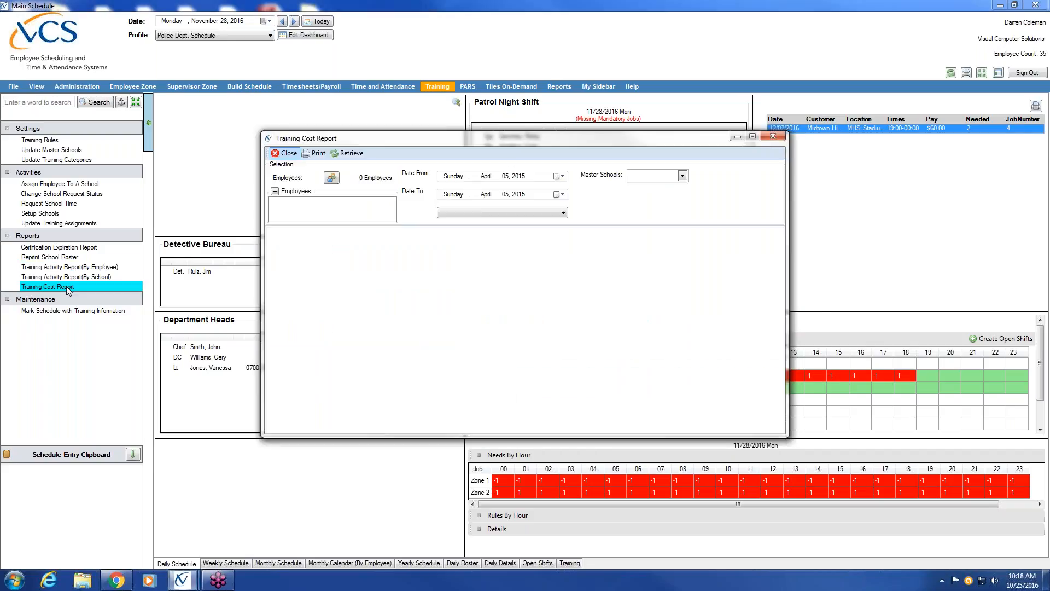
{"action": "left_click", "coordinate": [332, 177]}
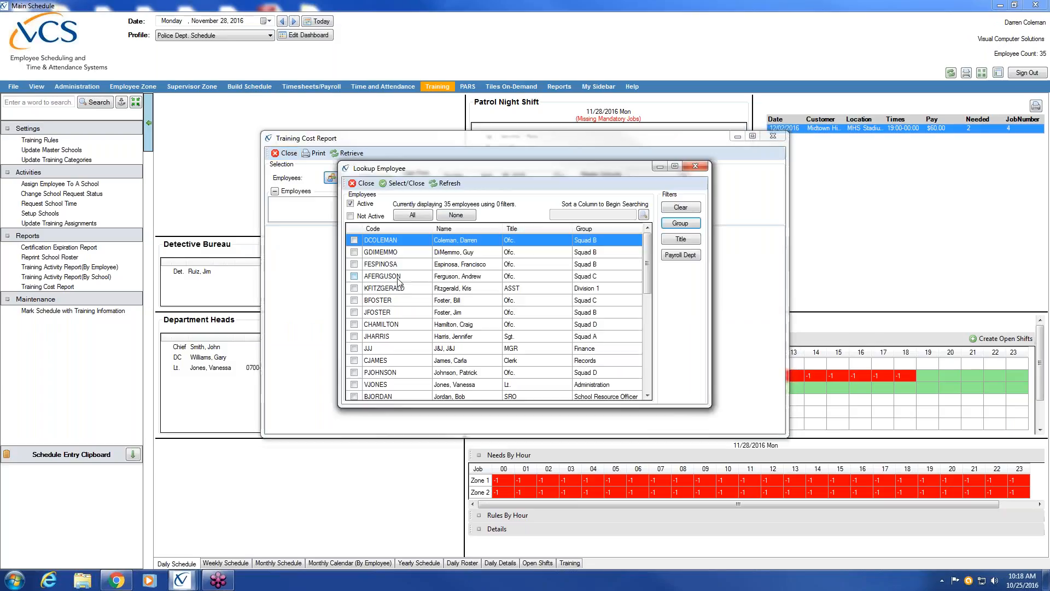
{"action": "left_click", "coordinate": [409, 215]}
{"action": "left_click", "coordinate": [402, 183]}
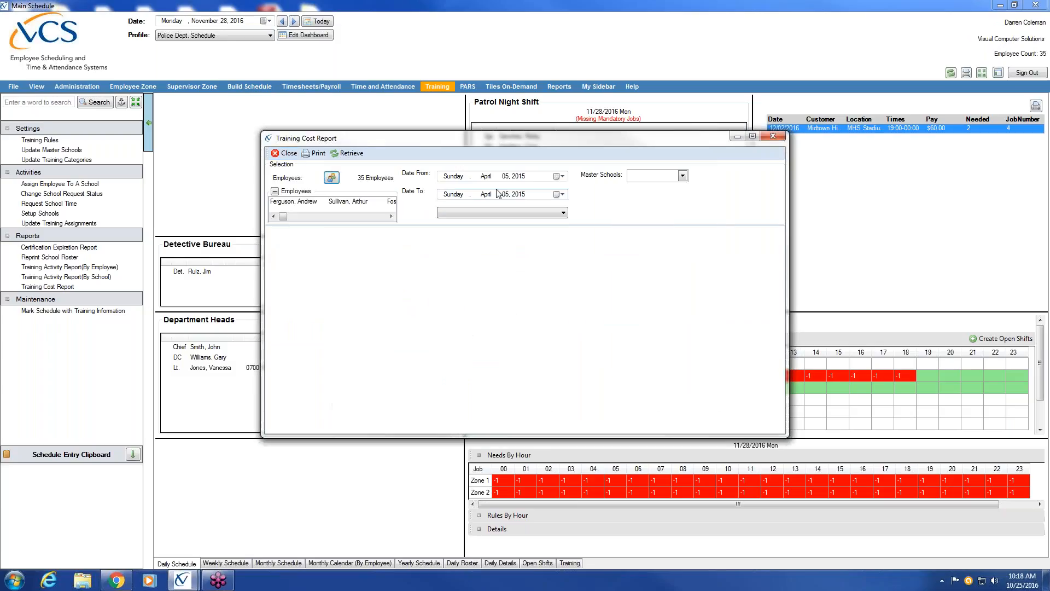
{"action": "left_click", "coordinate": [566, 214]}
{"action": "left_click", "coordinate": [470, 255]}
Include the Investigations, FTO and Firearms master schools in the Training Cost Report
{"action": "left_click", "coordinate": [682, 175]}
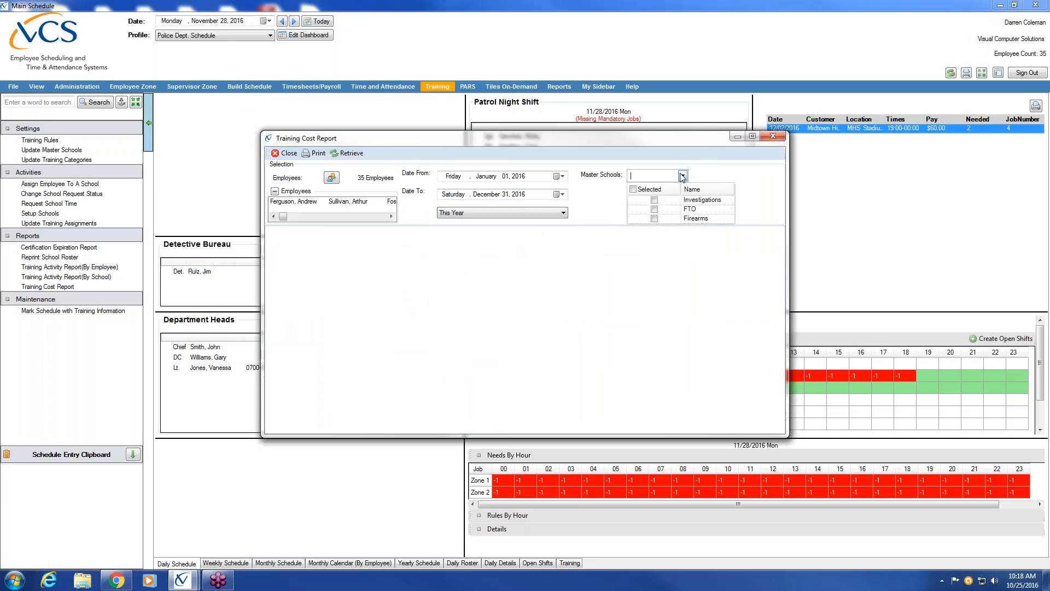
{"action": "left_click", "coordinate": [654, 200]}
{"action": "left_click", "coordinate": [654, 209]}
{"action": "left_click", "coordinate": [654, 218]}
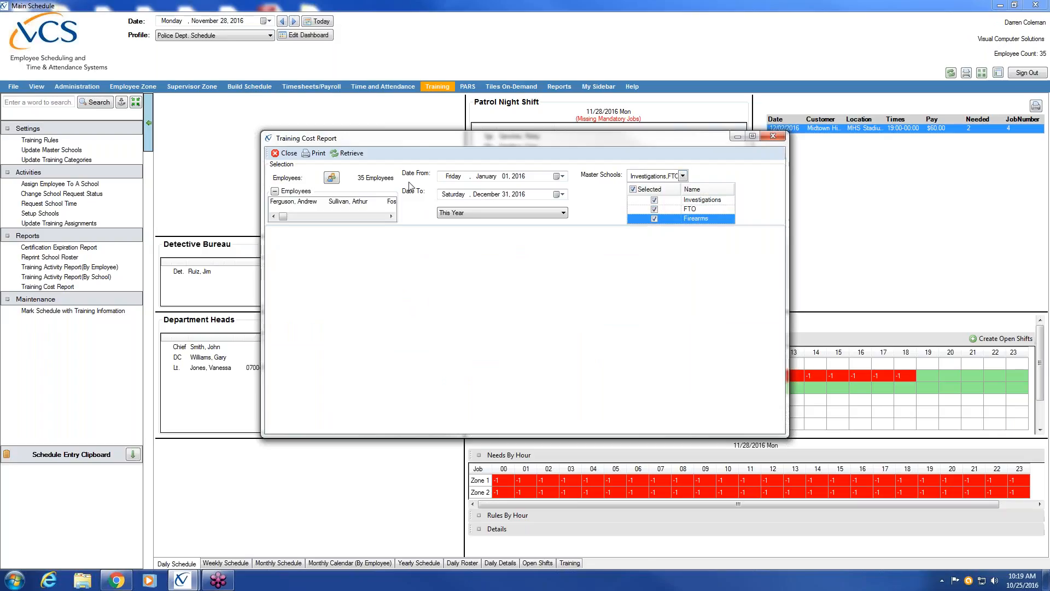
Retrieve the training costs, view the report in a maximized print preview, and close both the preview and the Training Cost Report
{"action": "left_click", "coordinate": [350, 153]}
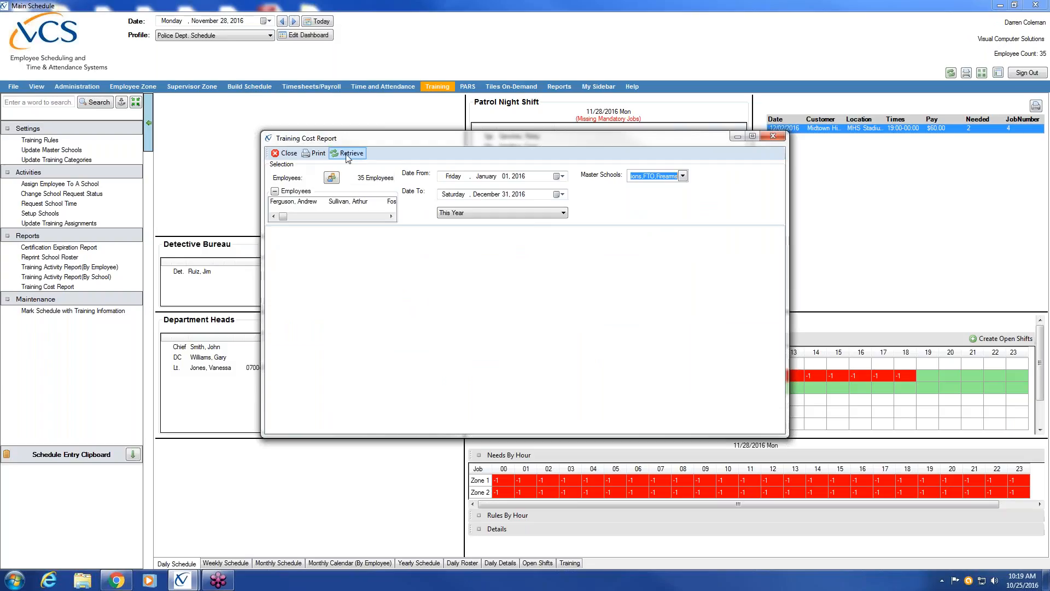
{"action": "left_click", "coordinate": [348, 155]}
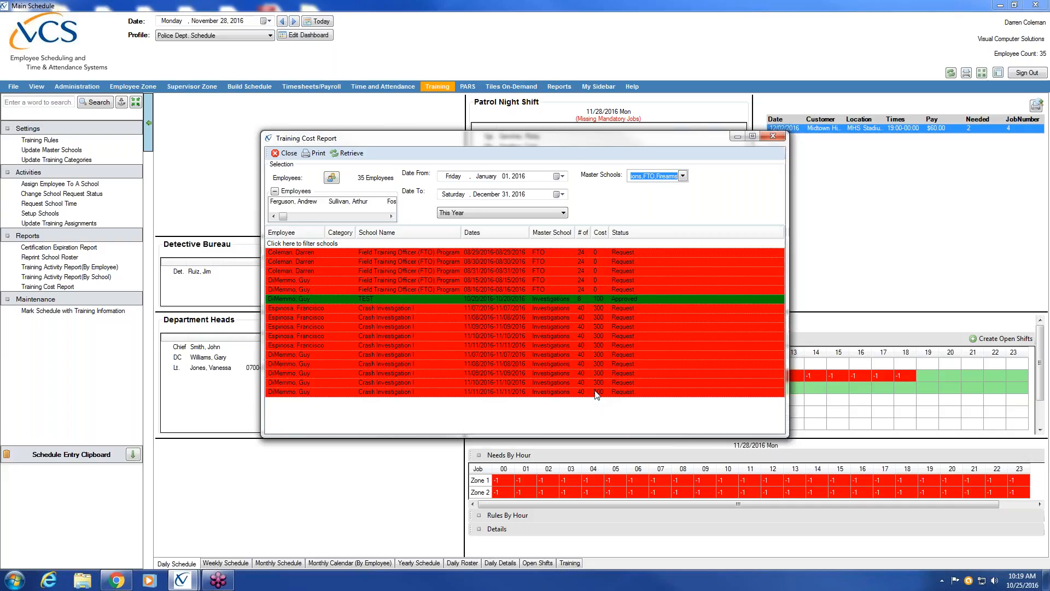
{"action": "left_click", "coordinate": [316, 154]}
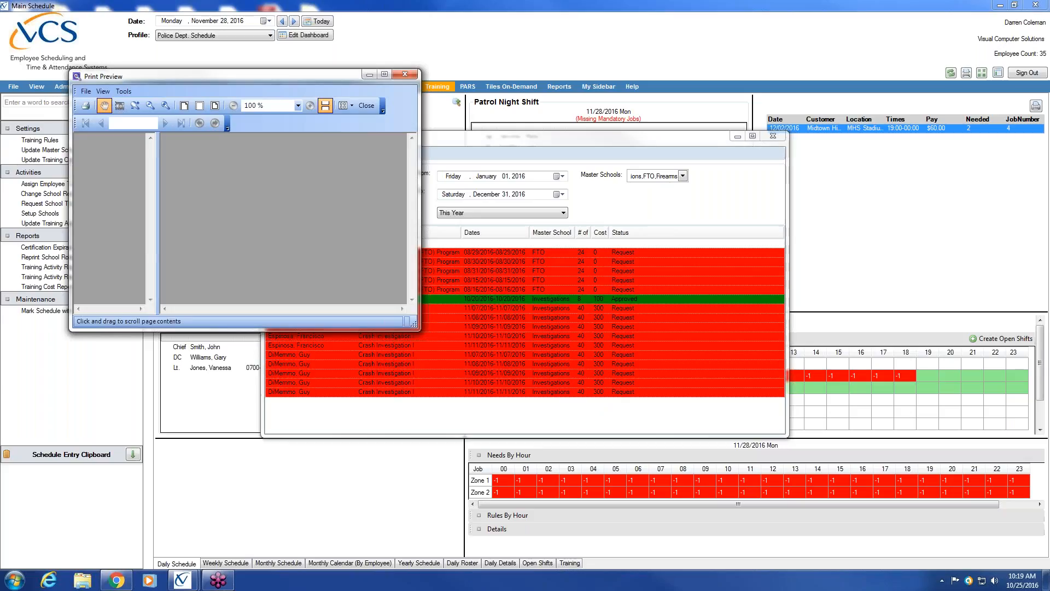
{"action": "left_click", "coordinate": [385, 74]}
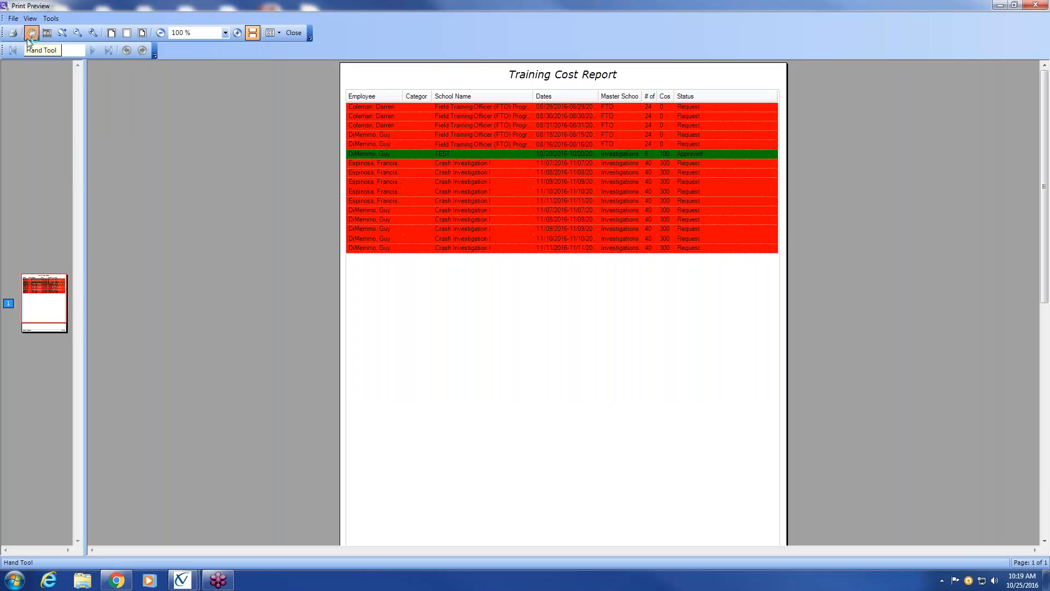
{"action": "left_click", "coordinate": [13, 19]}
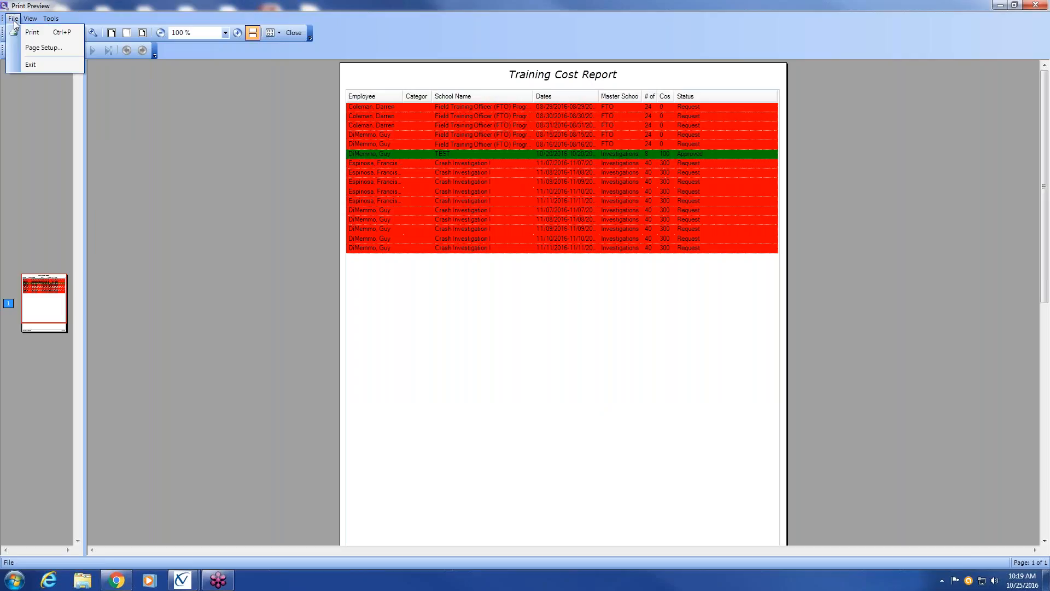
{"action": "left_click", "coordinate": [375, 35]}
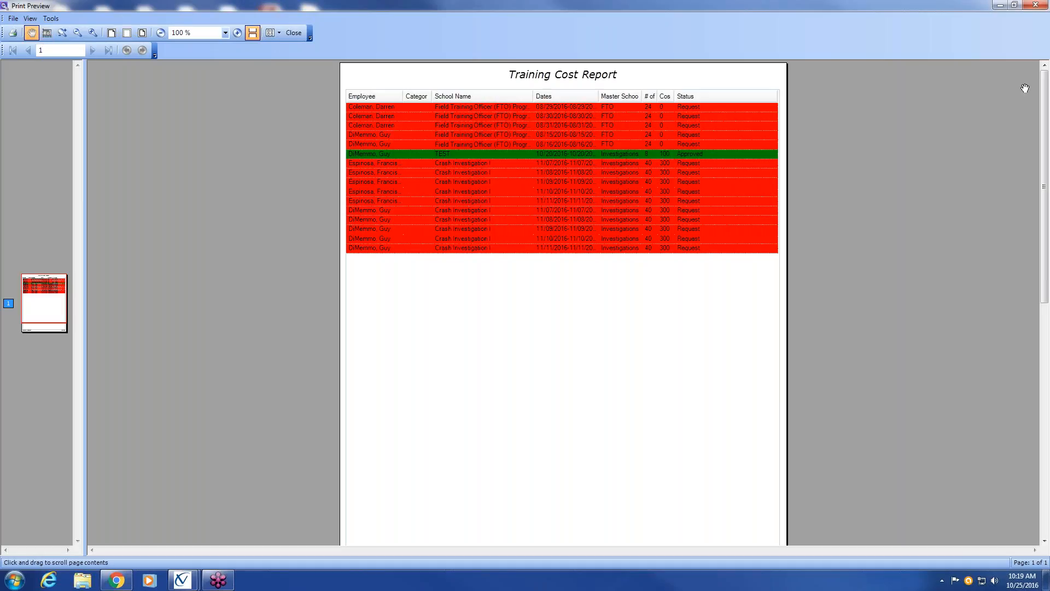
{"action": "left_click", "coordinate": [1042, 4]}
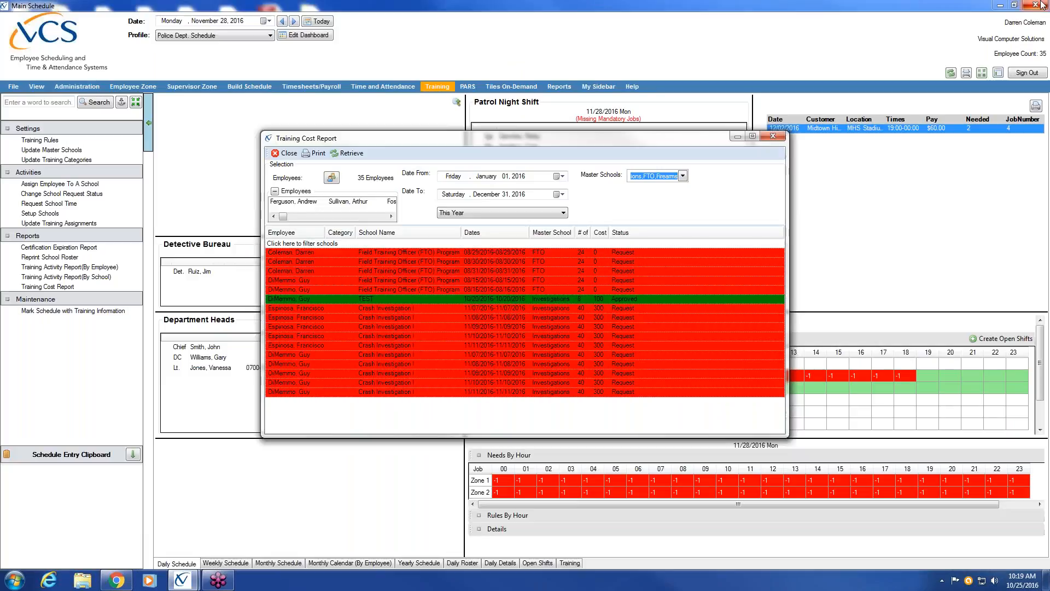
{"action": "left_click", "coordinate": [780, 136]}
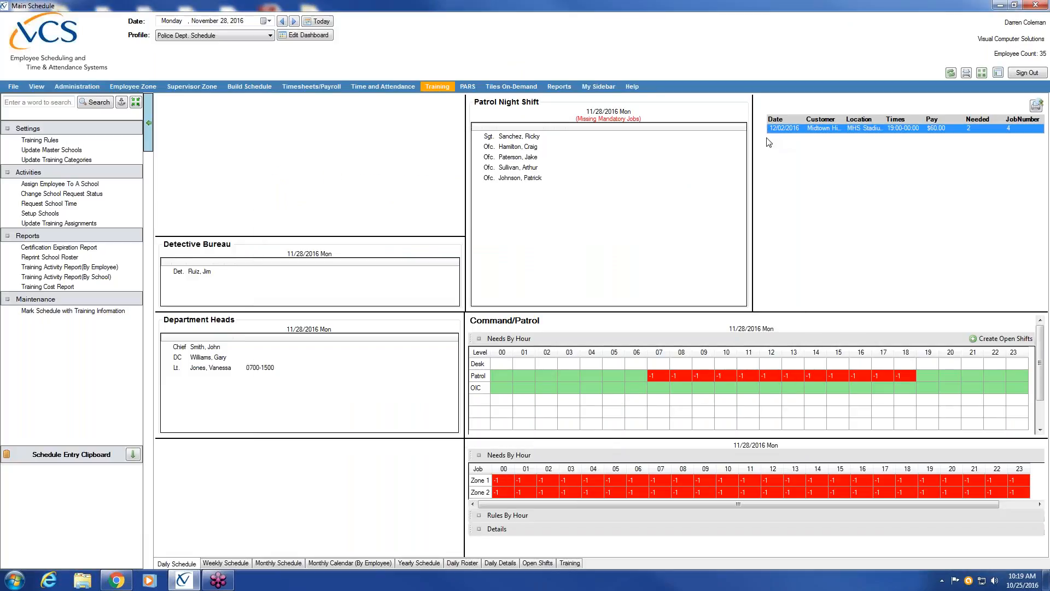
Run the Mark Schedule with Training Information procedure and close its dialog
{"action": "left_click", "coordinate": [55, 311]}
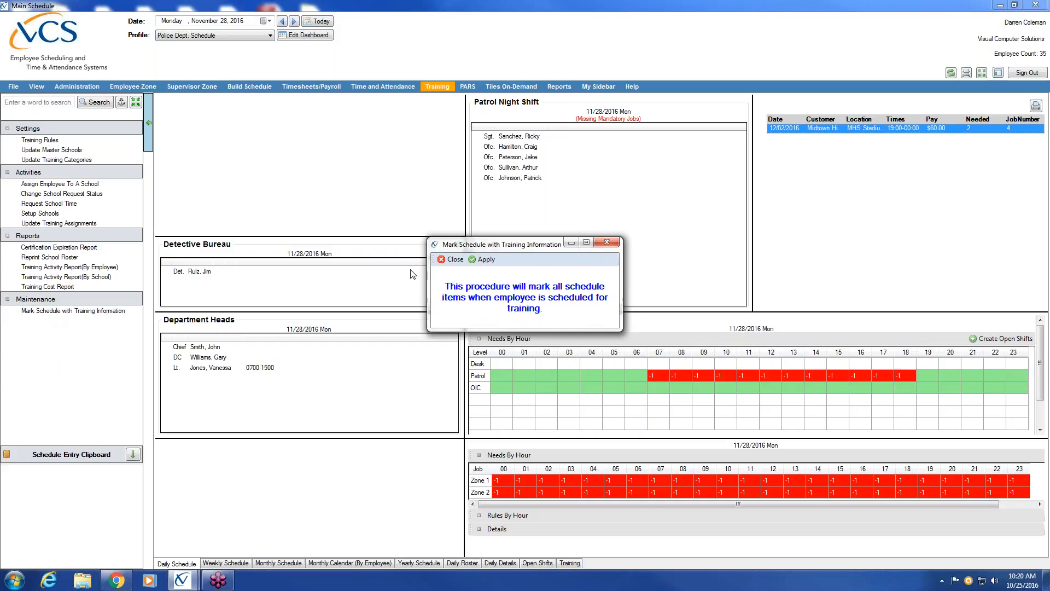
{"action": "left_click", "coordinate": [490, 262]}
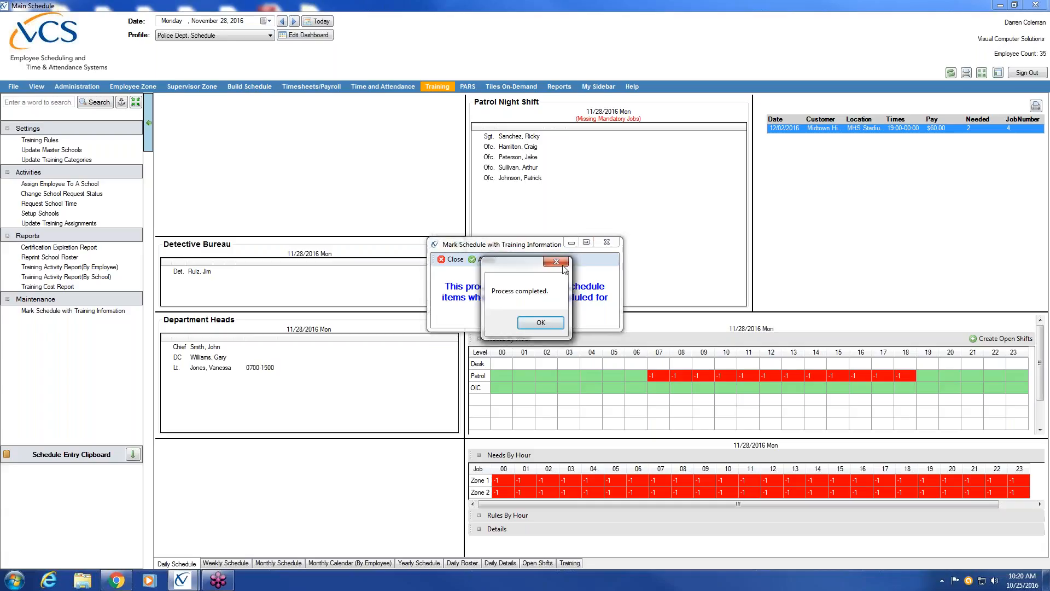
{"action": "left_click", "coordinate": [540, 323]}
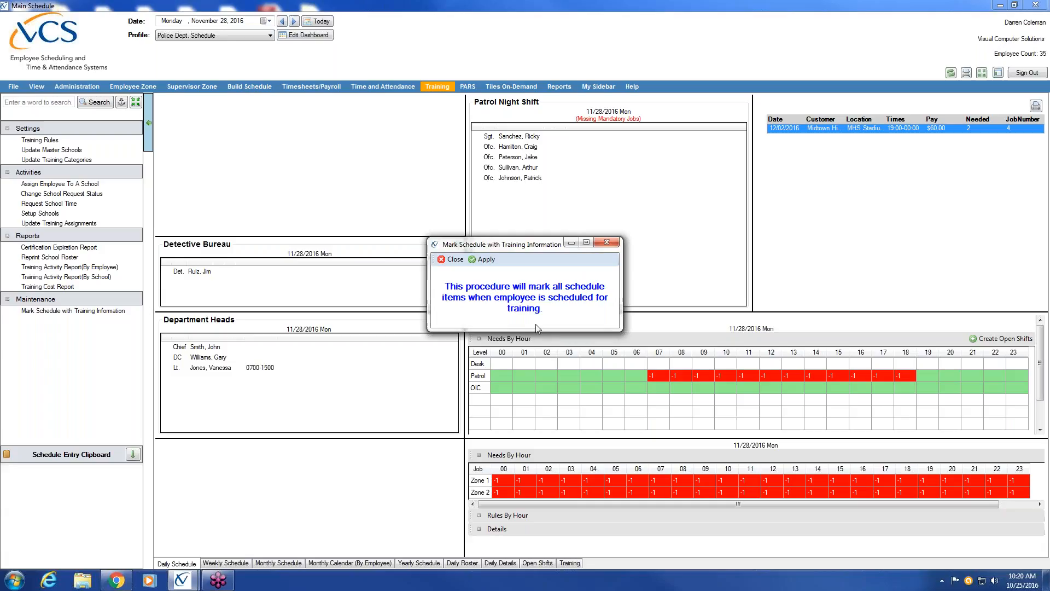
{"action": "left_click", "coordinate": [607, 242]}
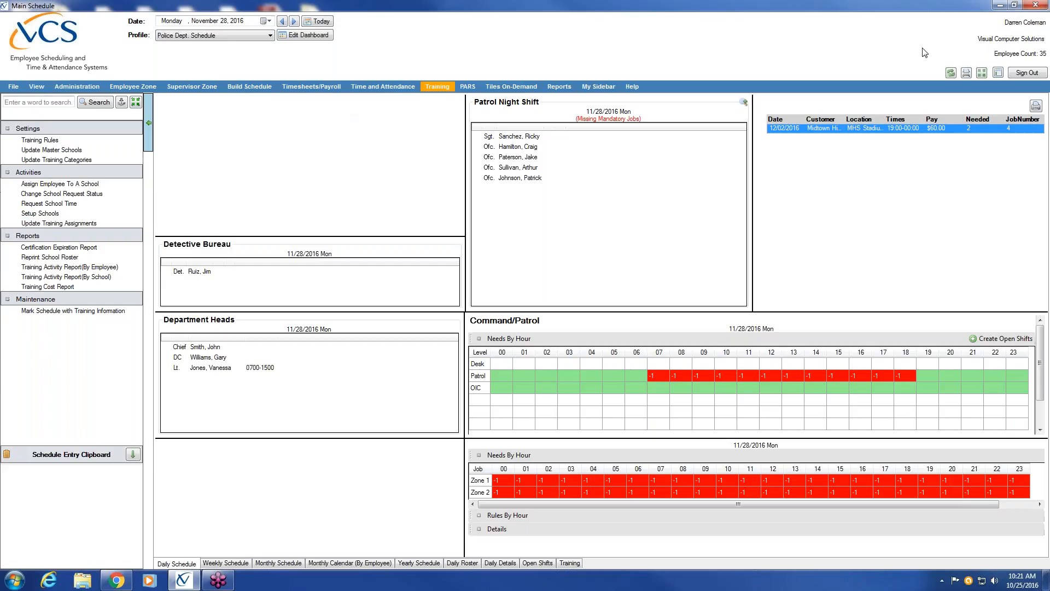
Examine the shift codes in the Shift Center's Setup Shifts window, including the TRAINING shift, and close it
{"action": "left_click", "coordinate": [77, 87]}
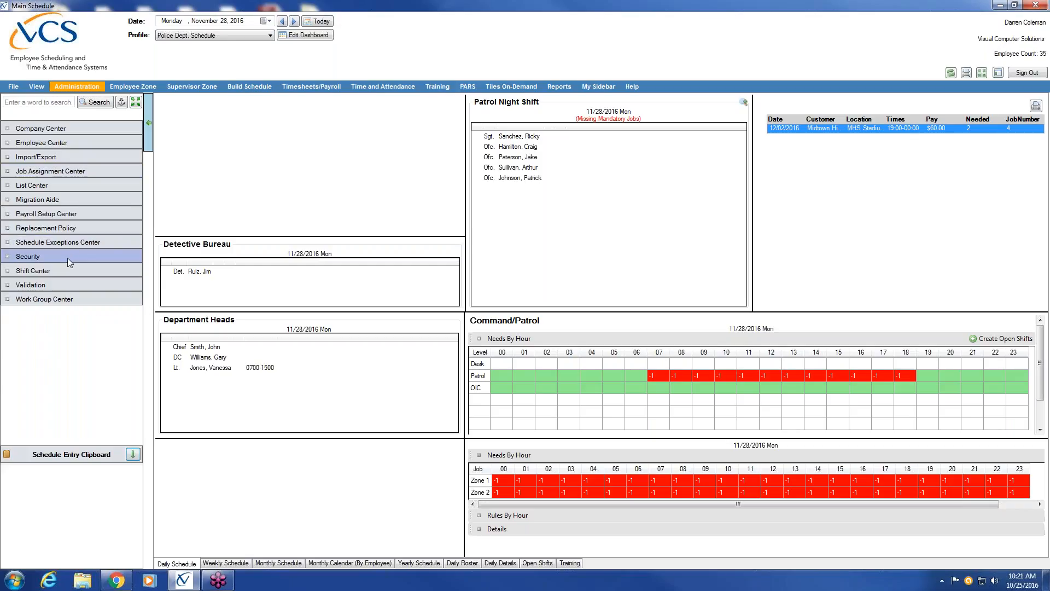
{"action": "left_click", "coordinate": [71, 241]}
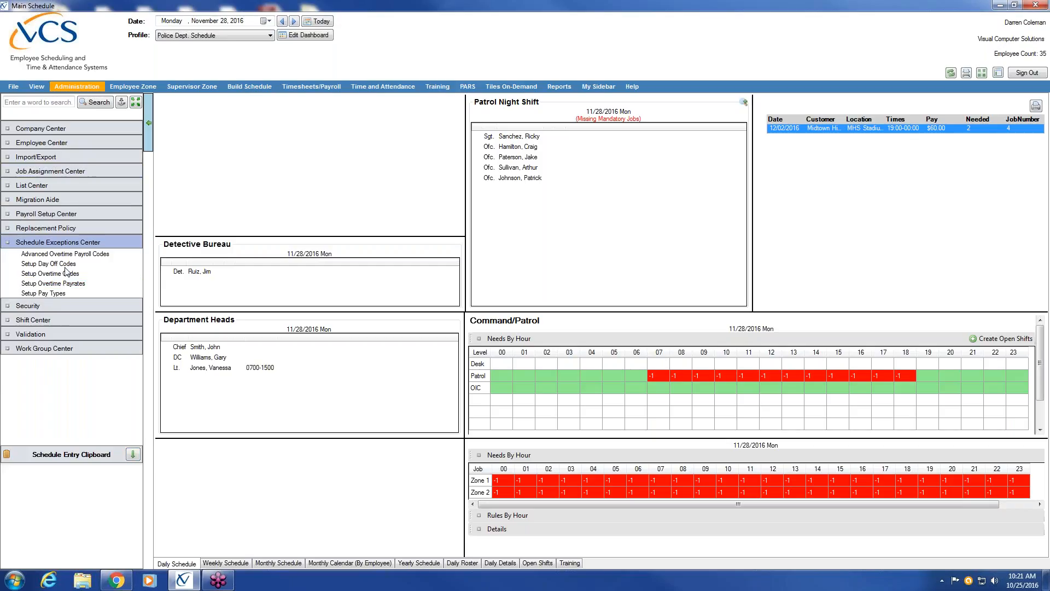
{"action": "left_click", "coordinate": [61, 320]}
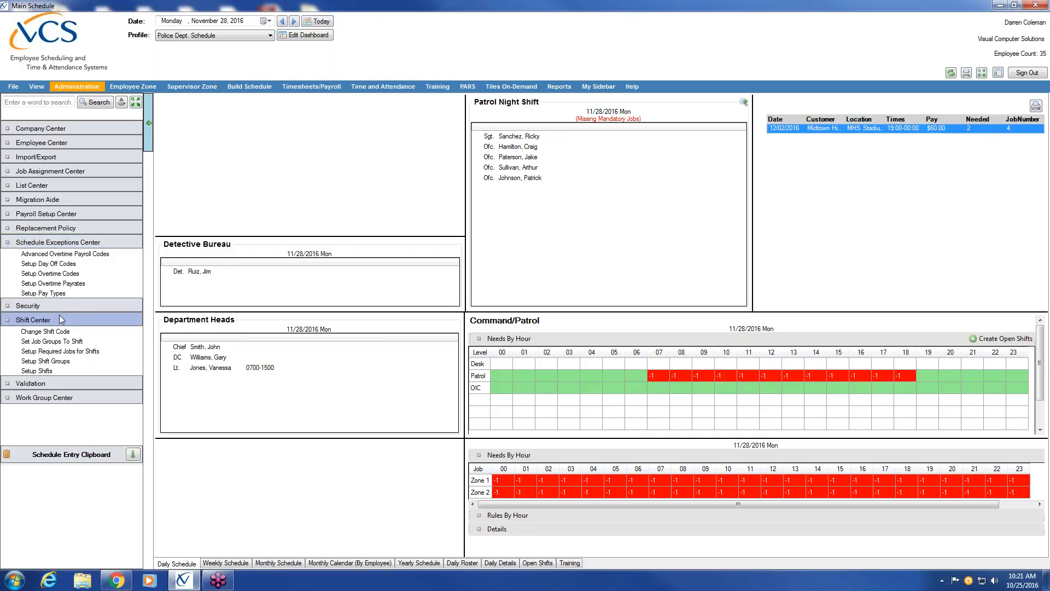
{"action": "left_click", "coordinate": [52, 370]}
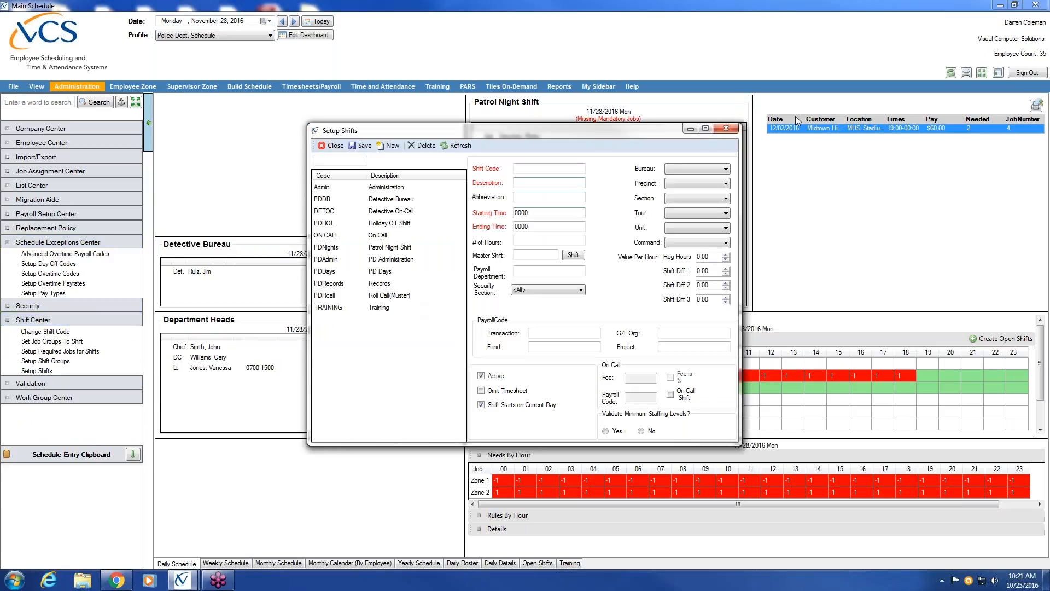
{"action": "left_click", "coordinate": [726, 128]}
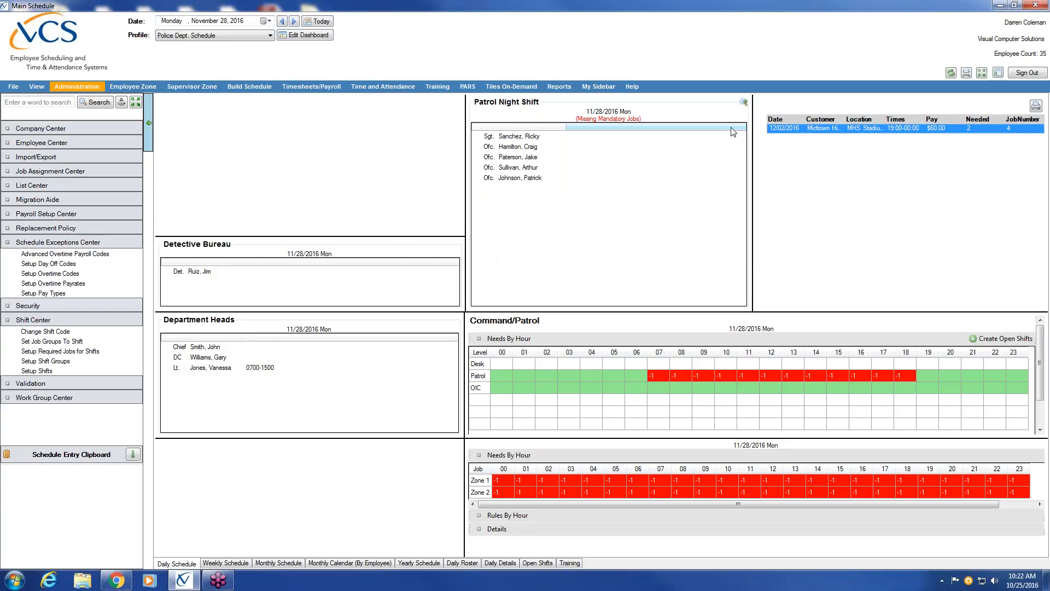
Try to set up a Daily Schedule tile in the empty dashboard area, close the Tile Catalog, and exit dashboard editing
{"action": "left_click", "coordinate": [305, 35]}
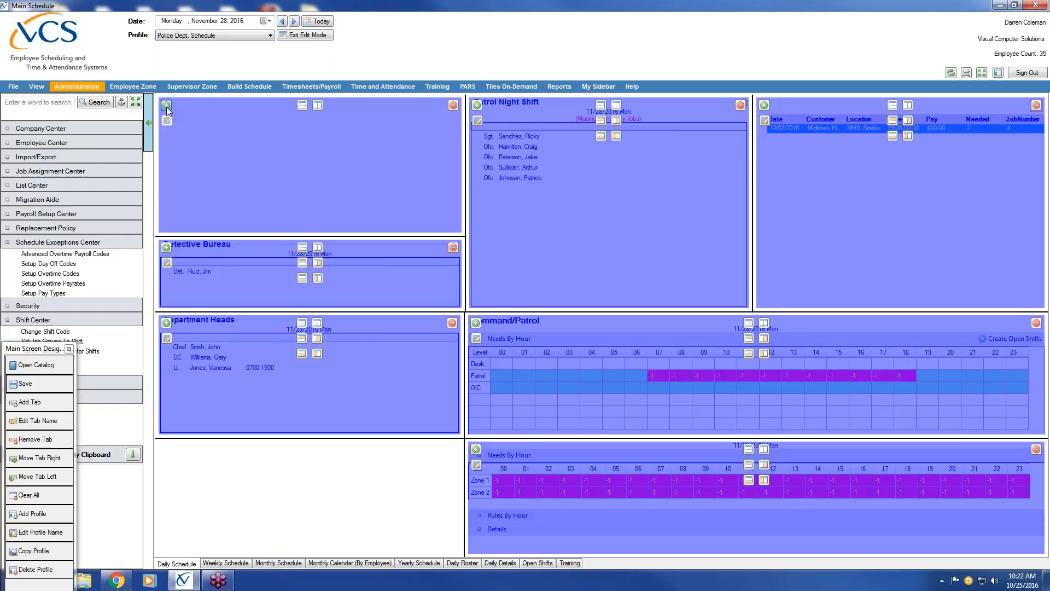
{"action": "left_click", "coordinate": [166, 105]}
{"action": "left_click", "coordinate": [185, 288]}
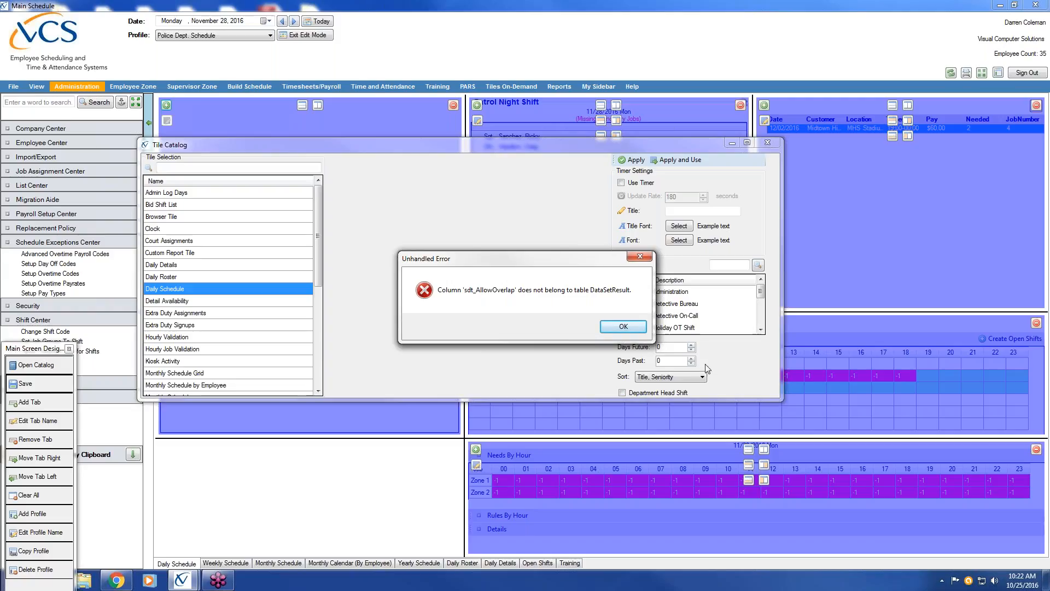
{"action": "left_click", "coordinate": [627, 327]}
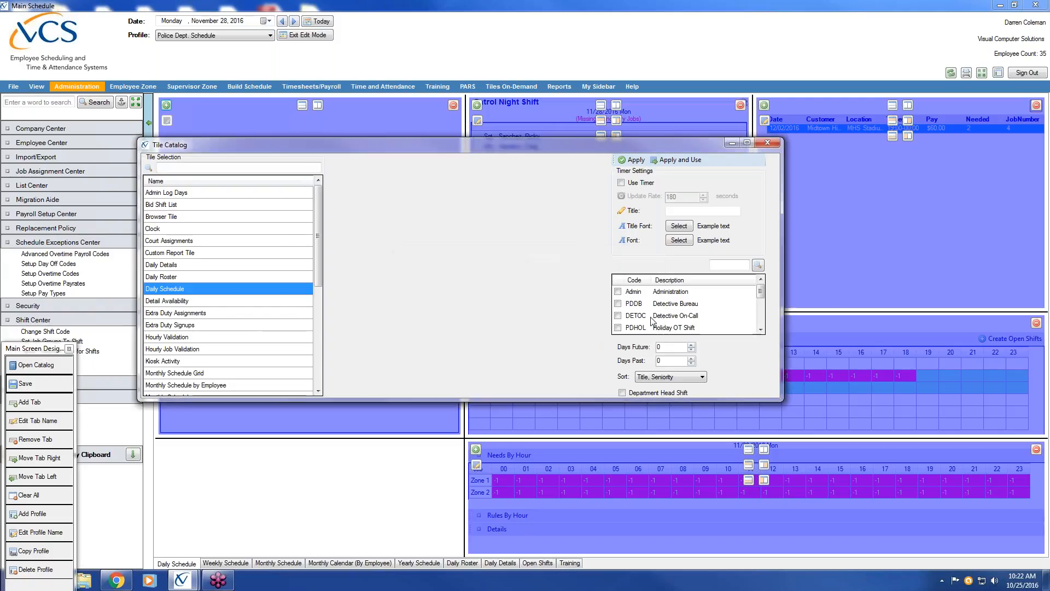
{"action": "left_click", "coordinate": [773, 145]}
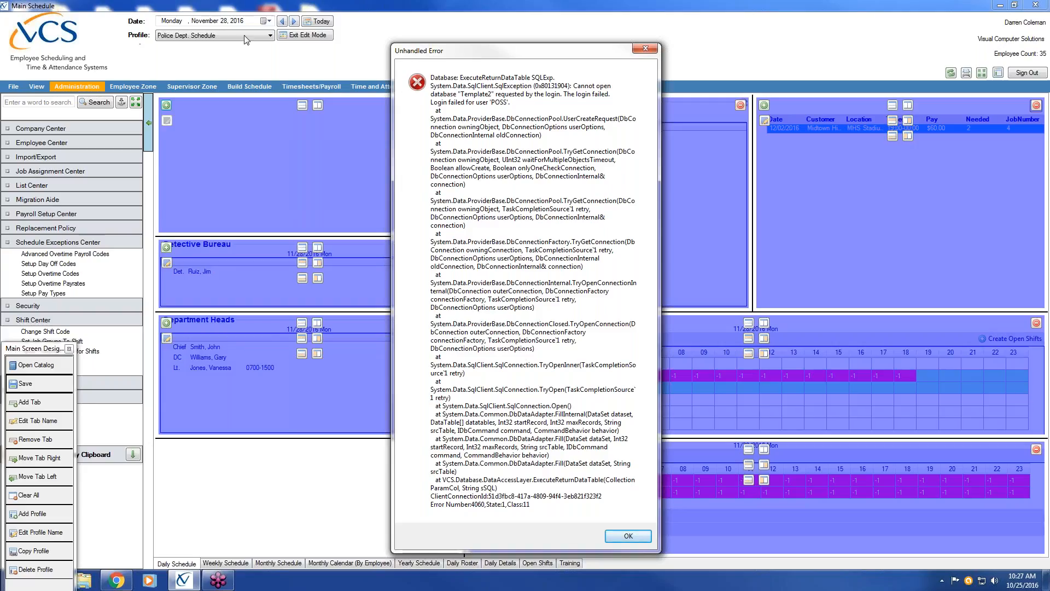
{"action": "left_click", "coordinate": [650, 47]}
{"action": "left_click", "coordinate": [300, 36]}
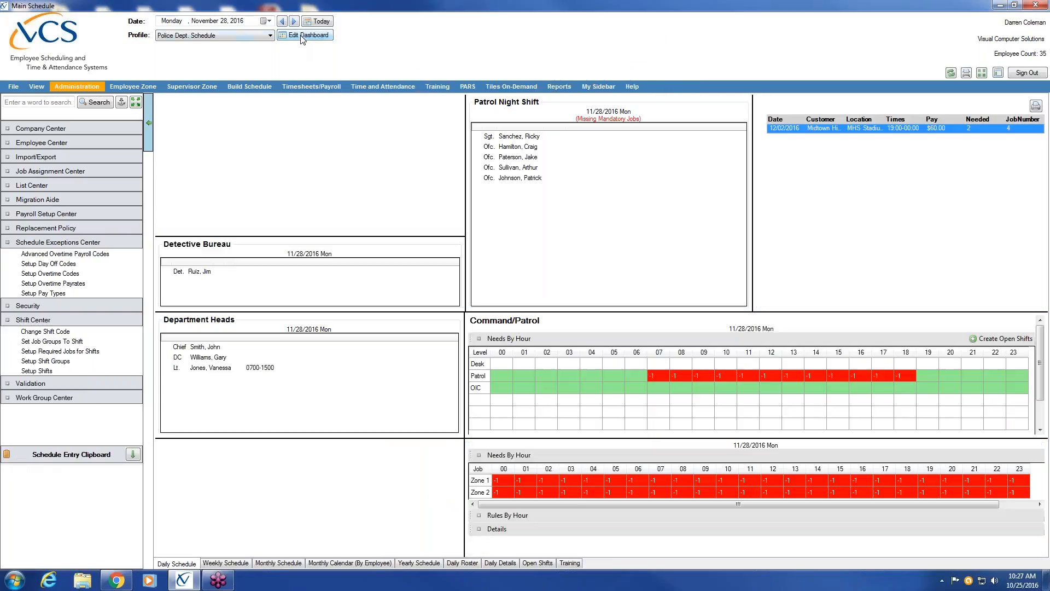